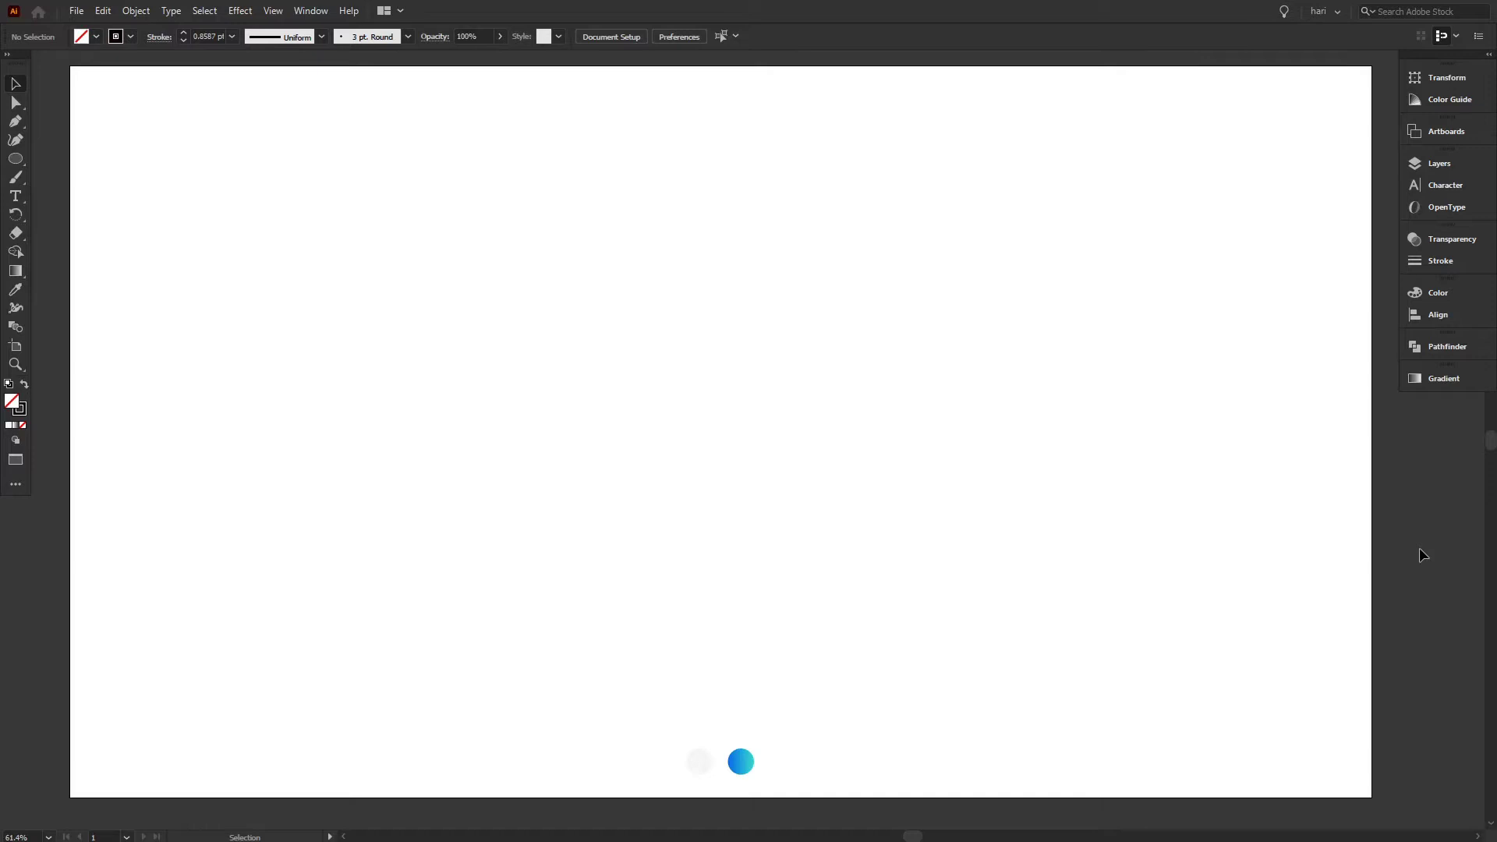
Build an overlapping cluster of outline circles, with large body circles and a small circle above
key("a")
key("ctrl+z")
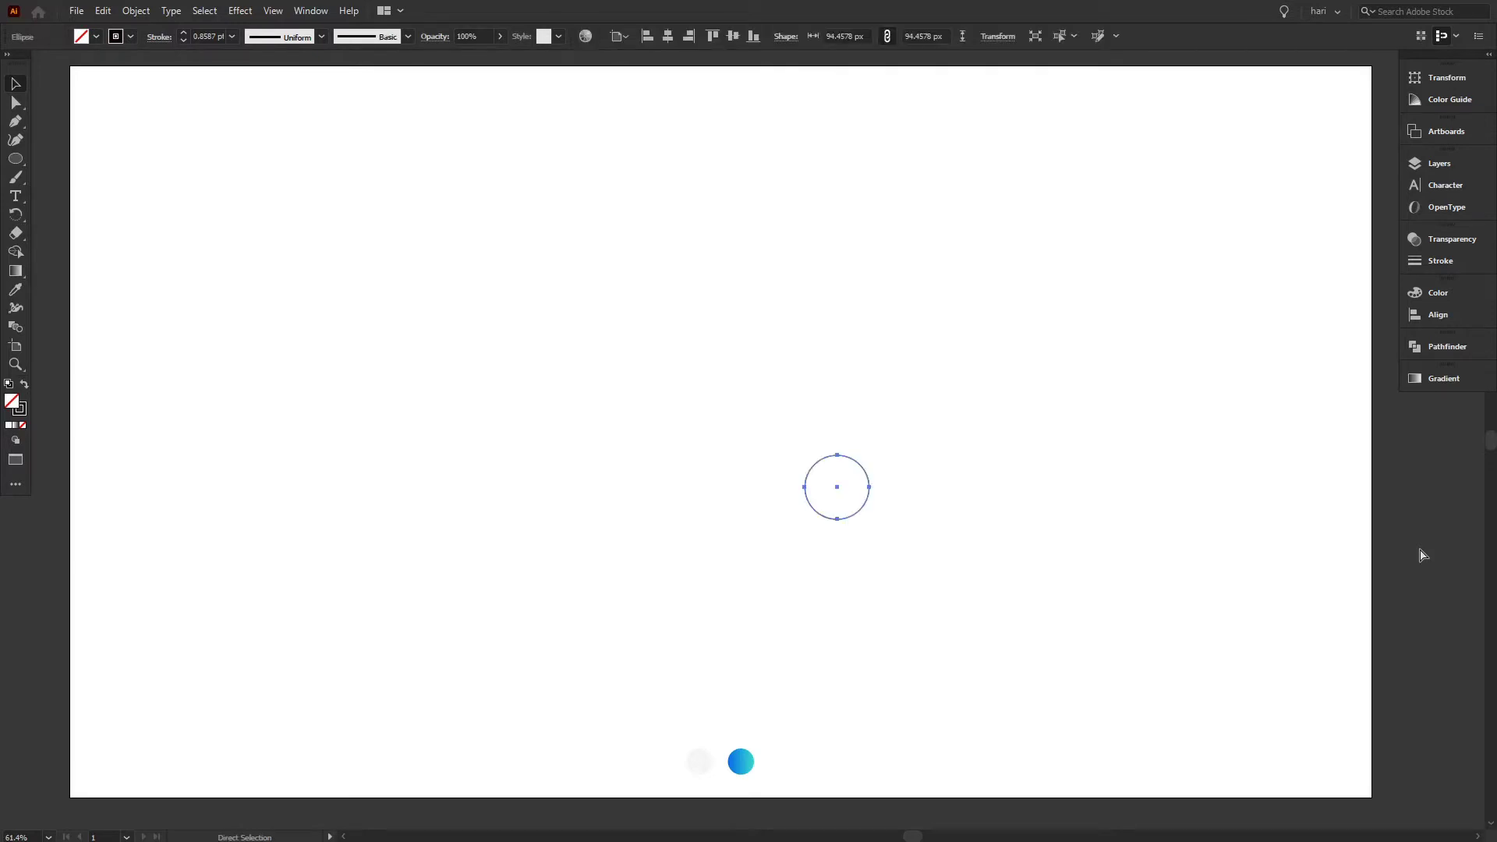
key("ctrl+shift+z")
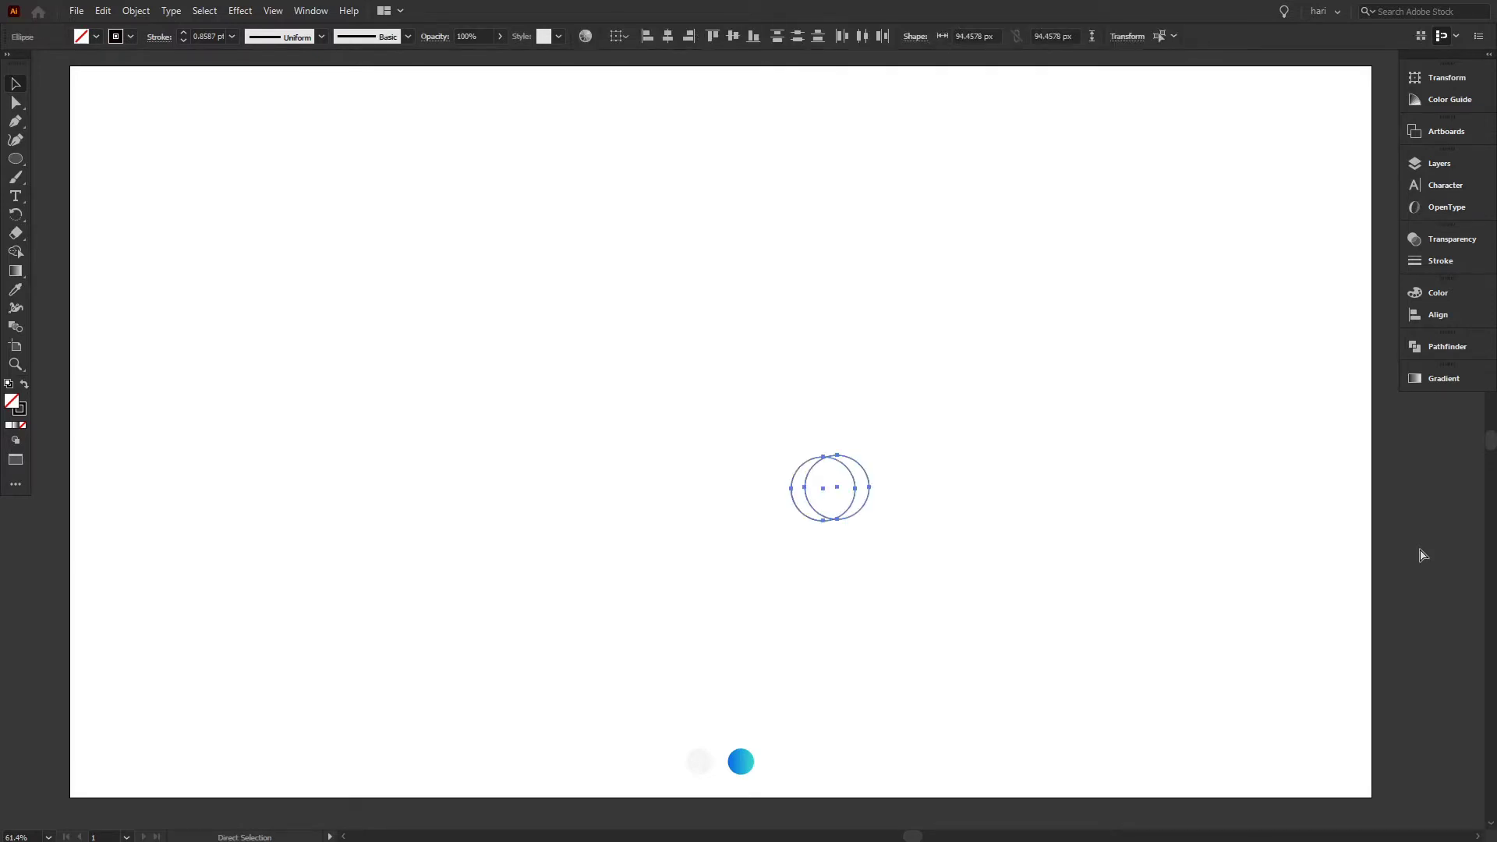
key("ctrl+shift+z")
key("ctrl+shift+z")
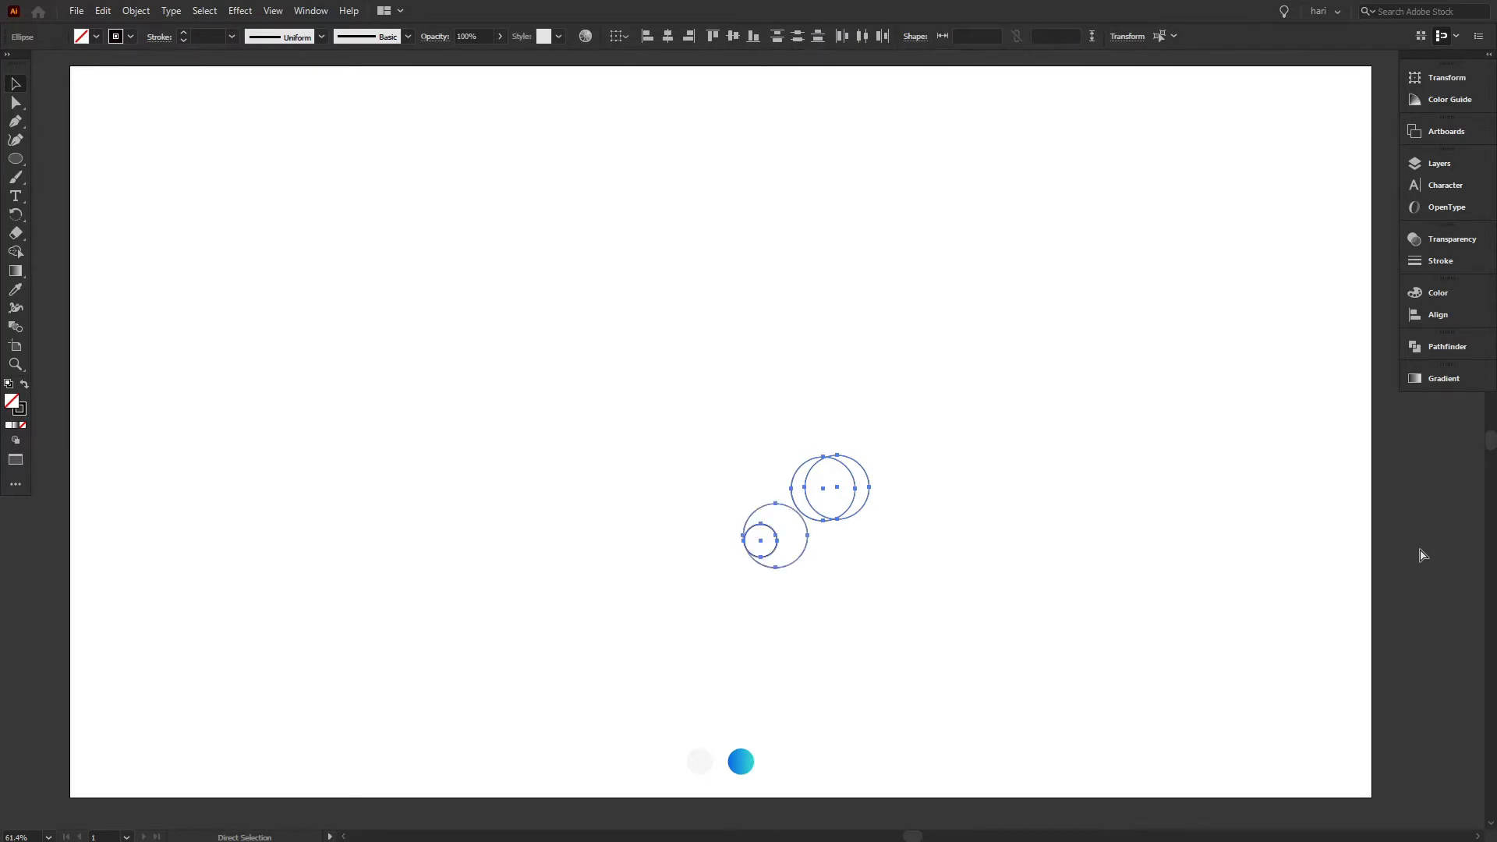
key("ctrl+shift+z")
key("ctrl+shift+z")
key("ctrl+shift+z")
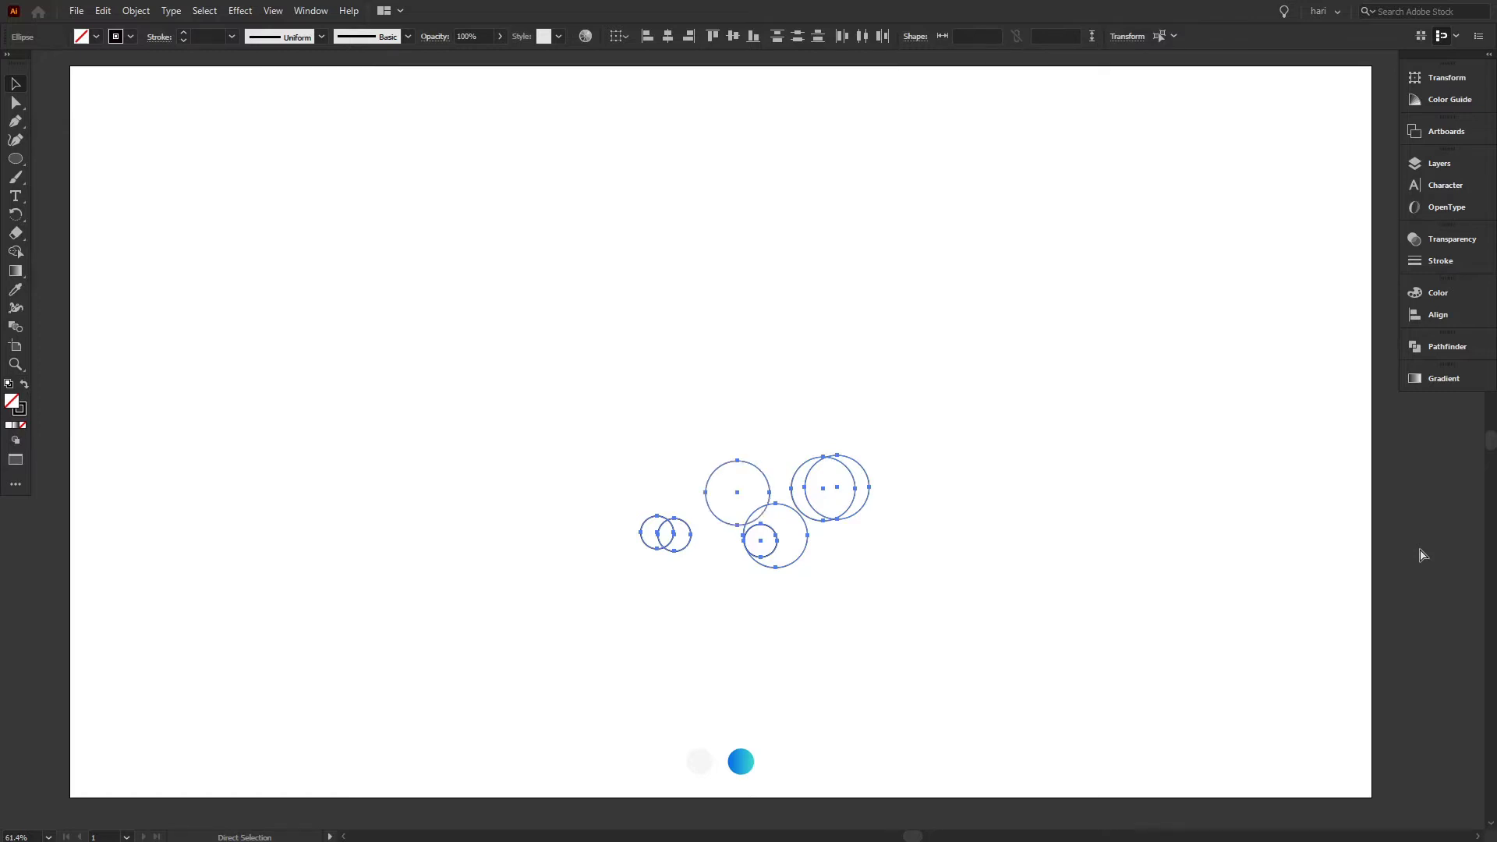
key("ctrl+shift+z")
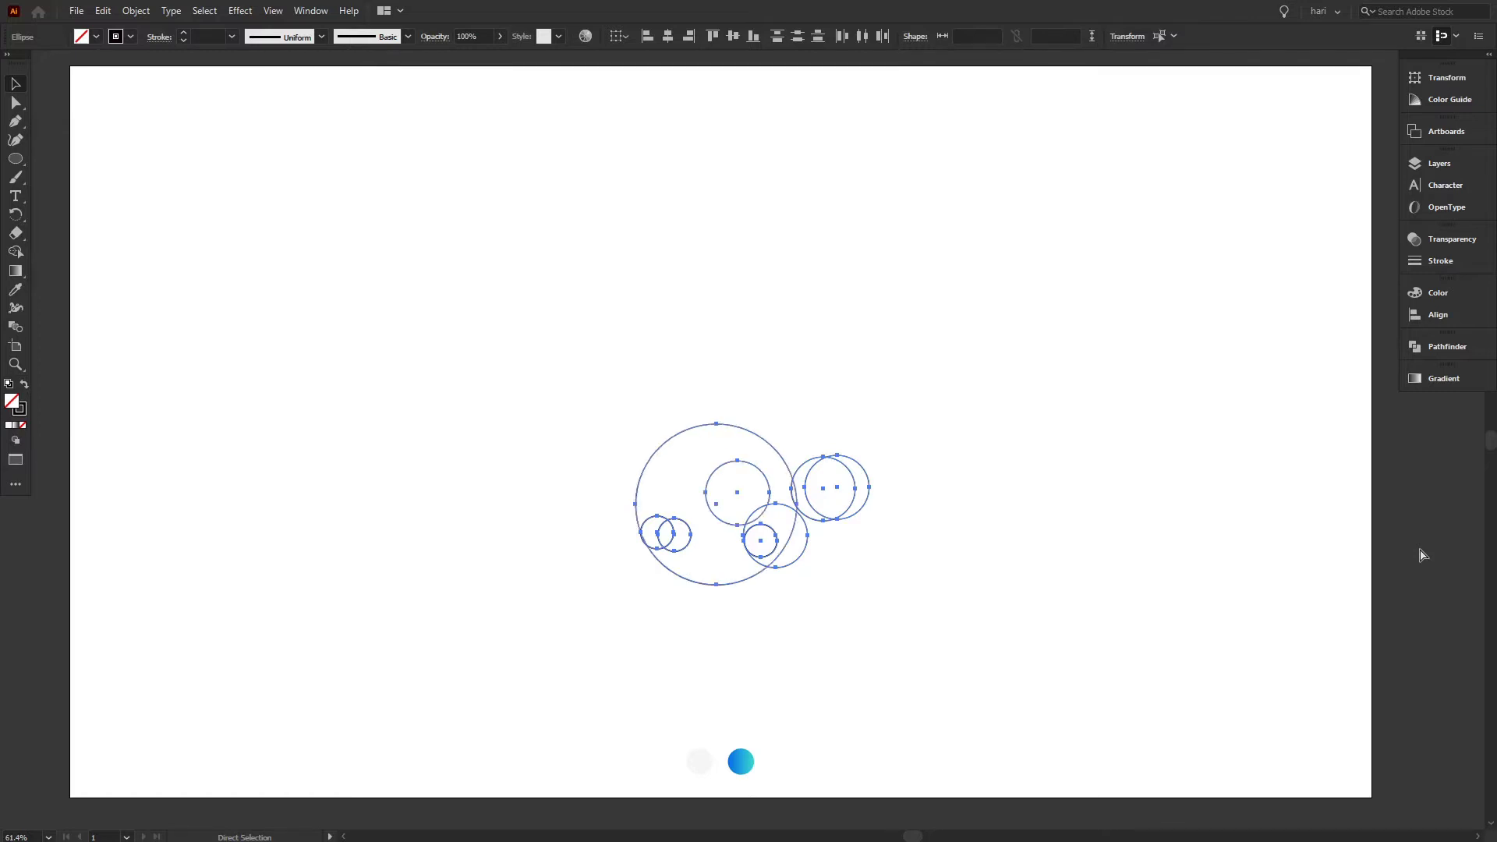
key("ctrl+shift+z")
key("ctrl+shift+z")
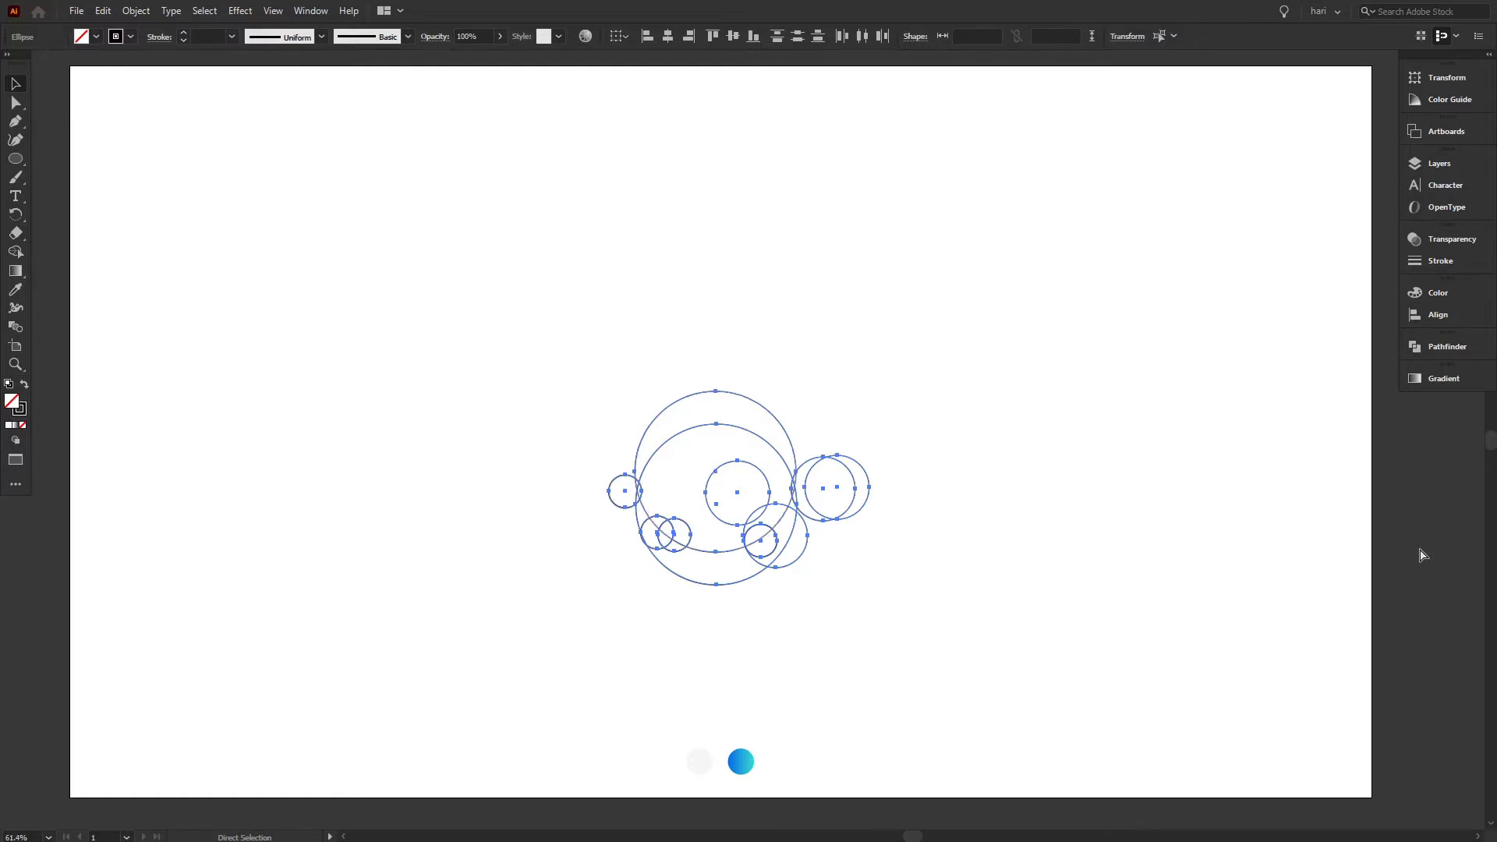
key("ctrl+shift+z")
key("ctrl+shift+z")
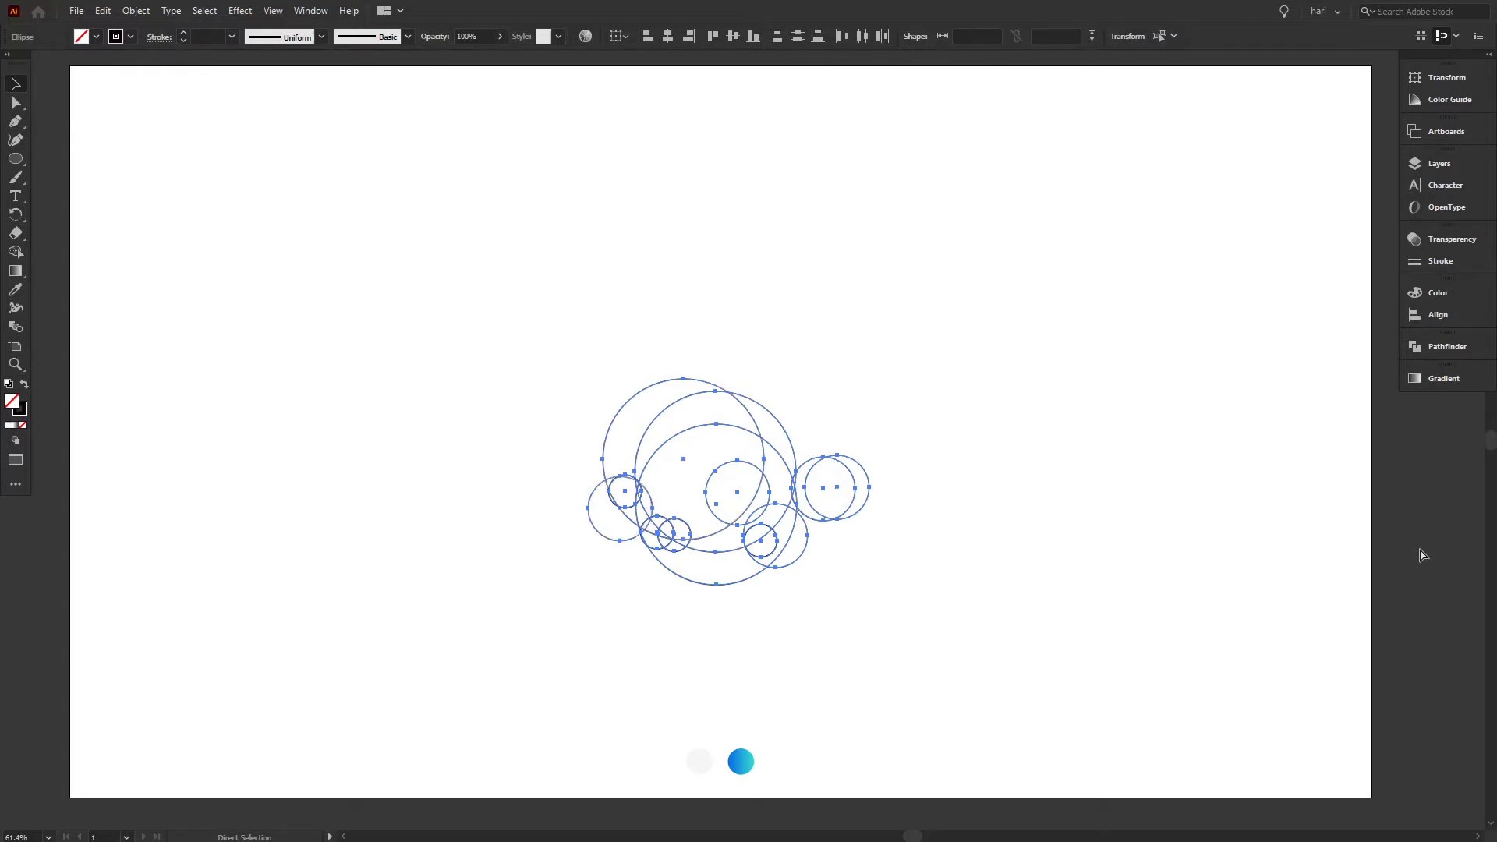
key("ctrl+shift+z")
key("ctrl+shift+z")
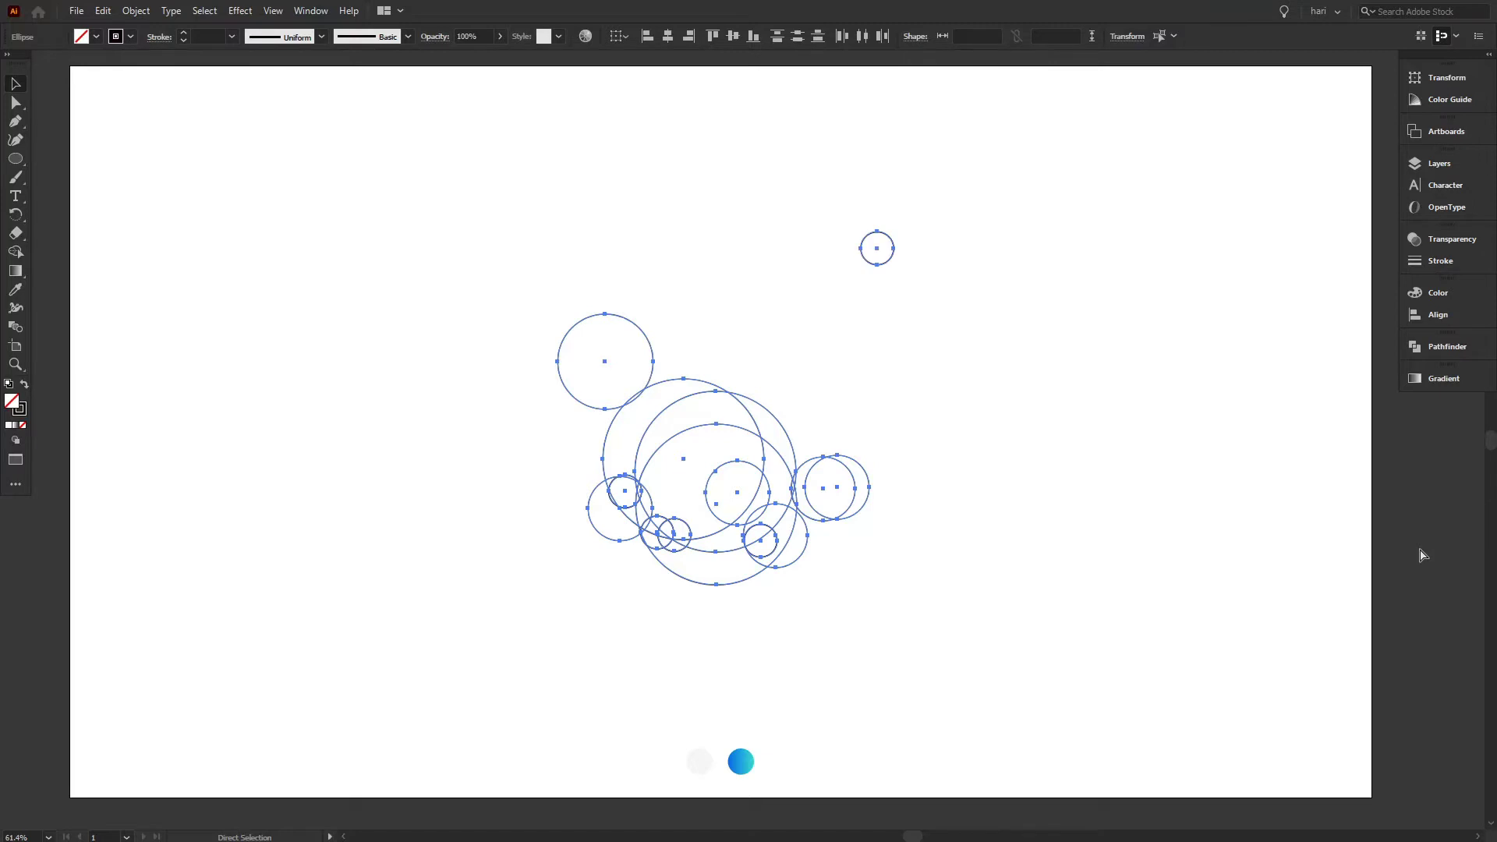
key("ctrl+shift+z")
key("ctrl+shift+z")
key("ctrl+shift+z")
key("ctrl+shift+z")
Add circles around the top circles, plus large circles in the lower cluster and at left
key("ctrl+shift+z")
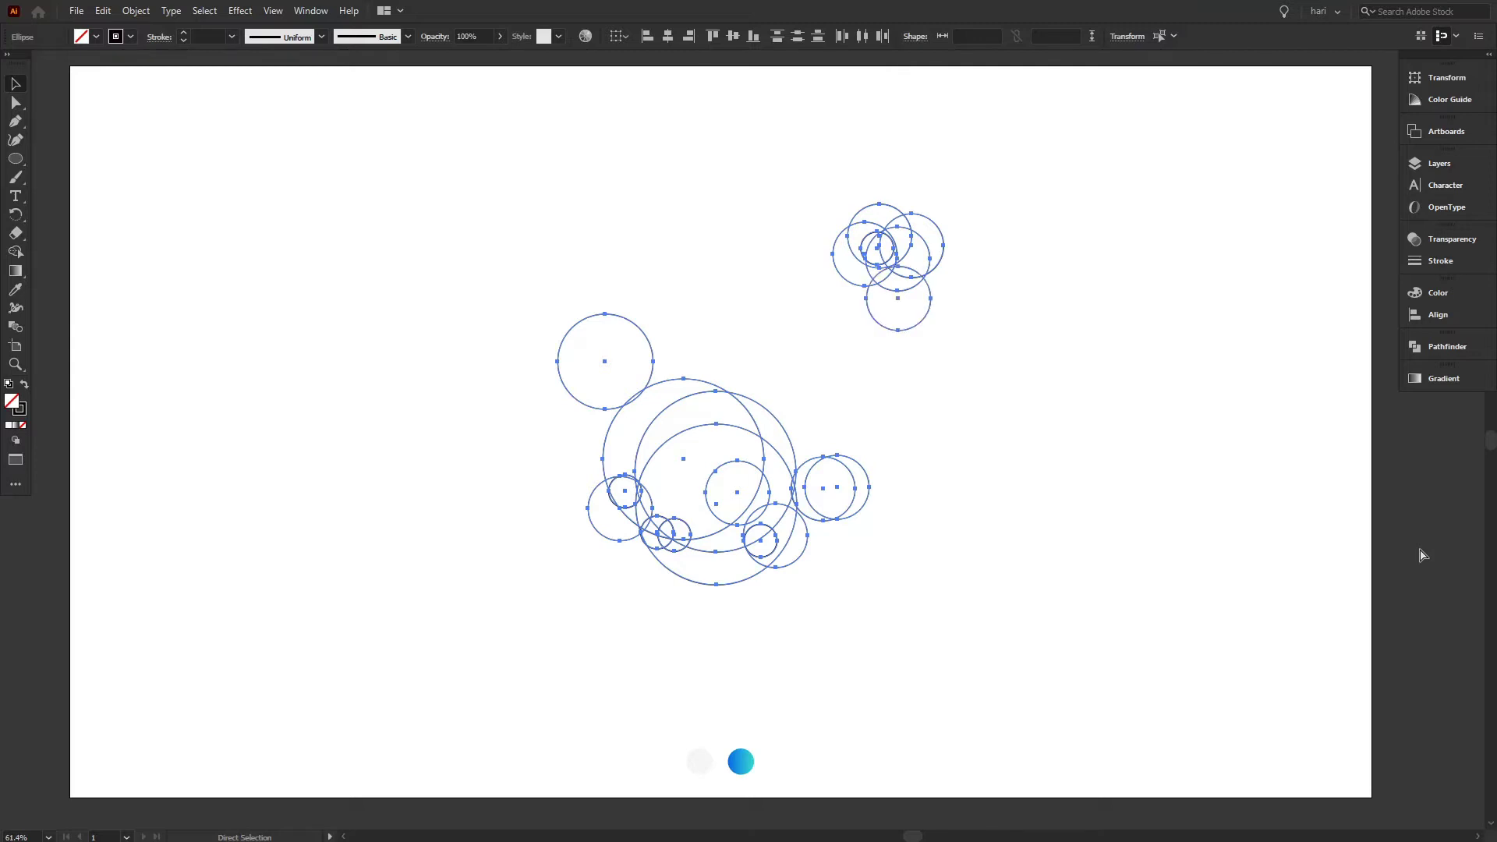
key("ctrl+shift+z")
key("ctrl+shift+z")
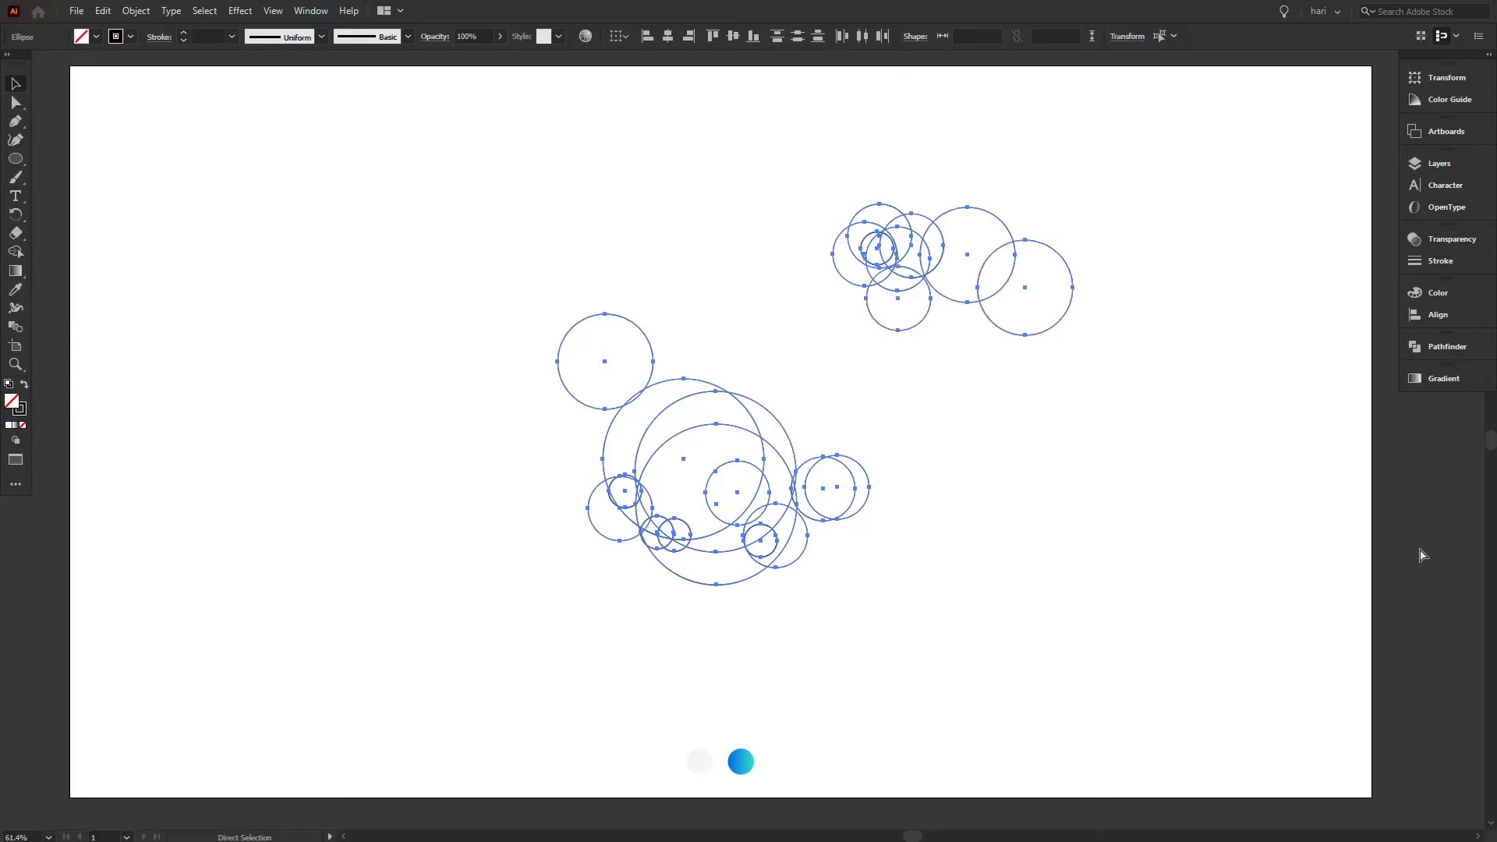
key("ctrl+shift+z")
key("ctrl+shift+z")
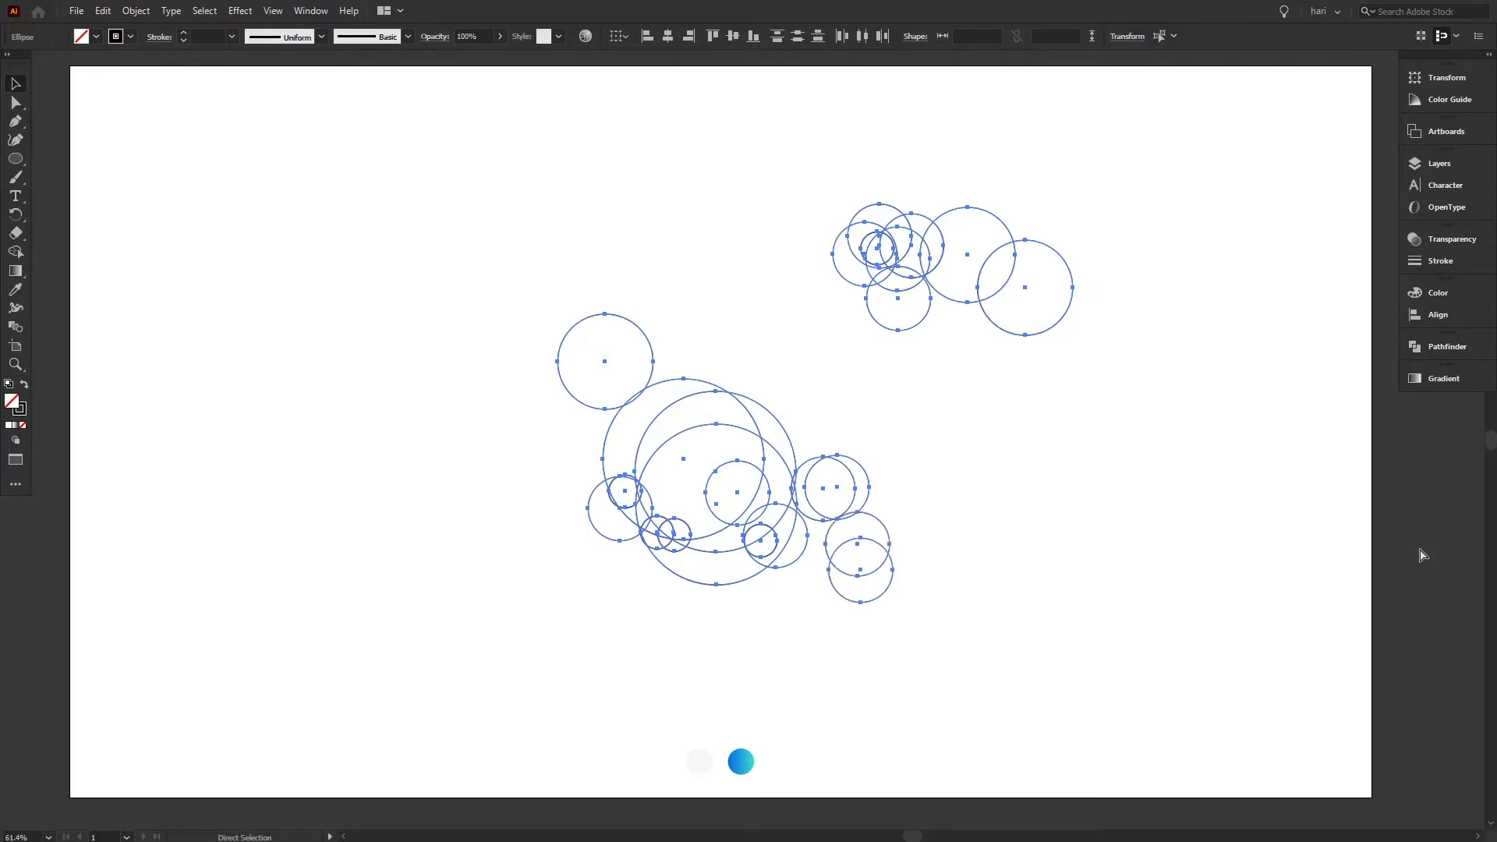
key("ctrl+shift+z")
key("ctrl+shift+z")
key("ctrl+shift+z")
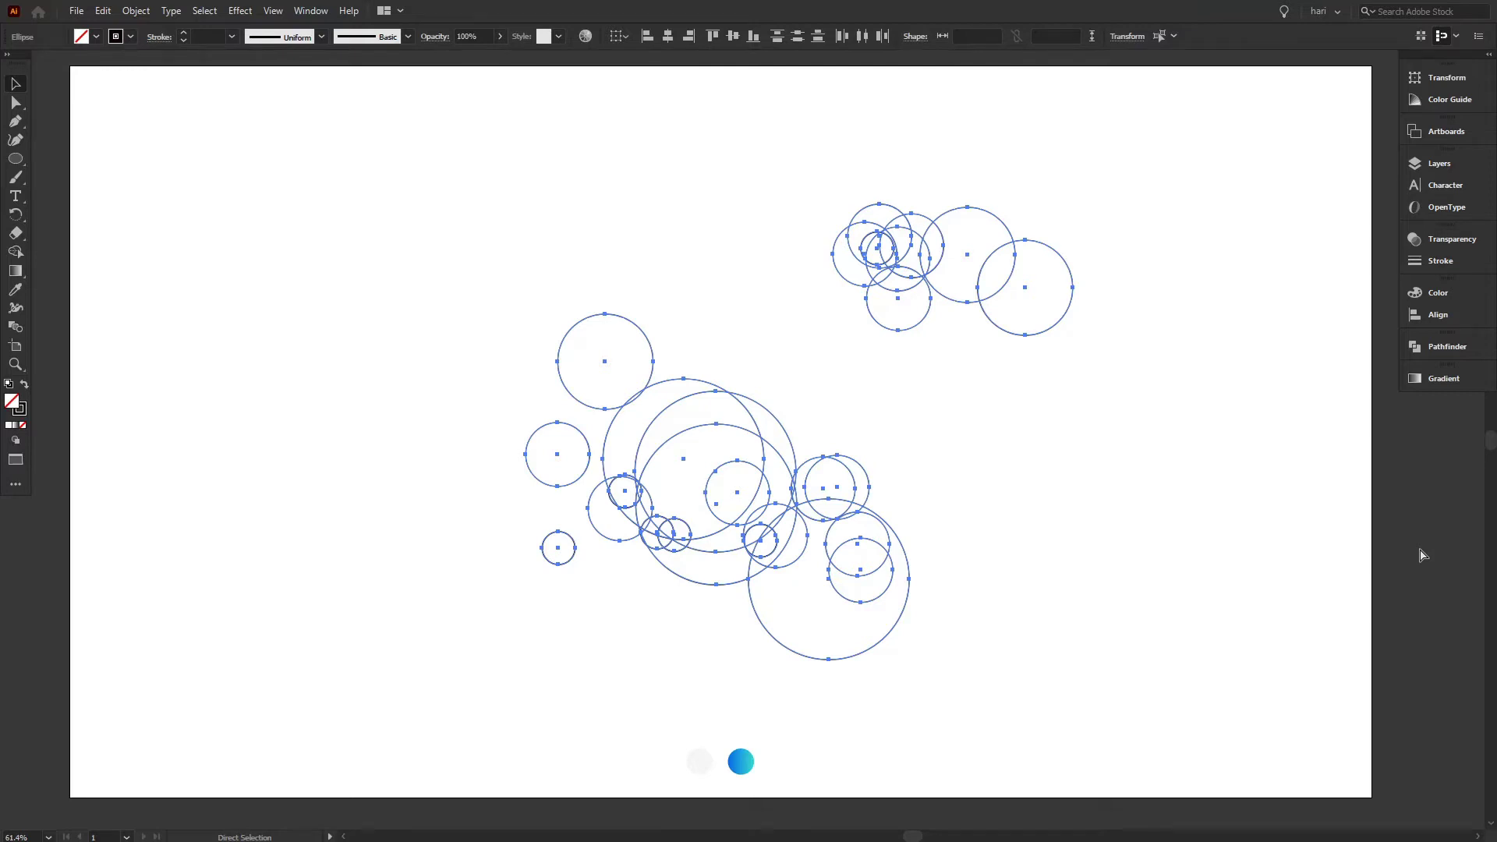
key("ctrl+shift+z")
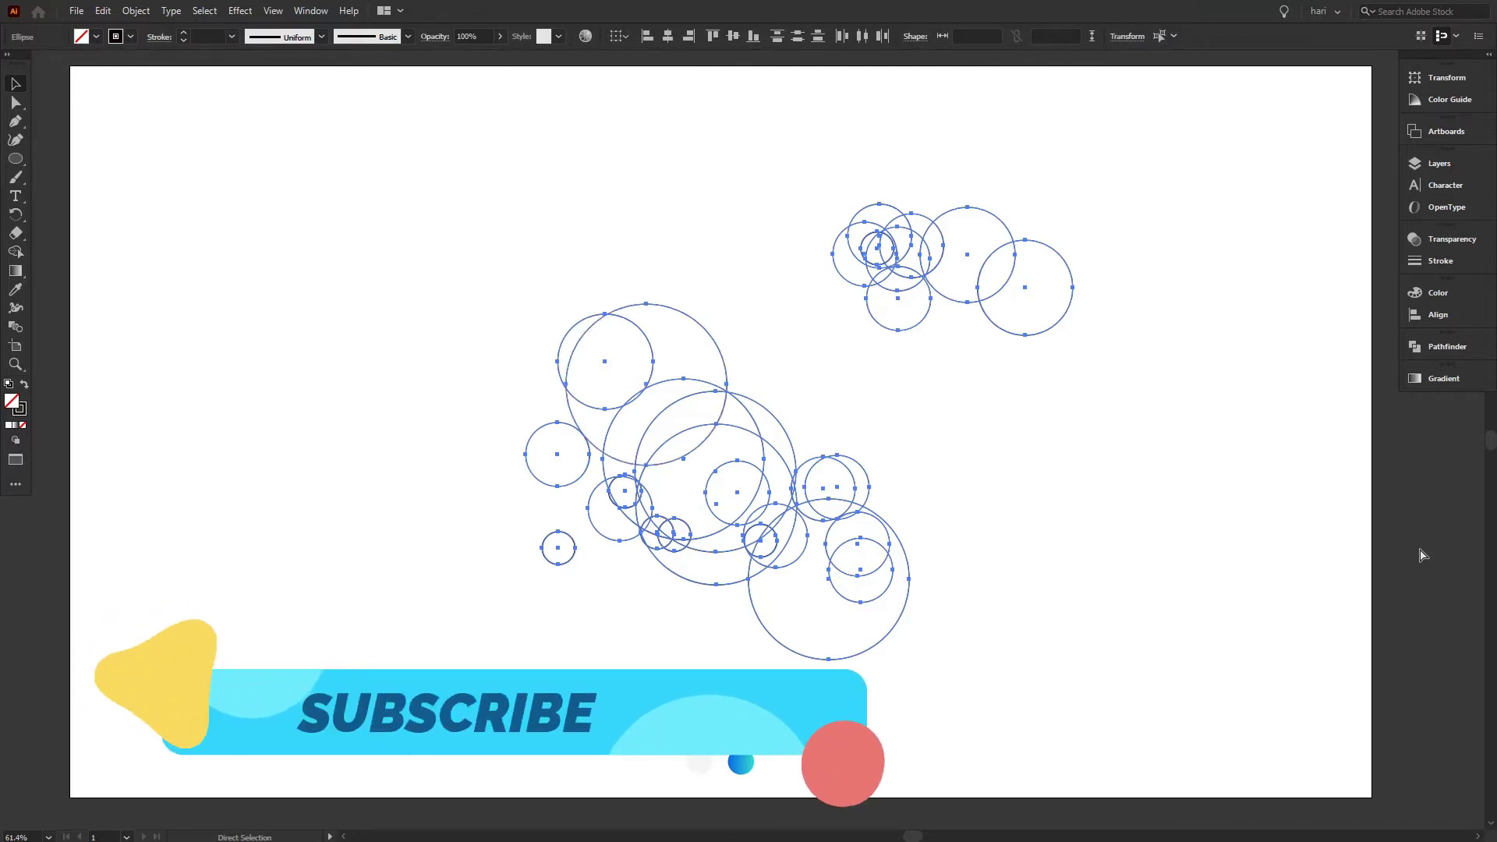
key("ctrl+shift+z")
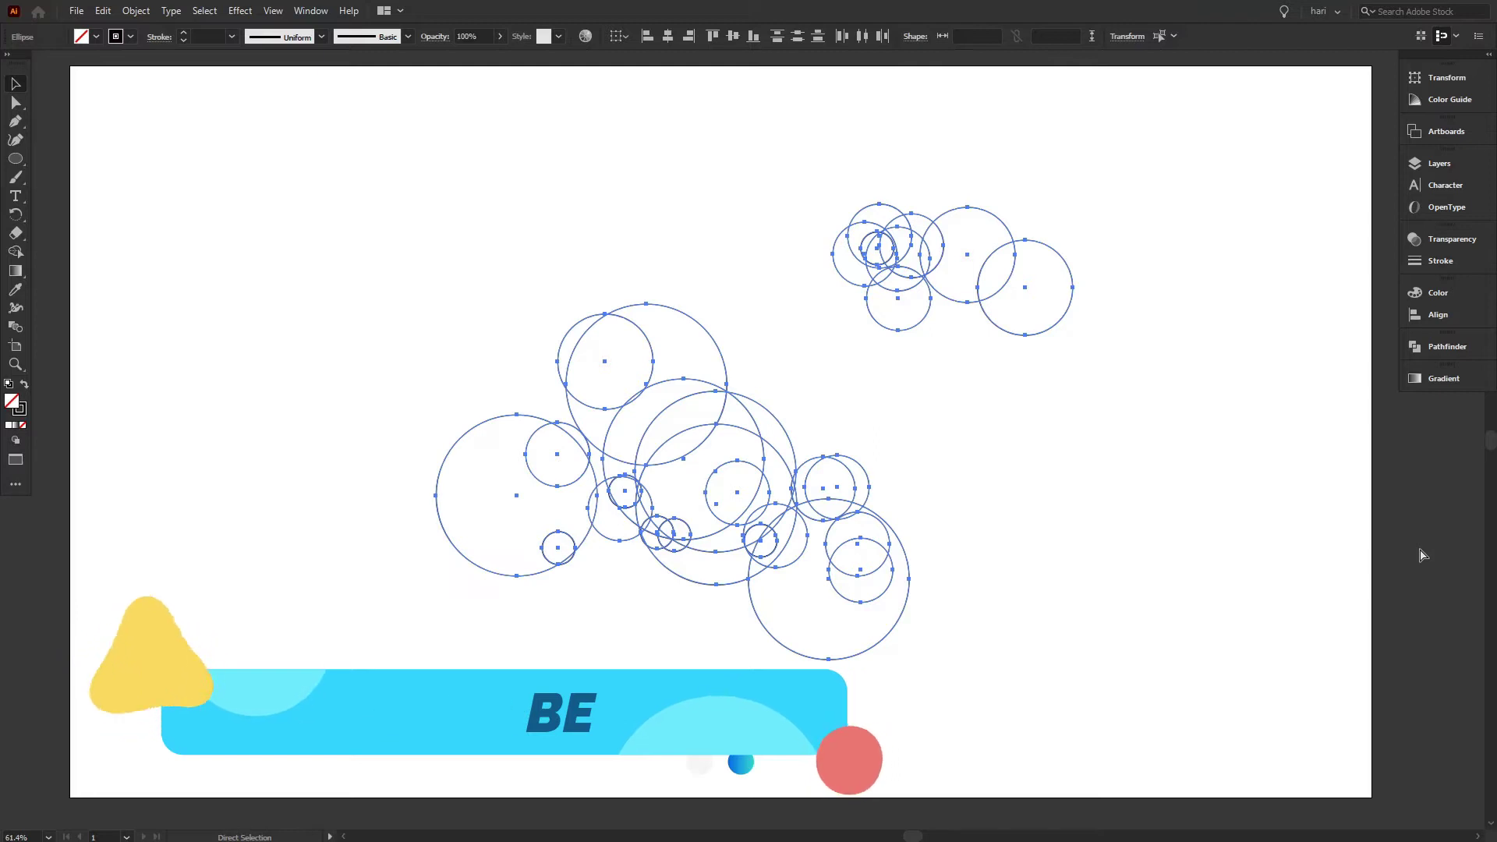
key("ctrl+shift+z")
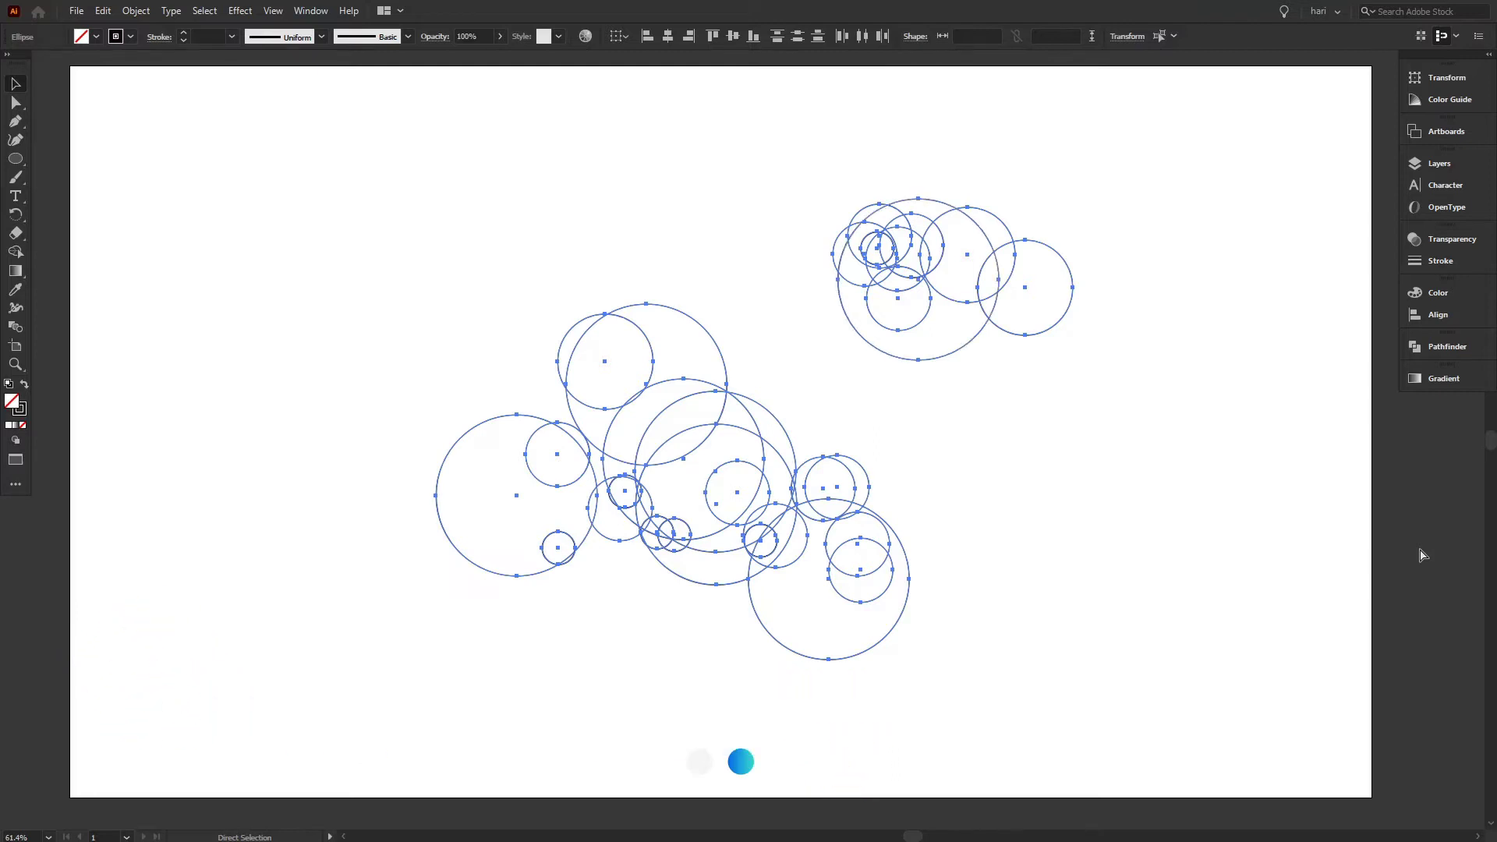
Add large circles at the middle, top, far left, bottom and right, then group all circles
key("ctrl+shift+z")
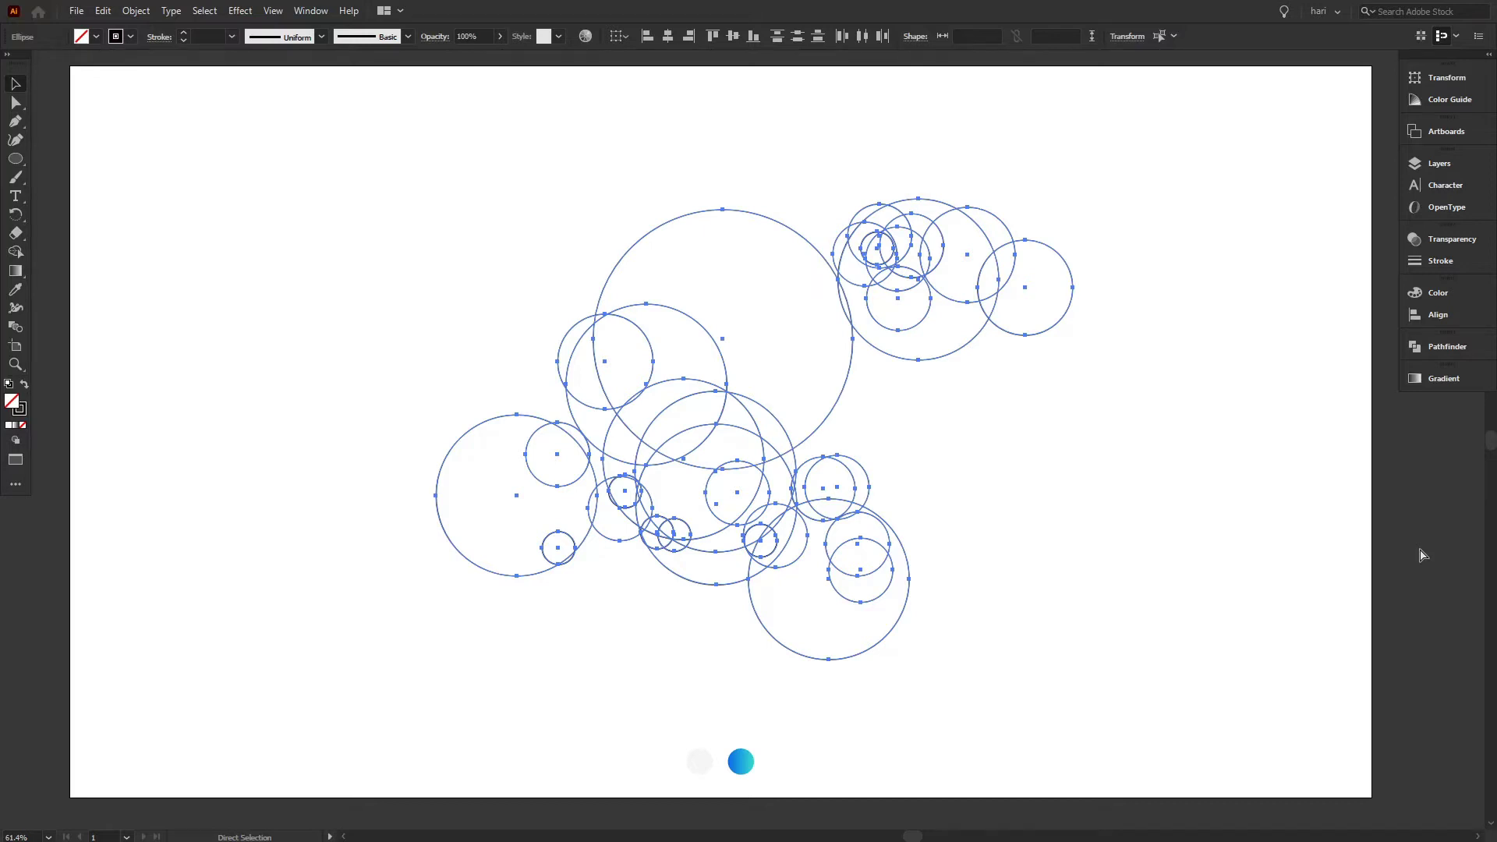
key("ctrl+shift+z")
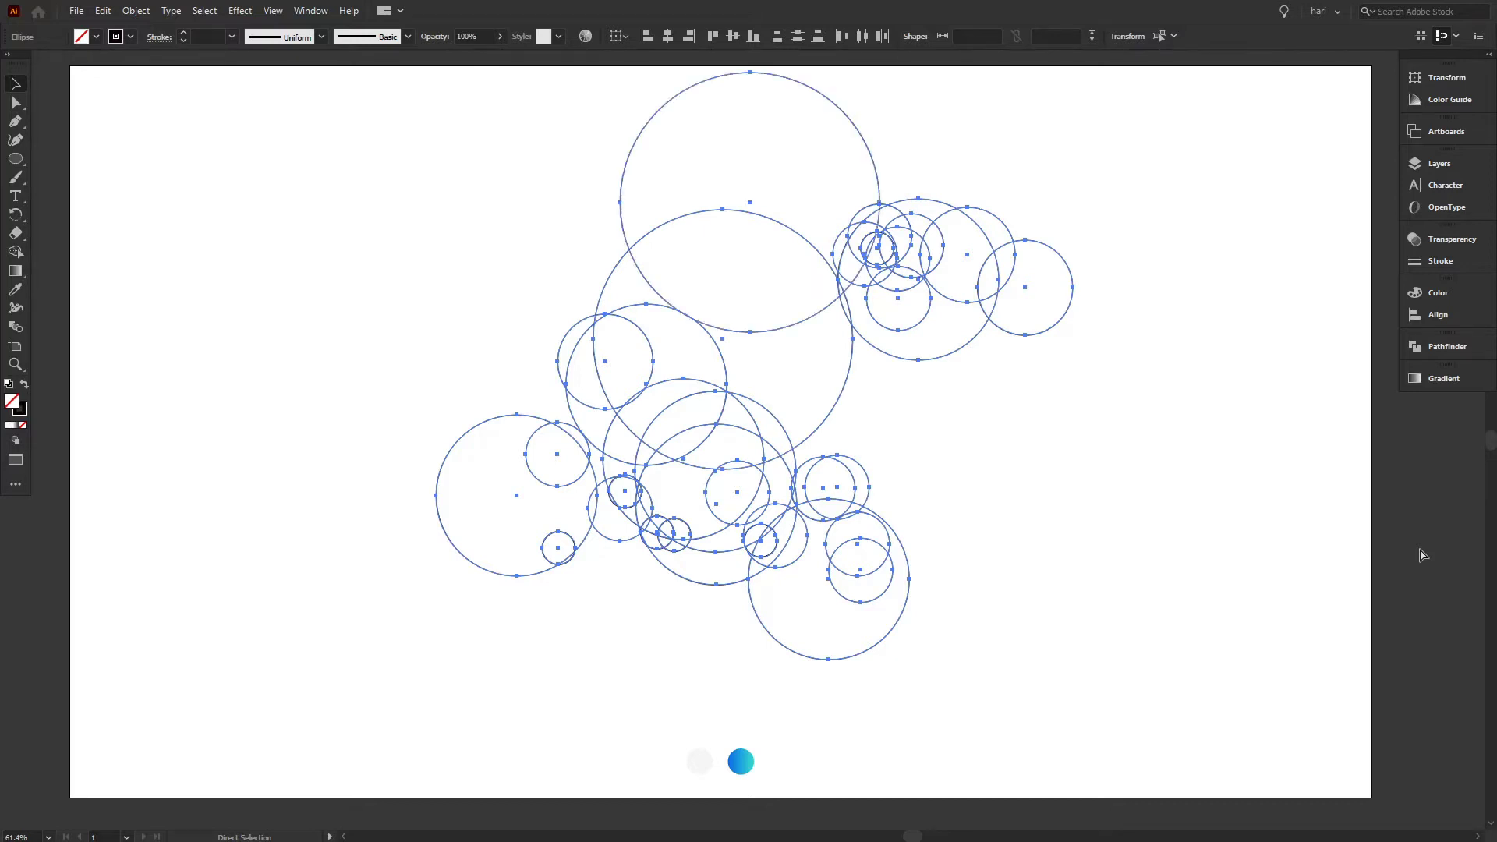
key("ctrl+shift+z")
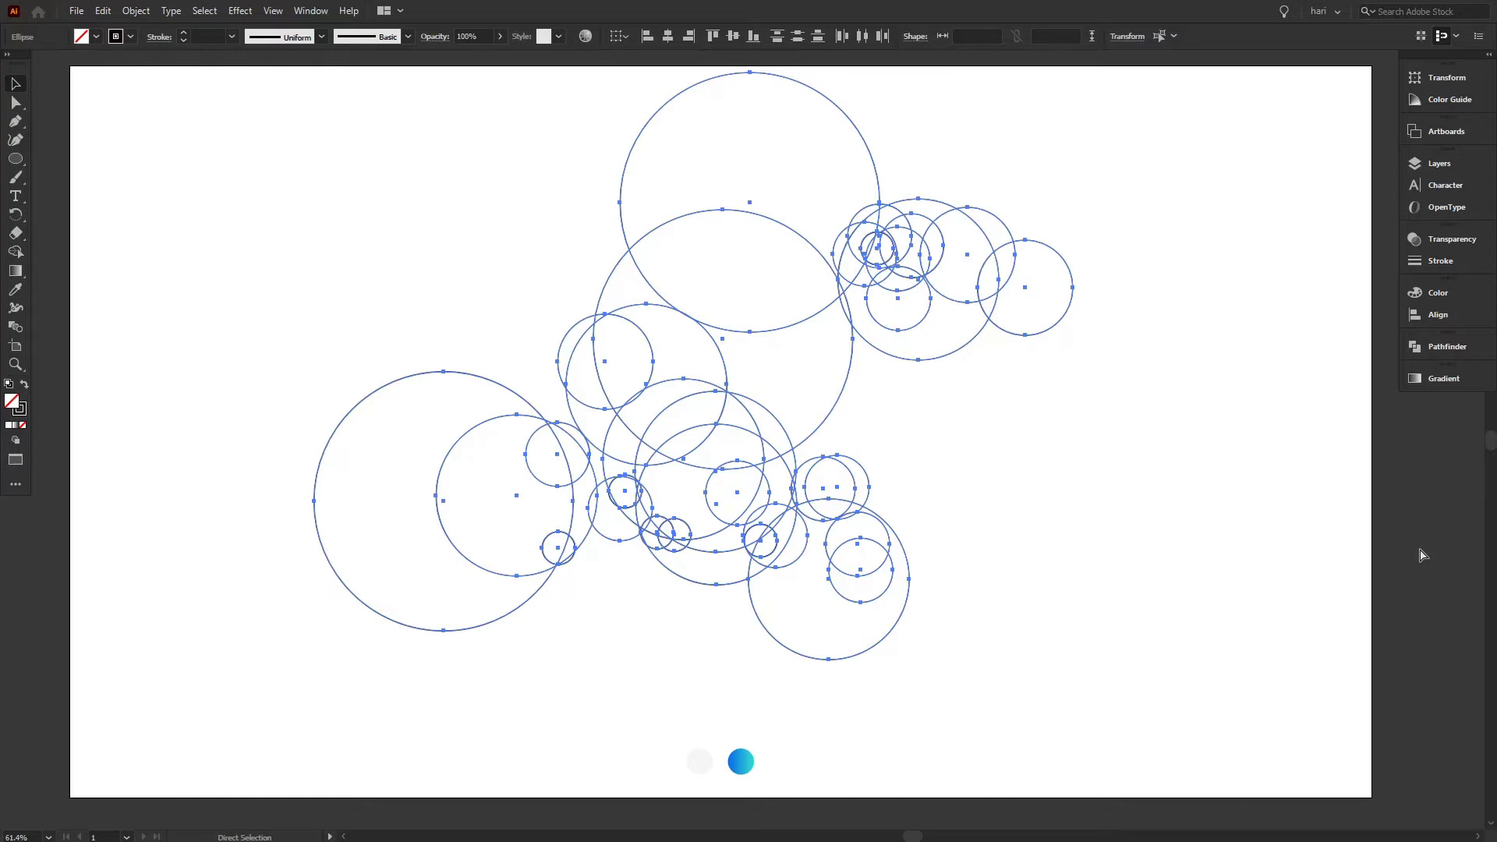
key("ctrl+shift+z")
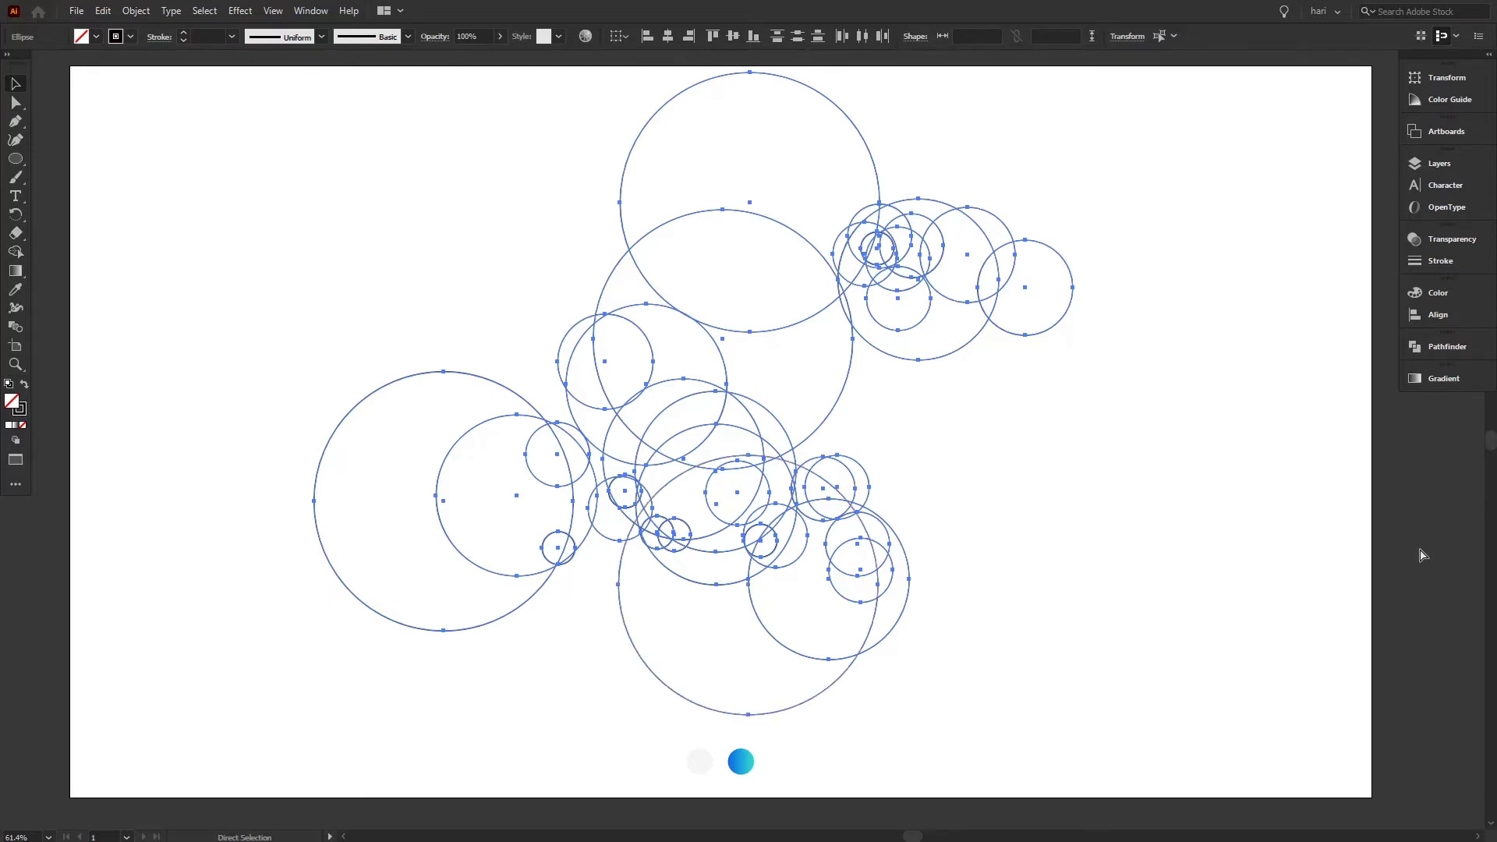
key("ctrl+shift+z")
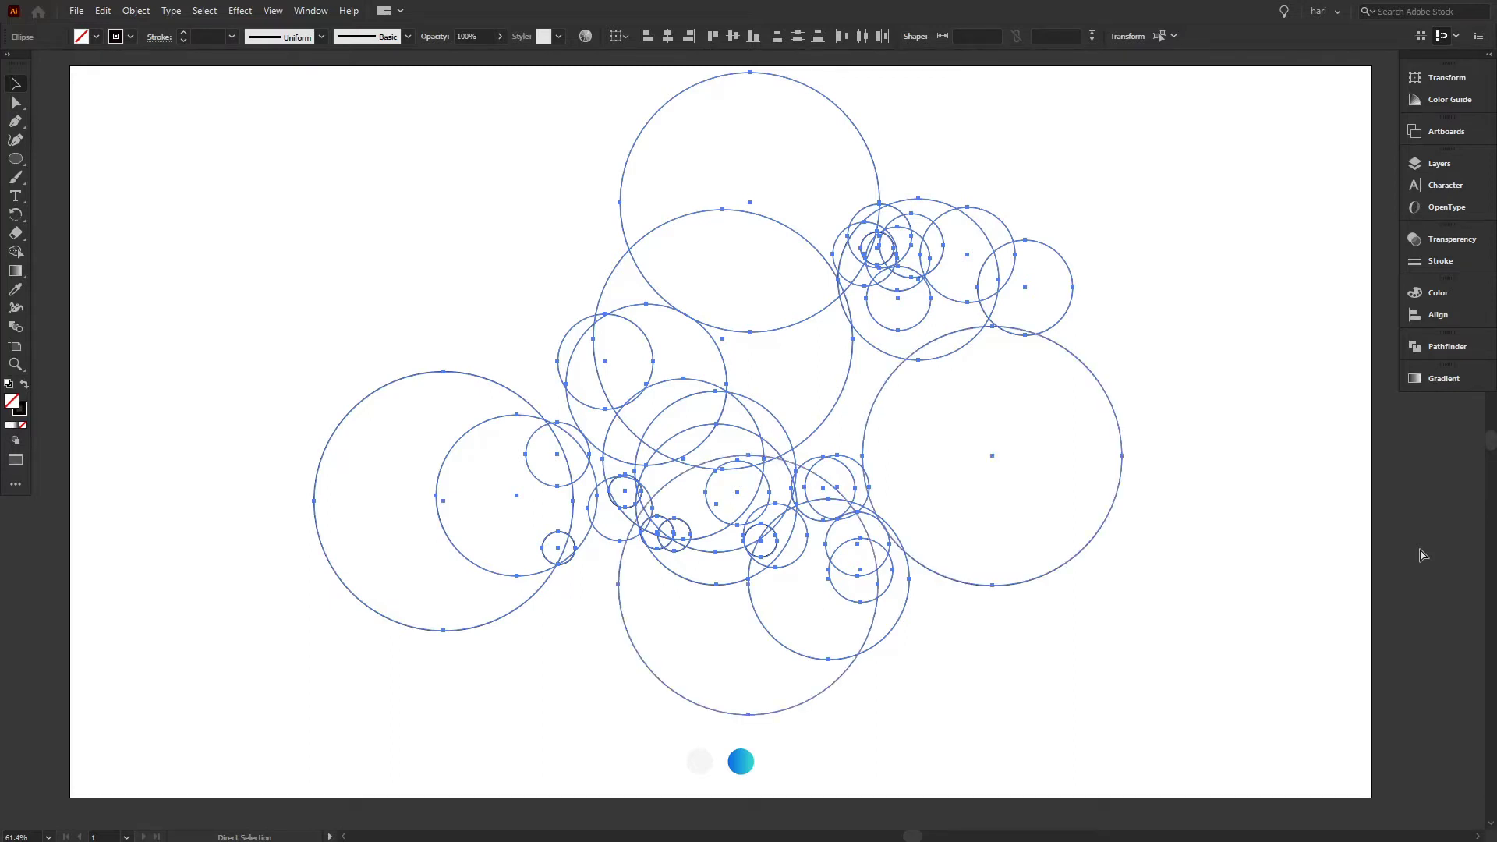
key("ctrl+shift+z")
key("ctrl+shift+z")
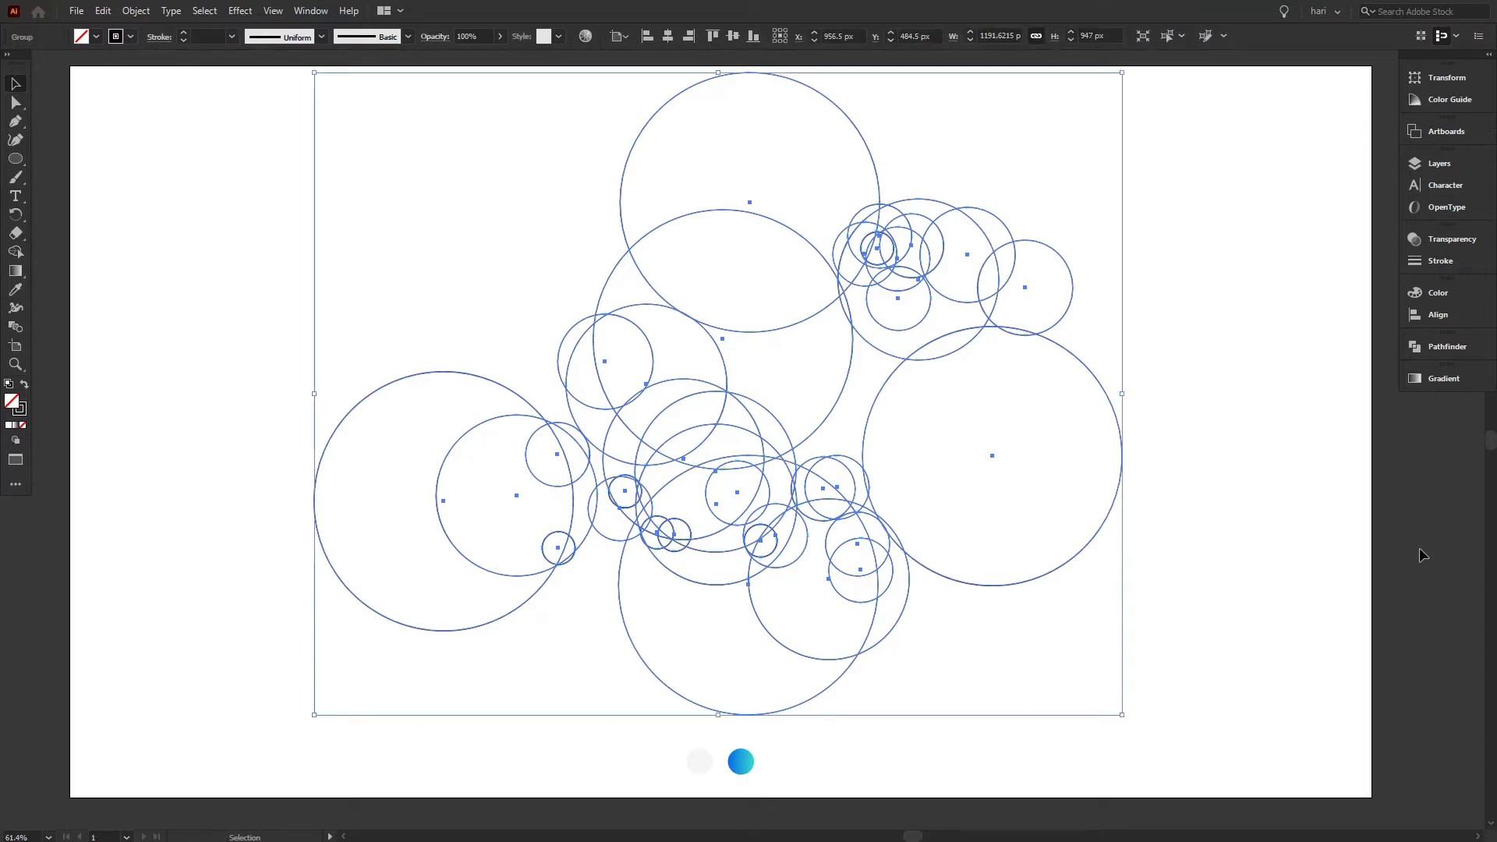
Ungroup the circles and marquee-select all of them for Shape Builder
right_click(718, 472)
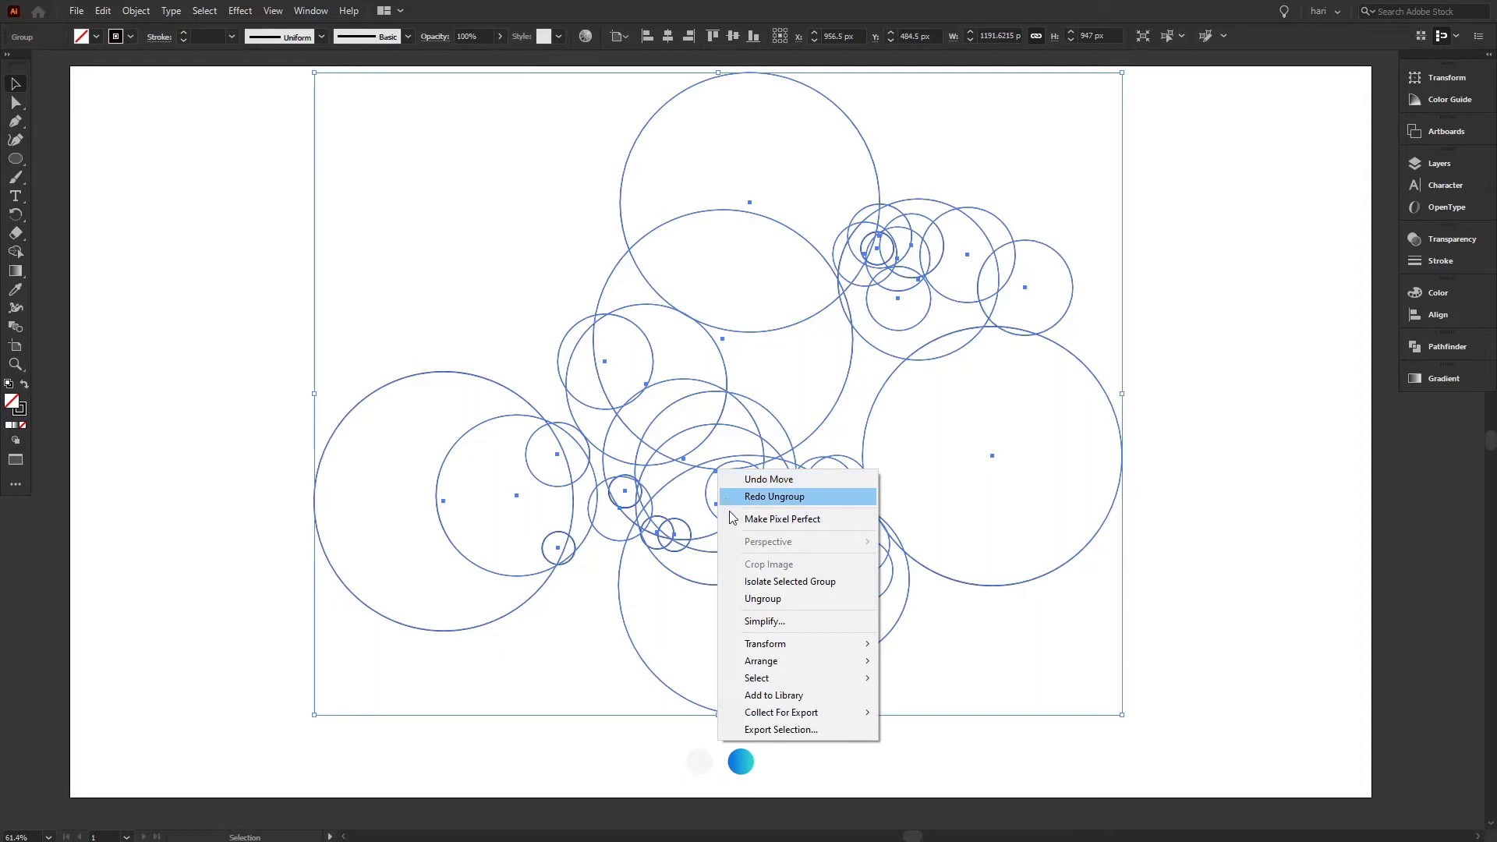
left_click(776, 599)
left_click(1311, 376)
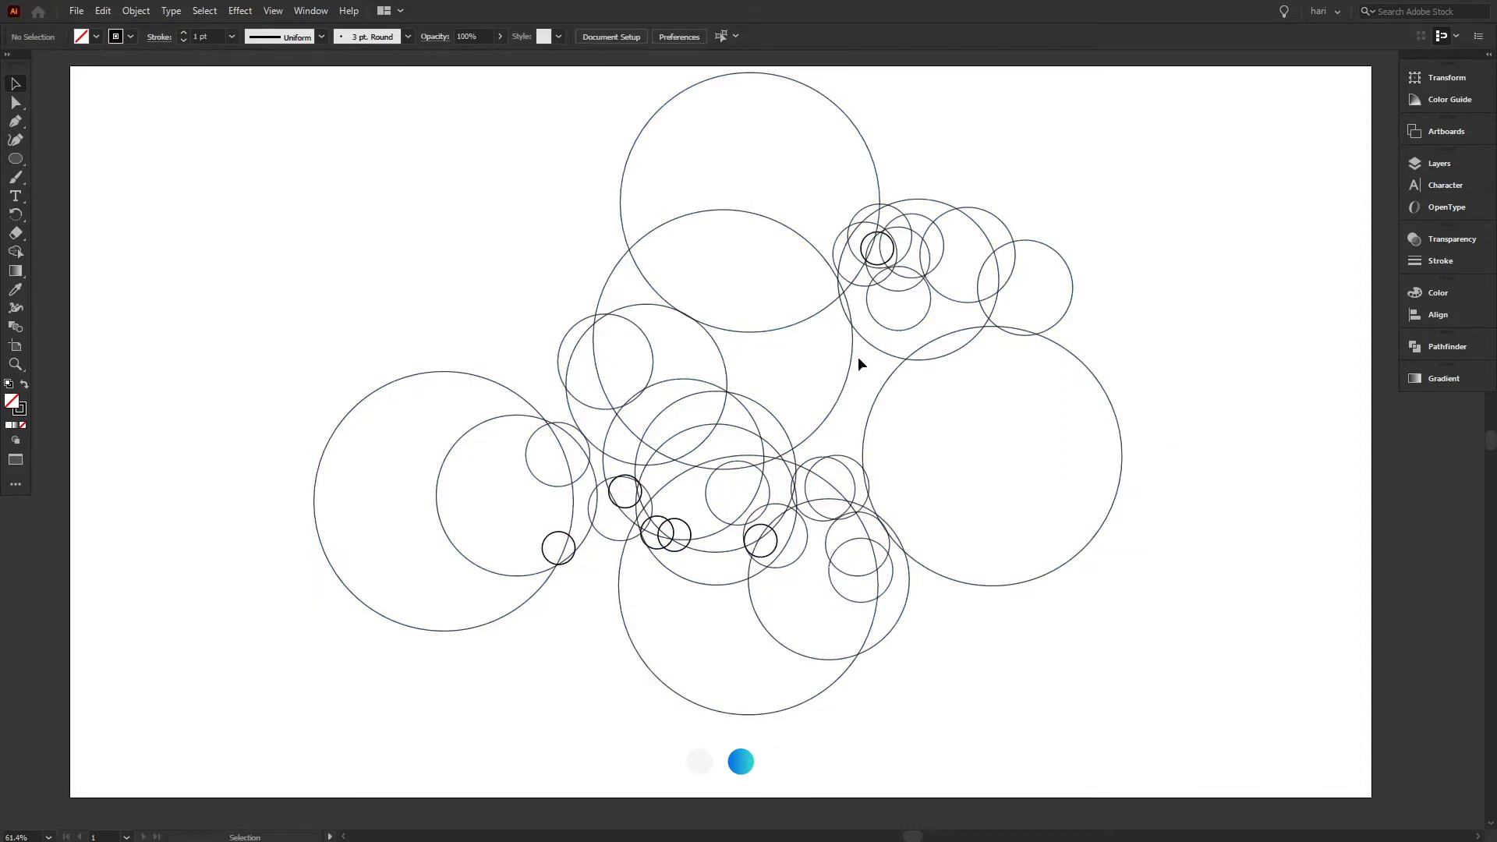
left_click_drag(281, 125, 1160, 575)
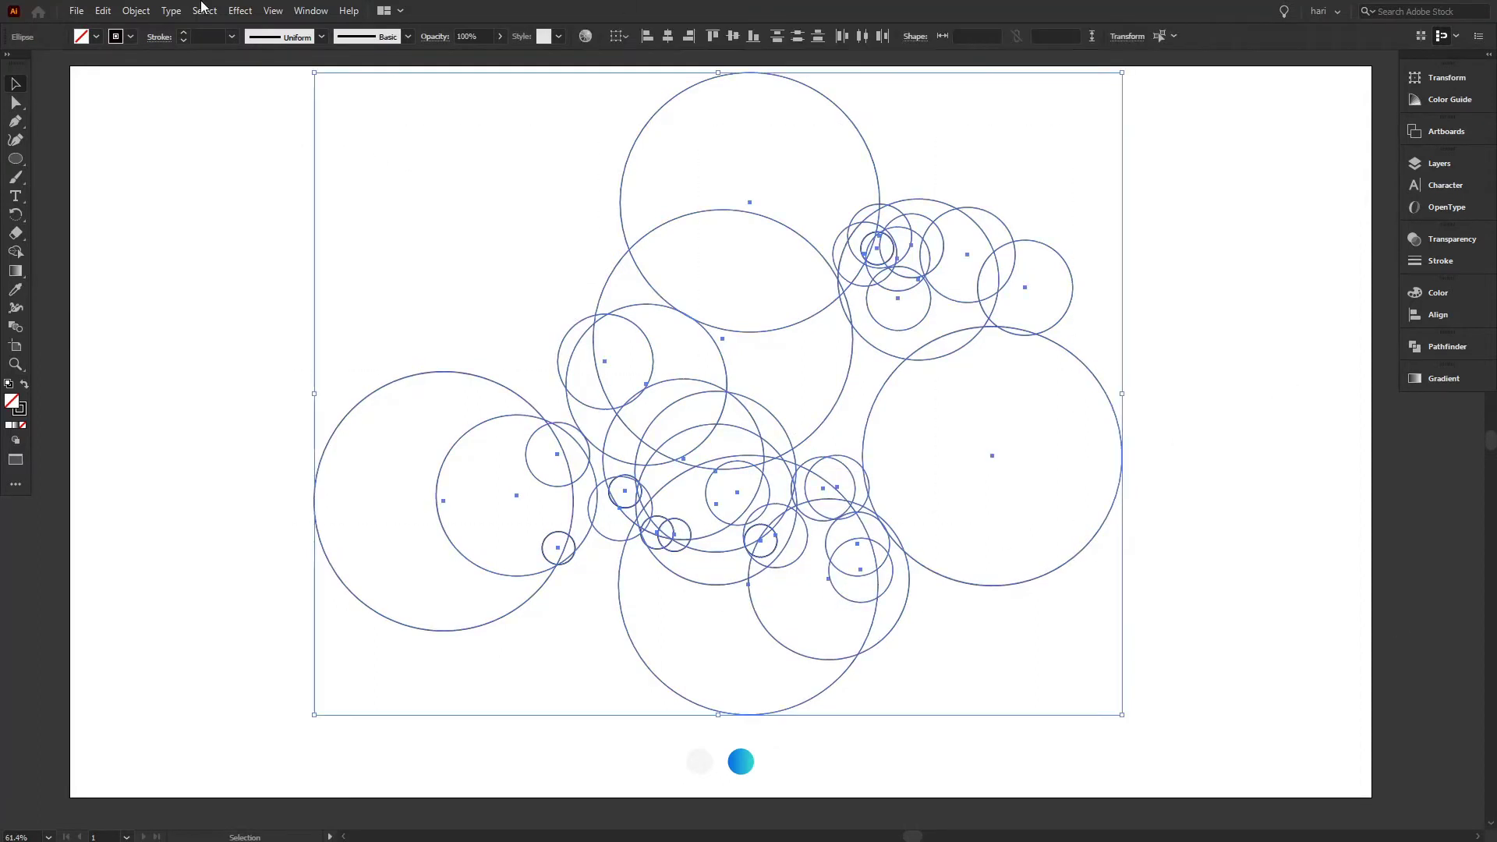
left_click(15, 253)
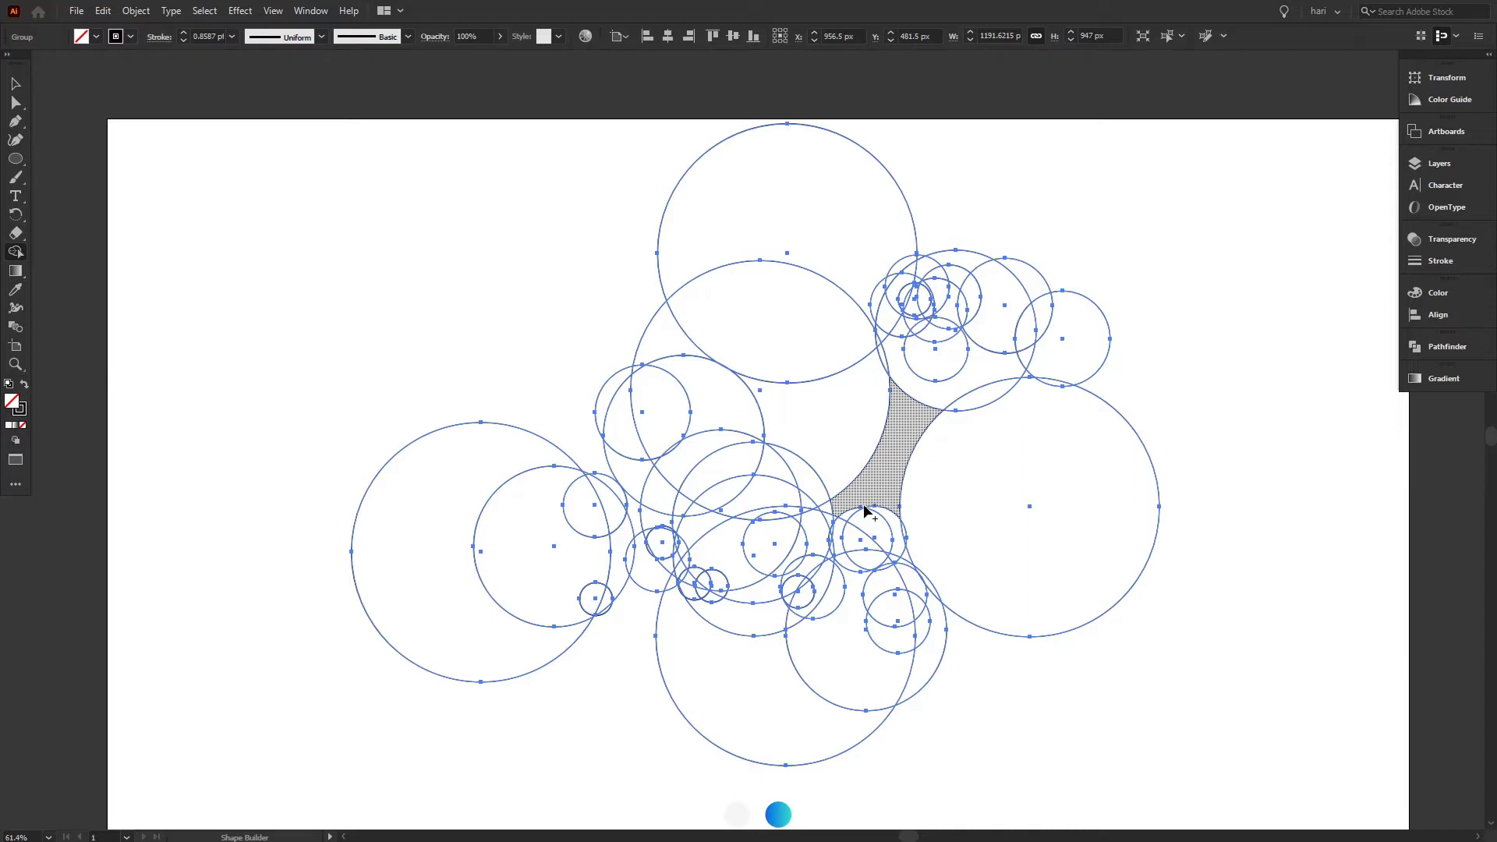
Ungroup the circles again and reselect them all with the Selection tool
key("v")
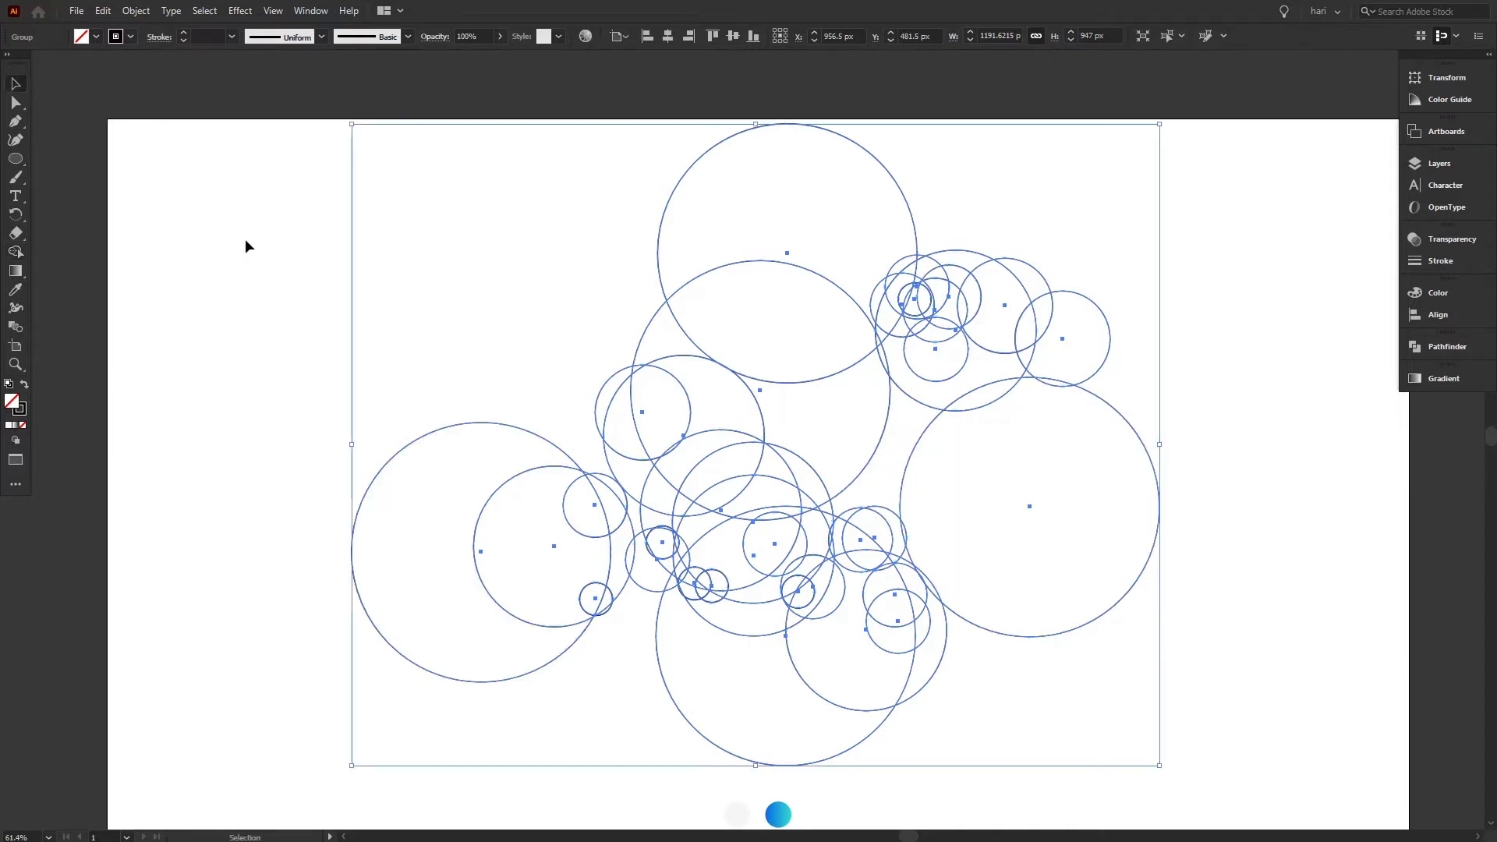
right_click(739, 509)
left_click(772, 639)
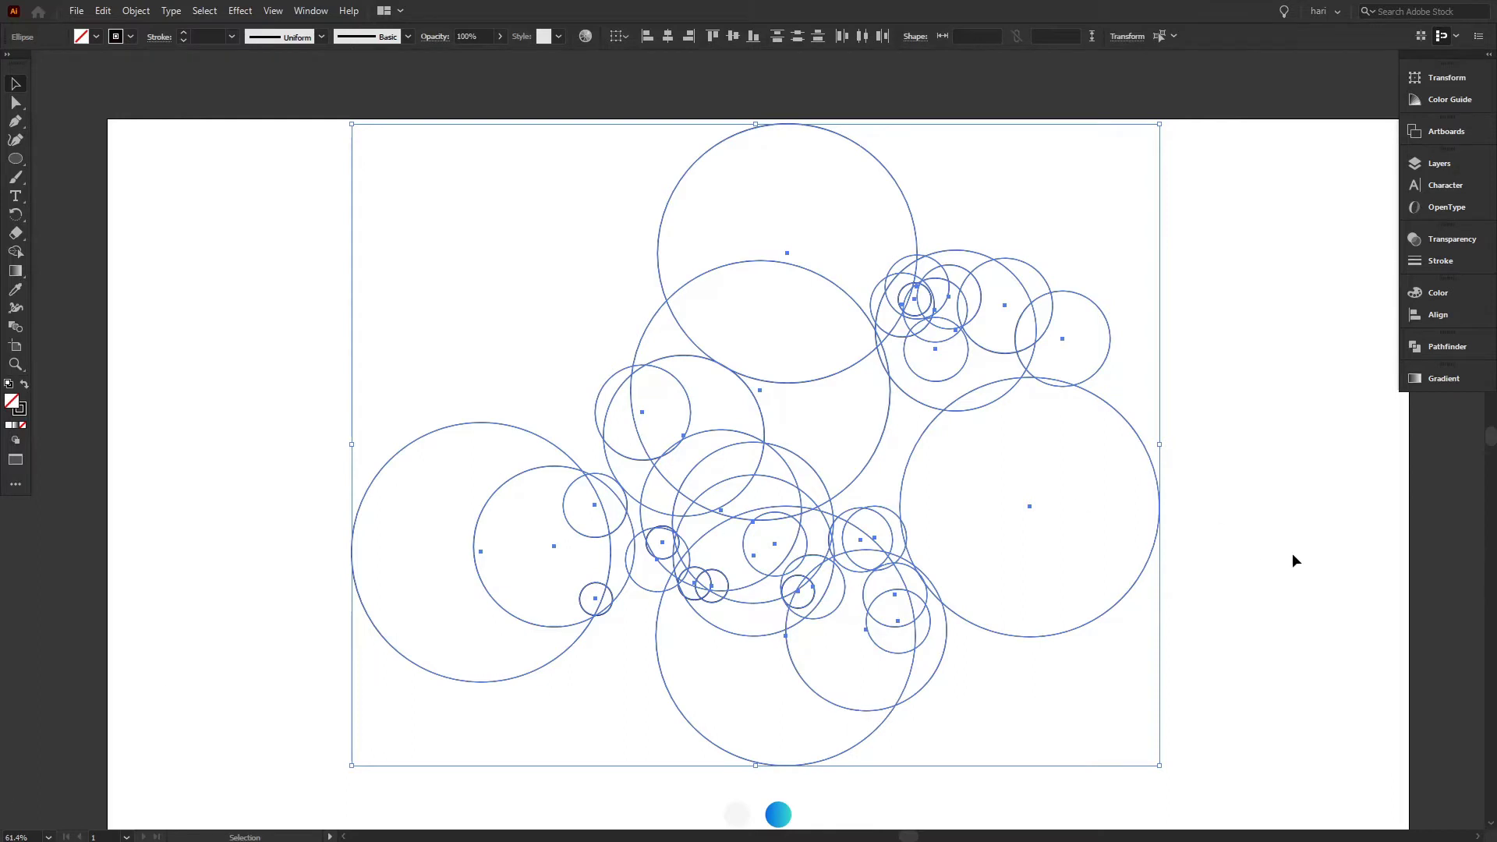
left_click(1405, 567)
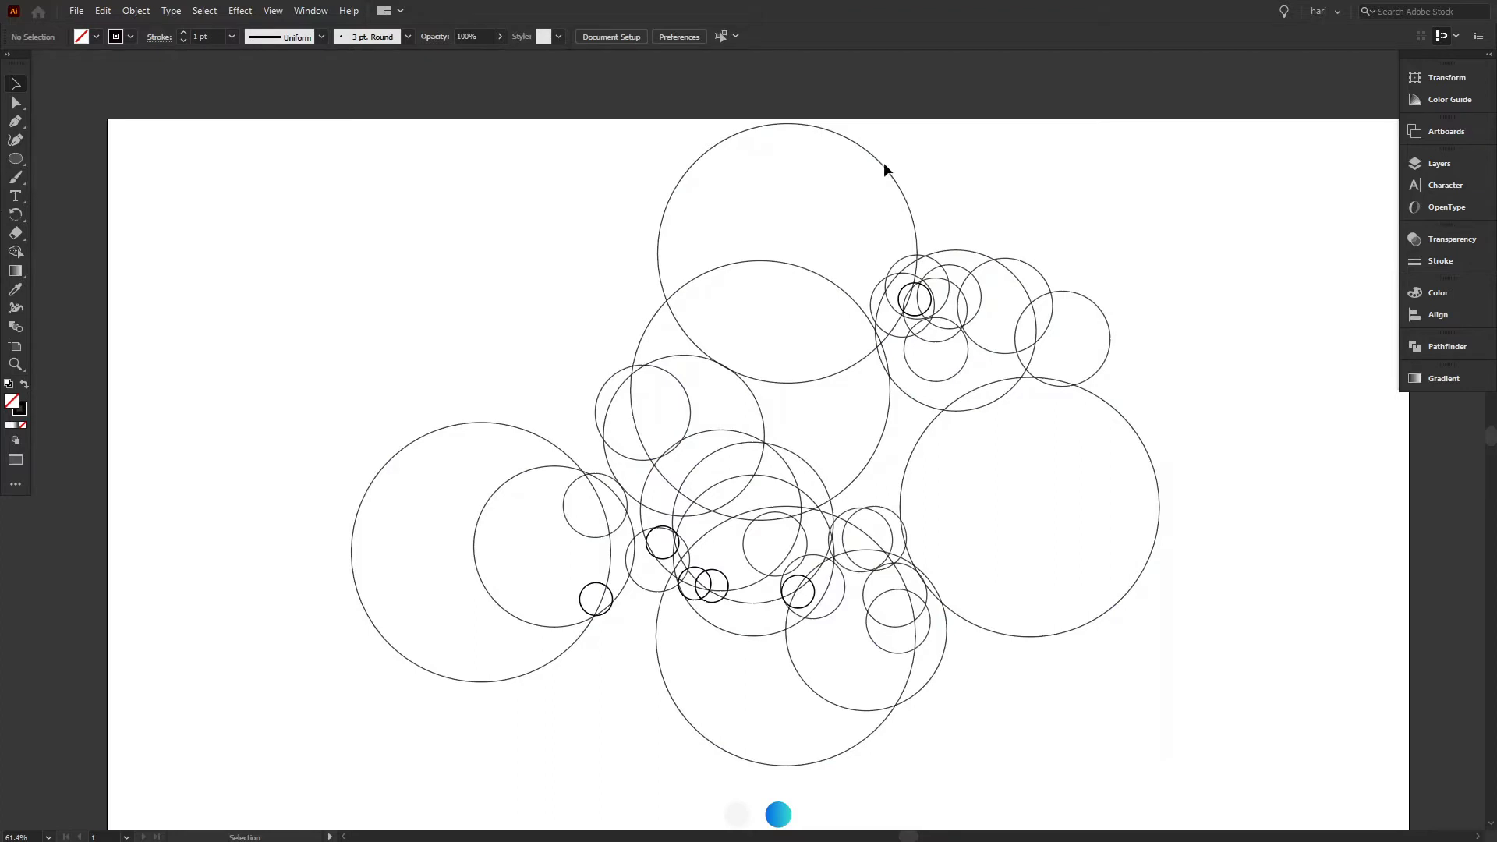
left_click_drag(298, 234, 920, 647)
Regroup the selected circles, then reselect the group and ungroup it into separate shapes
right_click(672, 454)
left_click(706, 547)
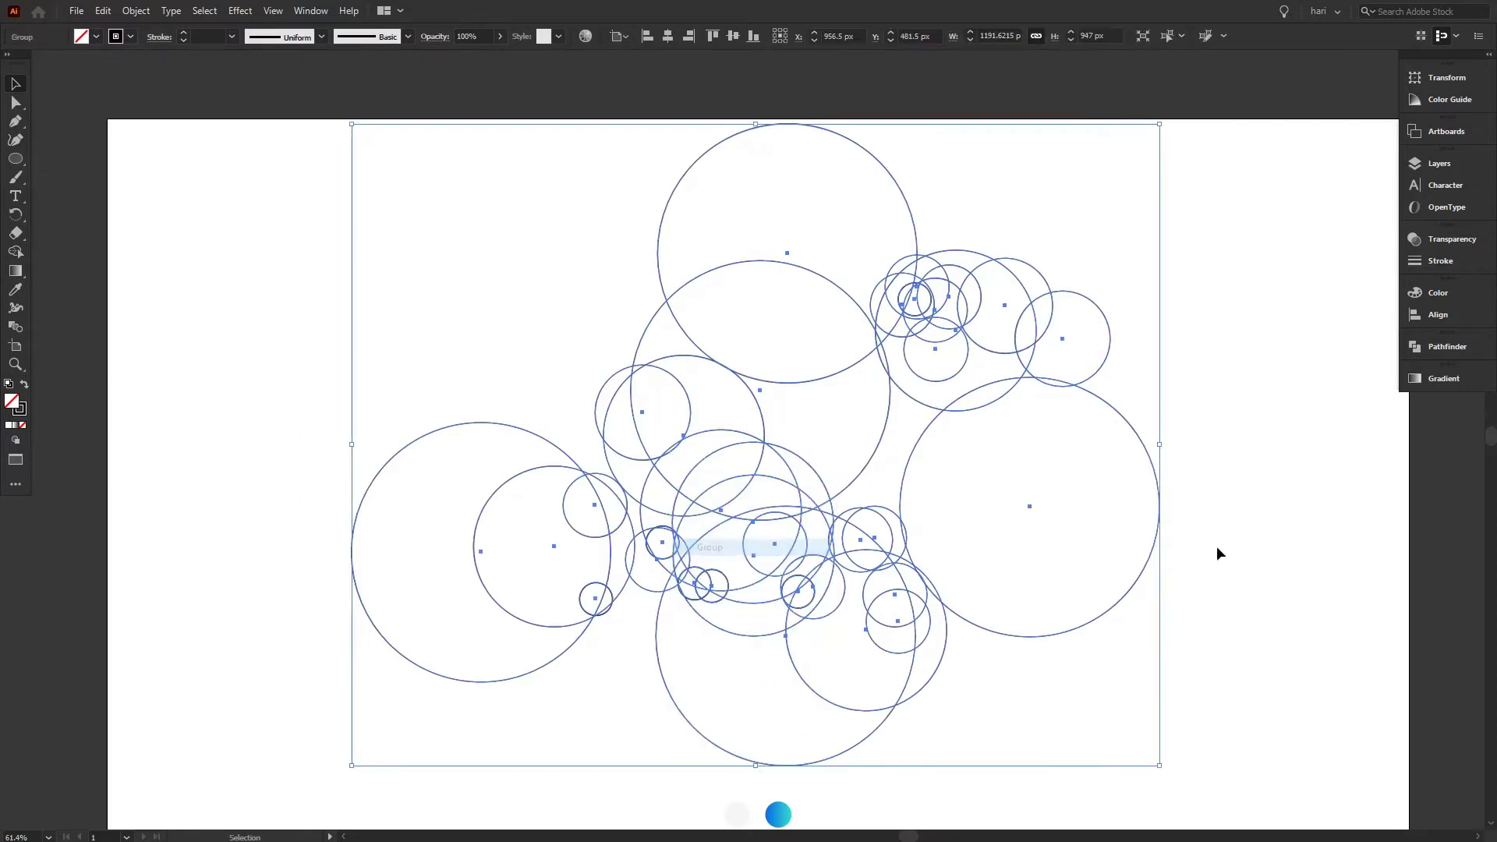
left_click(1452, 627)
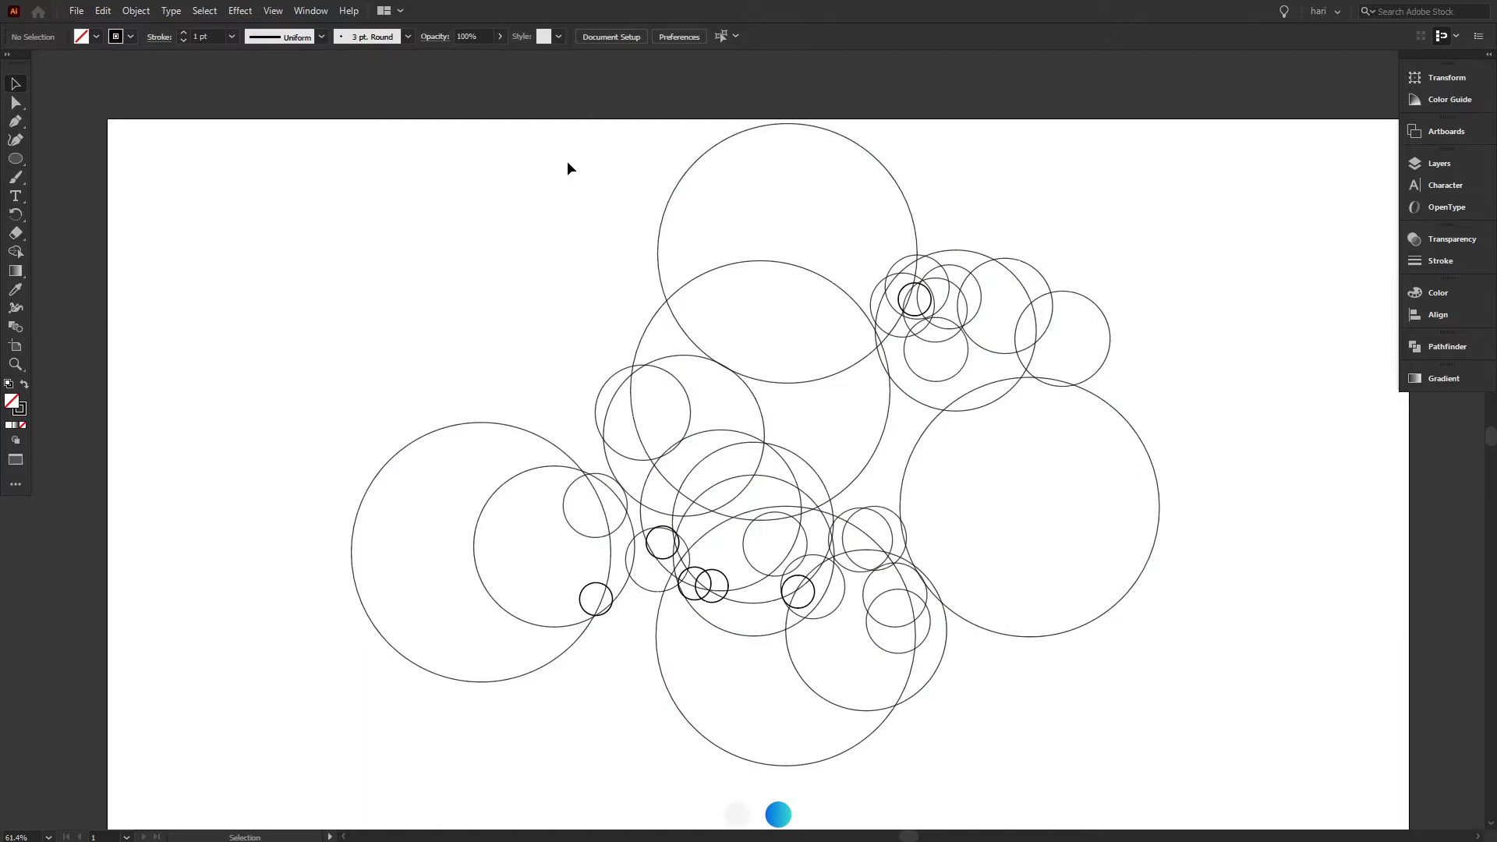
left_click_drag(352, 186, 816, 454)
right_click(712, 375)
left_click(756, 503)
Select all the separate circles for merging with Shape Builder
left_click(1164, 466)
left_click_drag(352, 153, 891, 552)
left_click_drag(257, 266, 1149, 634)
left_click(18, 254)
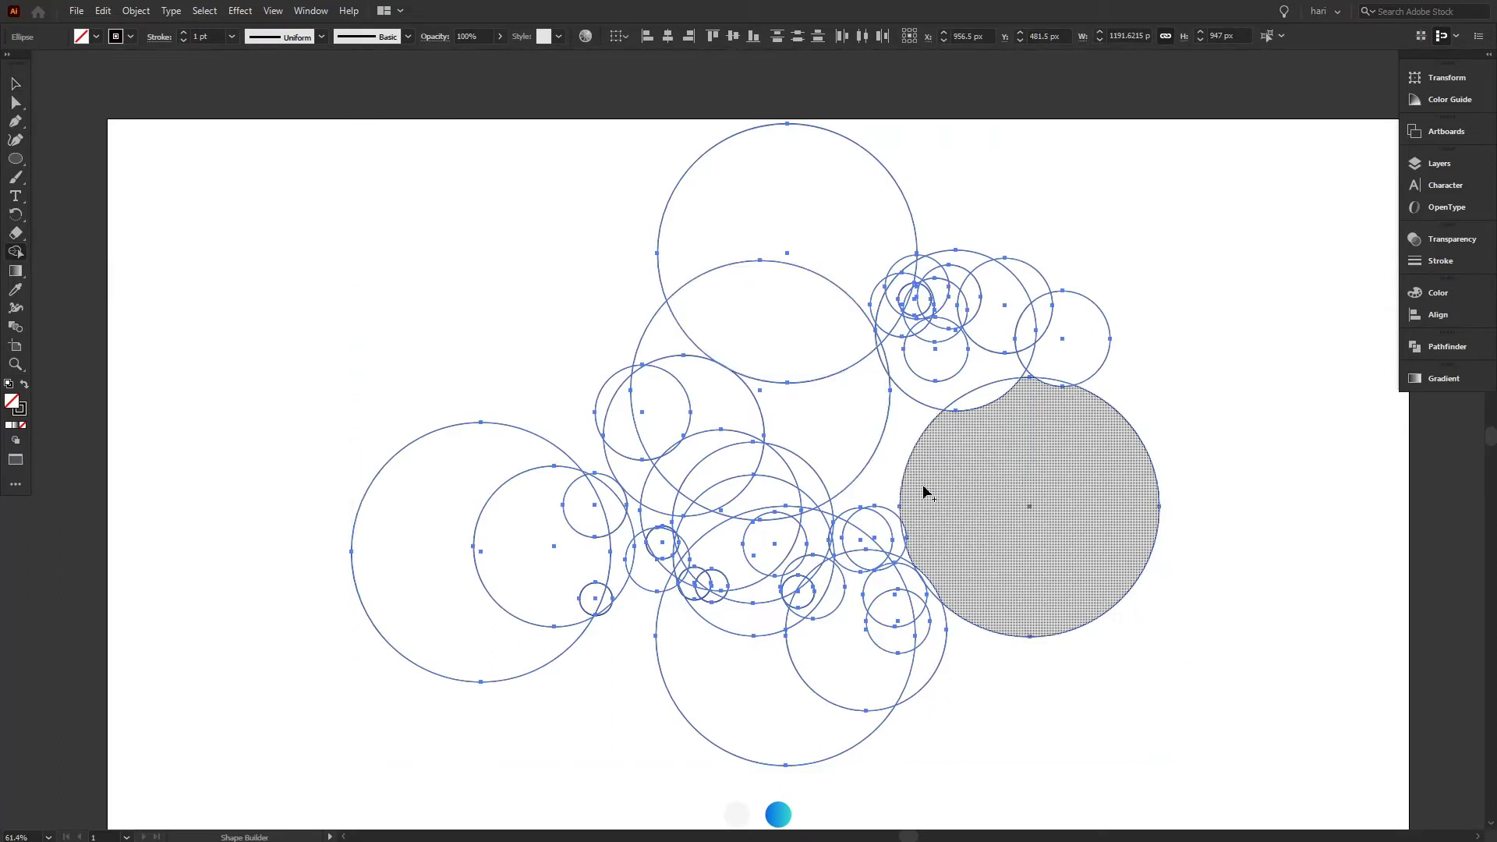
Merge the gap regions beside the right circle and the belly regions into one central shape
left_click_drag(868, 502, 899, 557)
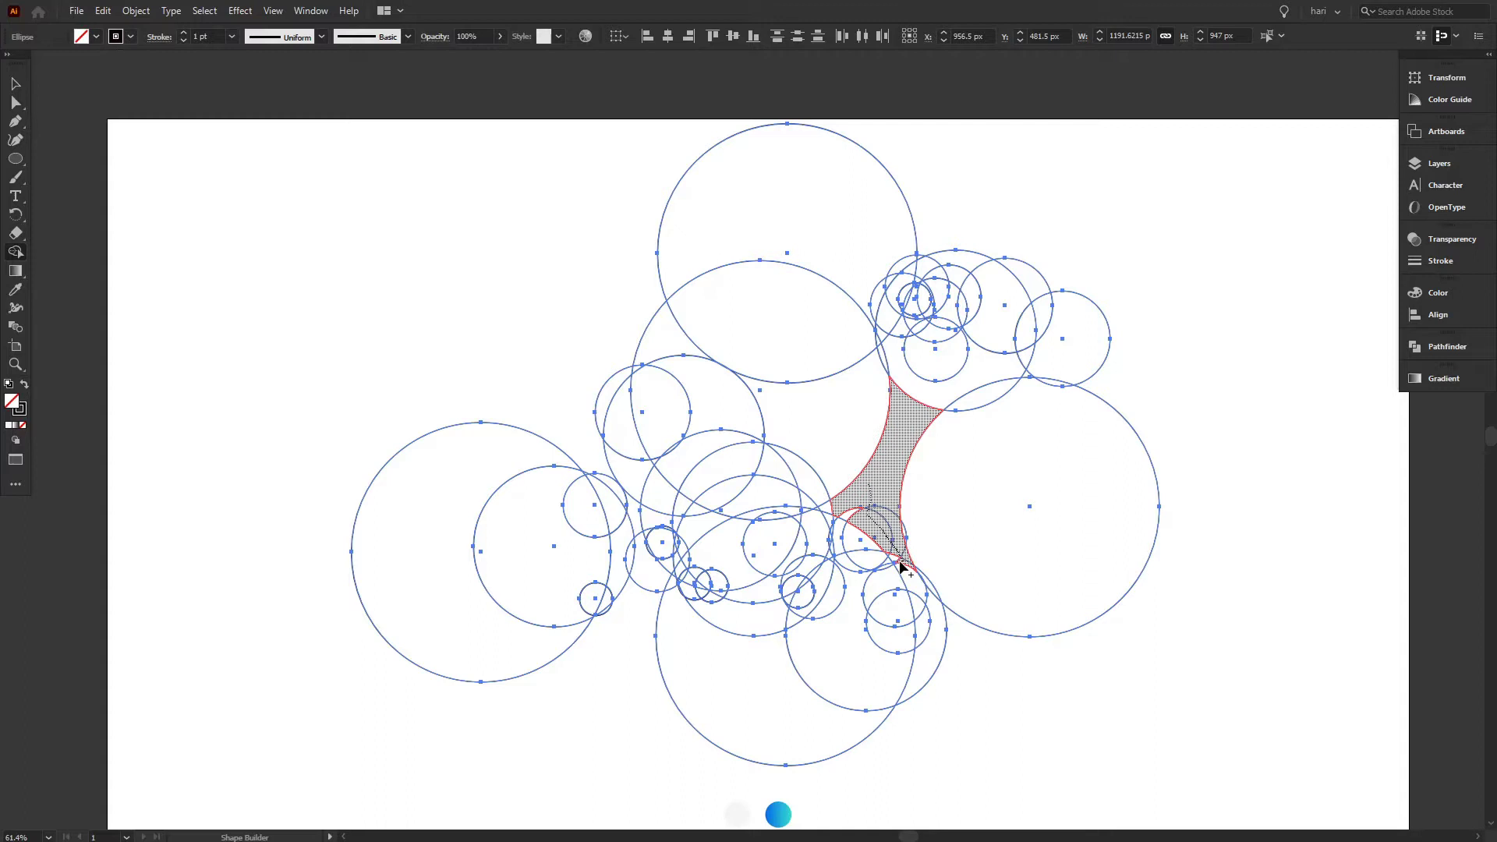
left_click_drag(899, 557, 900, 566)
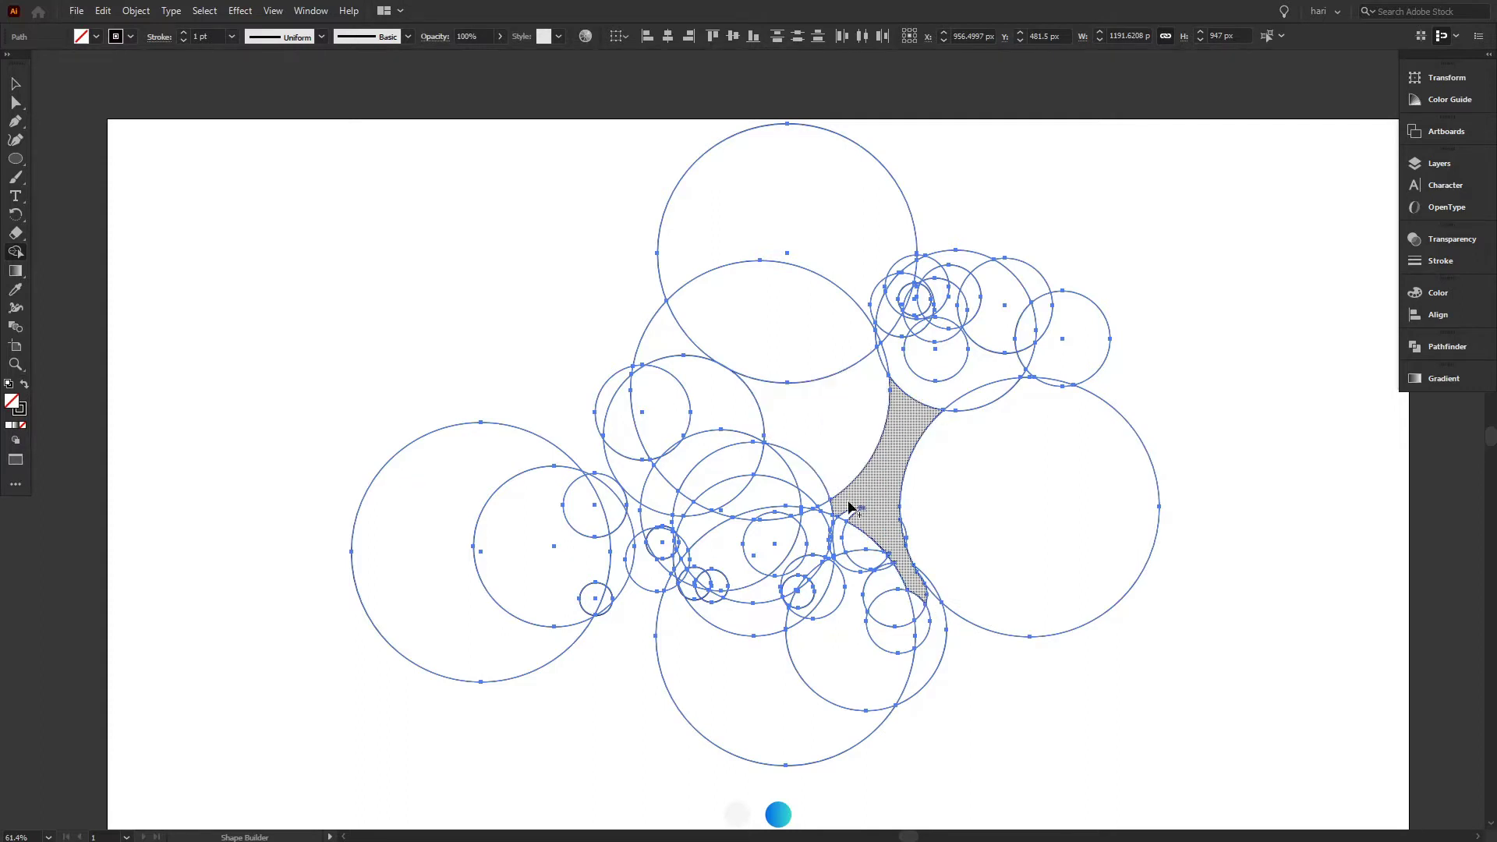
left_click_drag(849, 505, 813, 527)
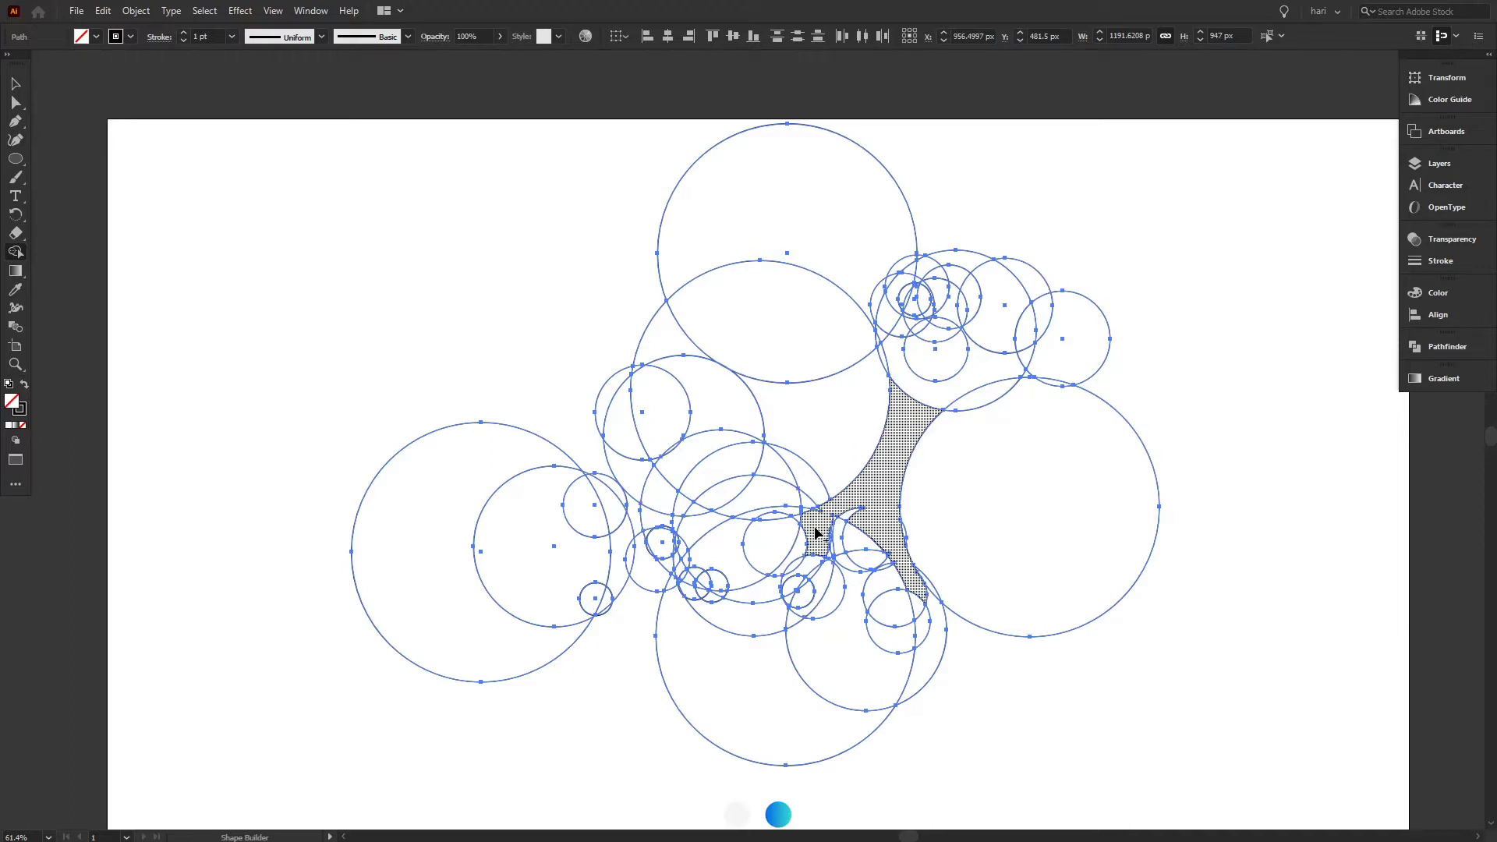
left_click_drag(816, 534, 793, 602)
left_click_drag(817, 528, 744, 516)
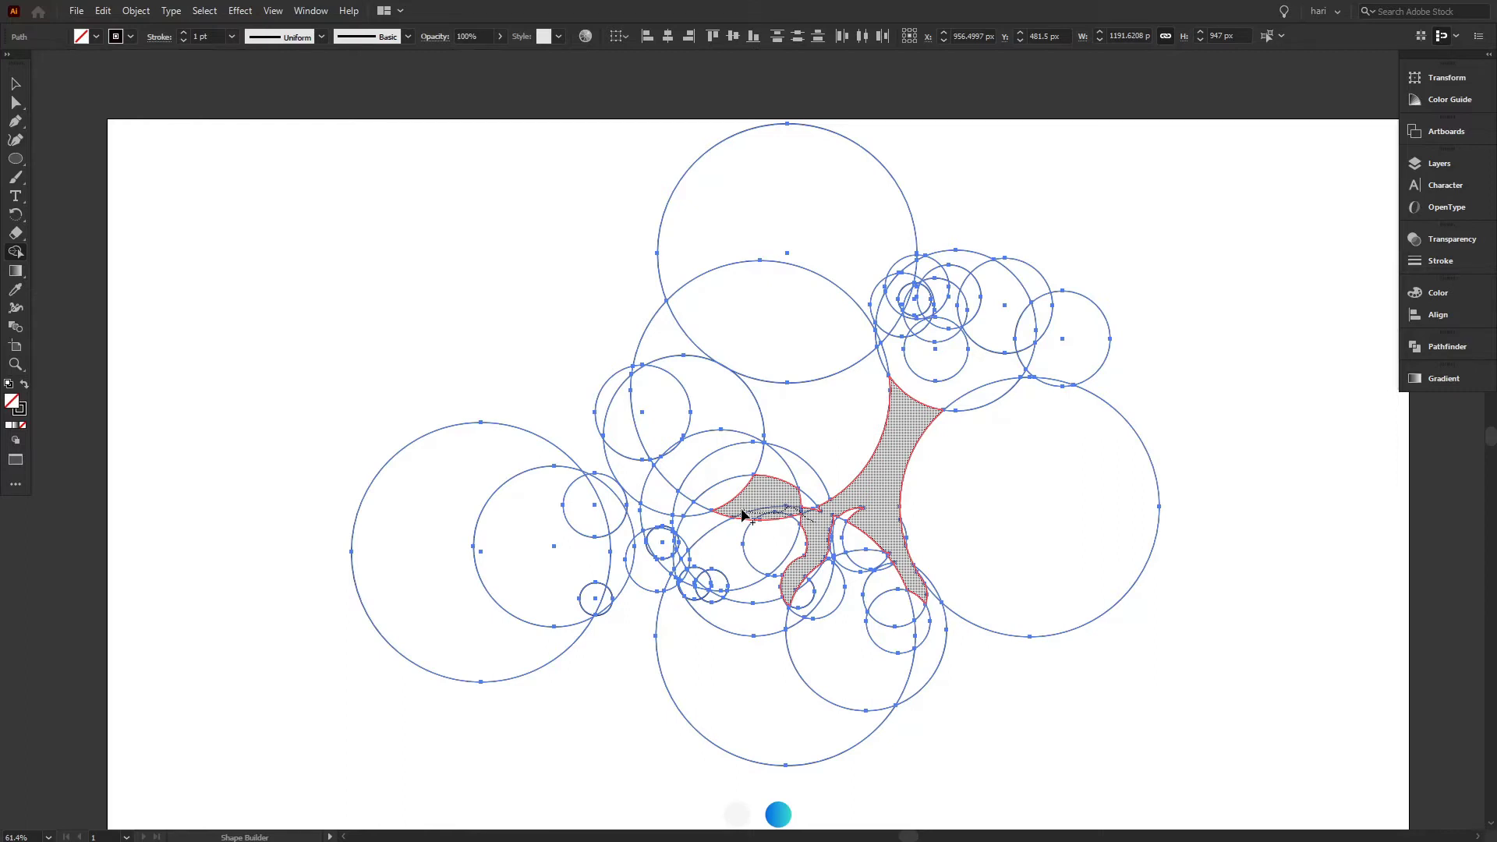
left_click_drag(745, 516, 725, 507)
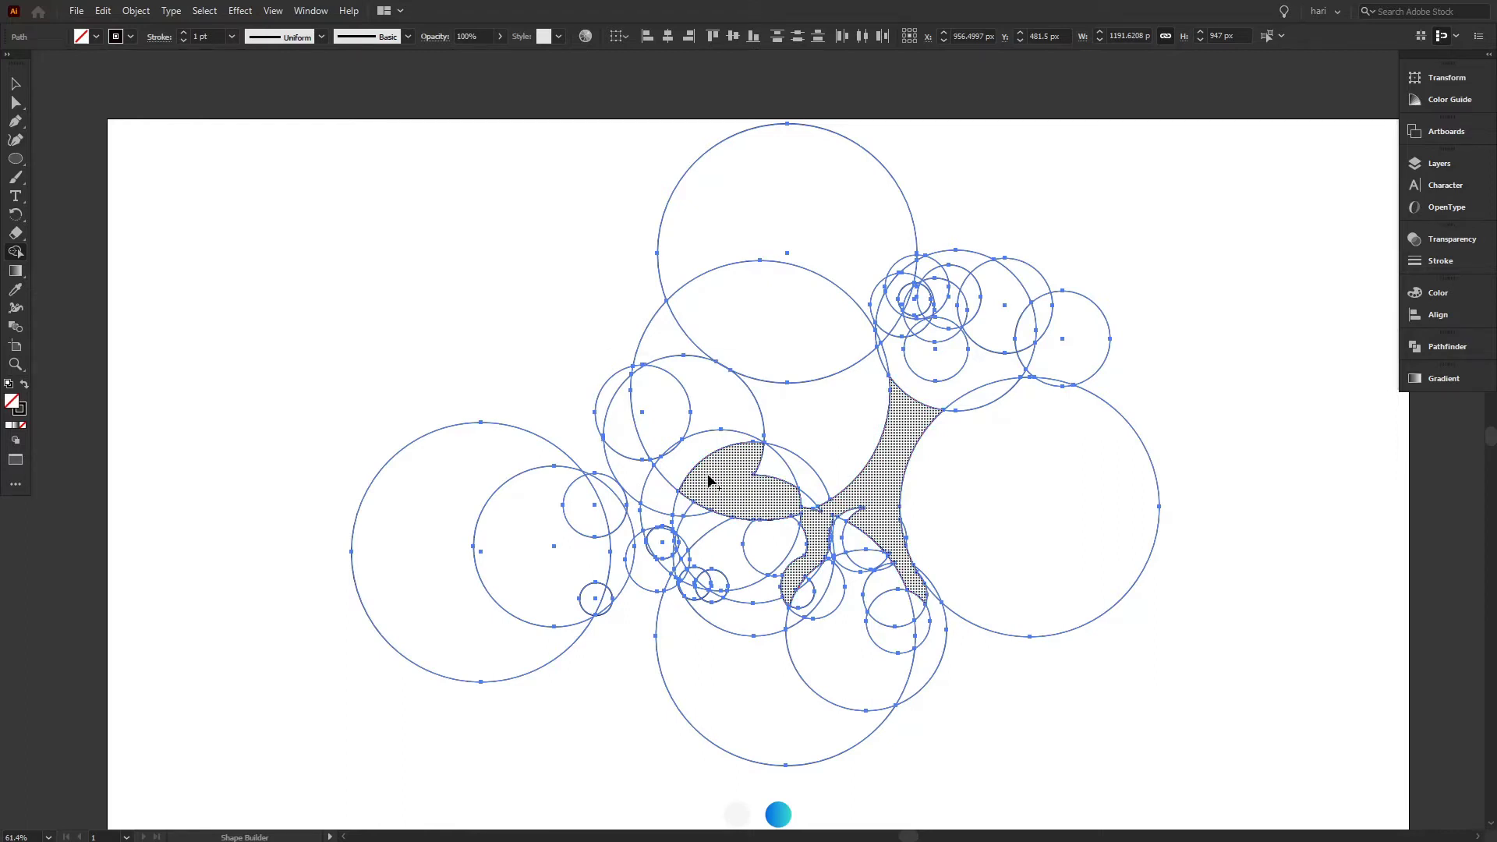
mouse_move(696, 487)
left_mouse_down()
mouse_move(665, 474)
mouse_move(621, 550)
left_mouse_up()
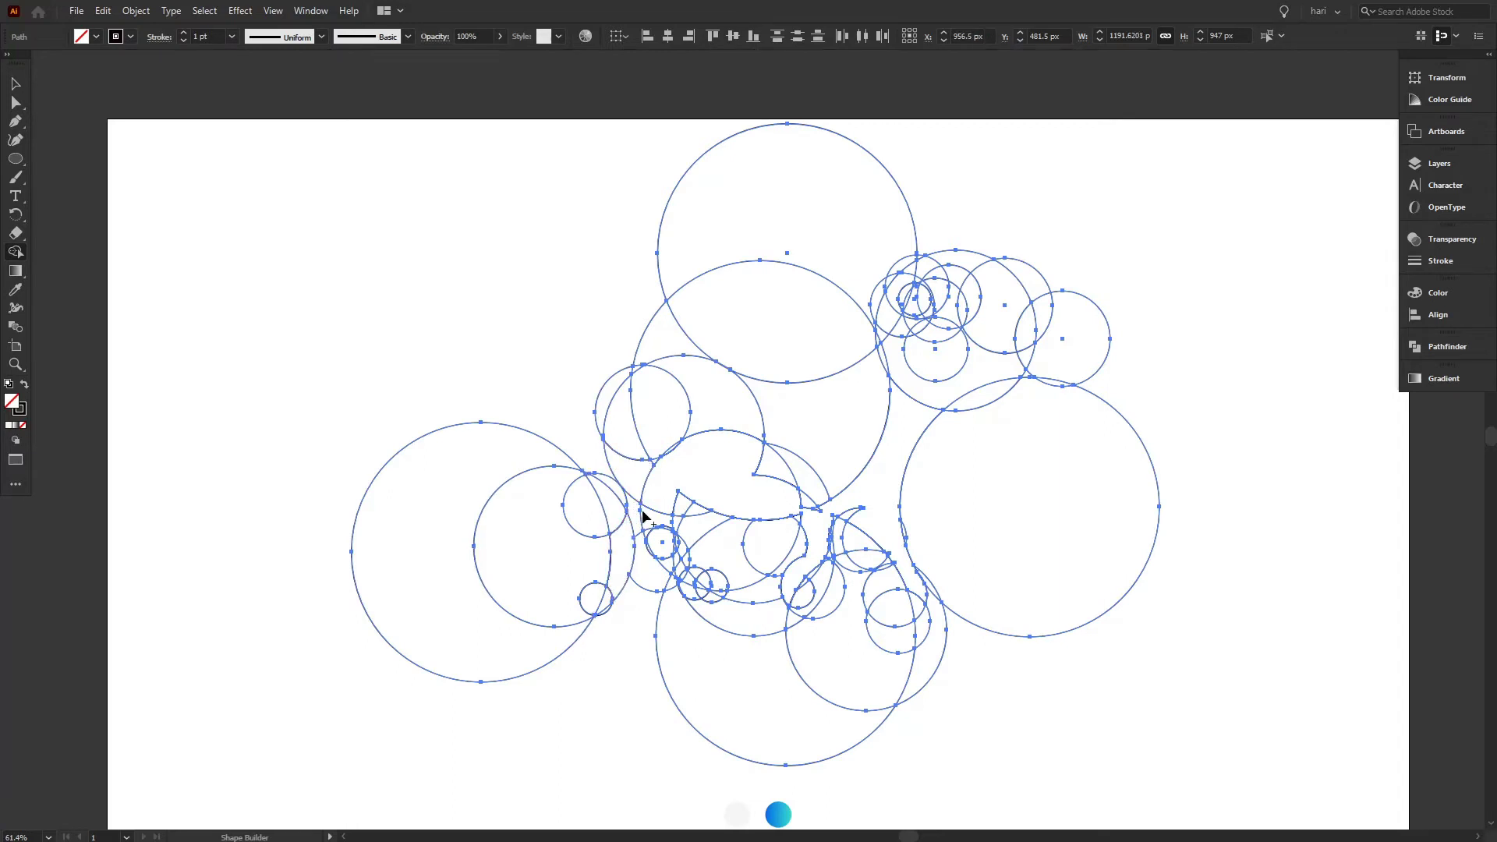
Reselect every path in the artwork for Shape Builder merging
left_click(14, 83)
left_click(565, 499)
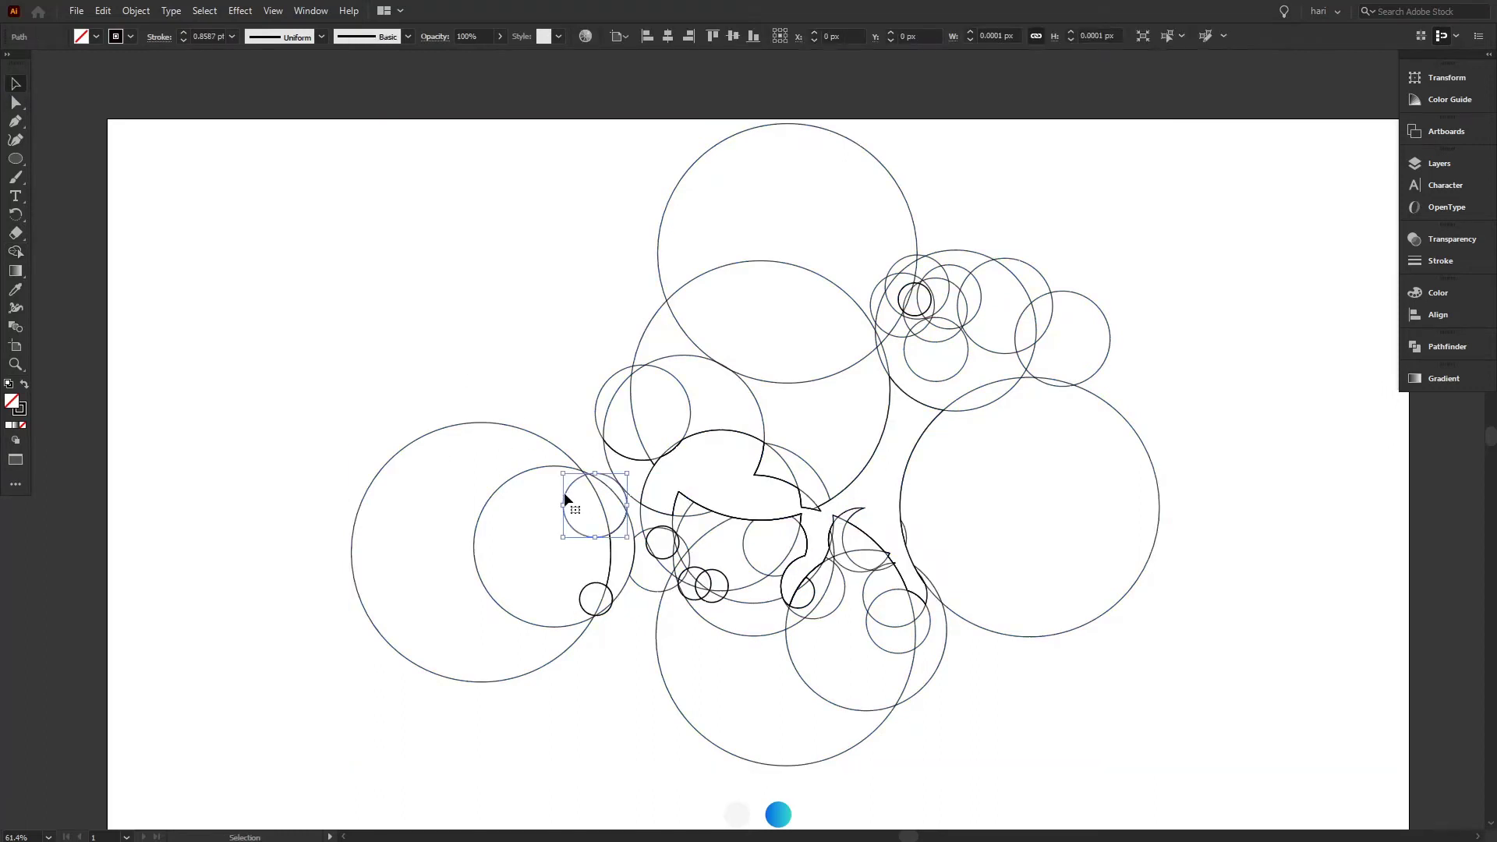
left_click(572, 497)
left_click_drag(190, 208, 1242, 644)
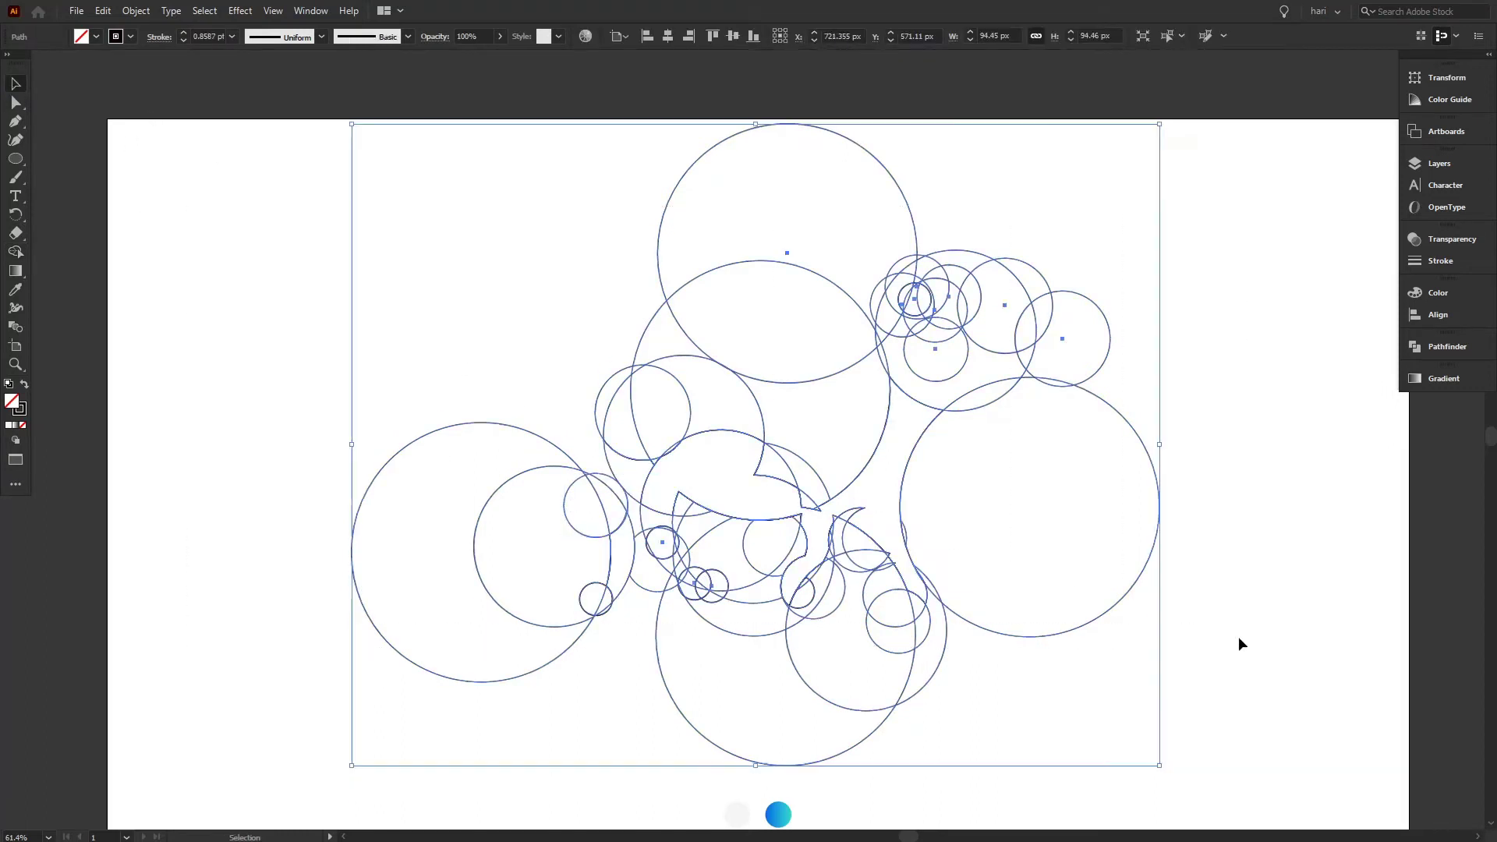
key("shift+m")
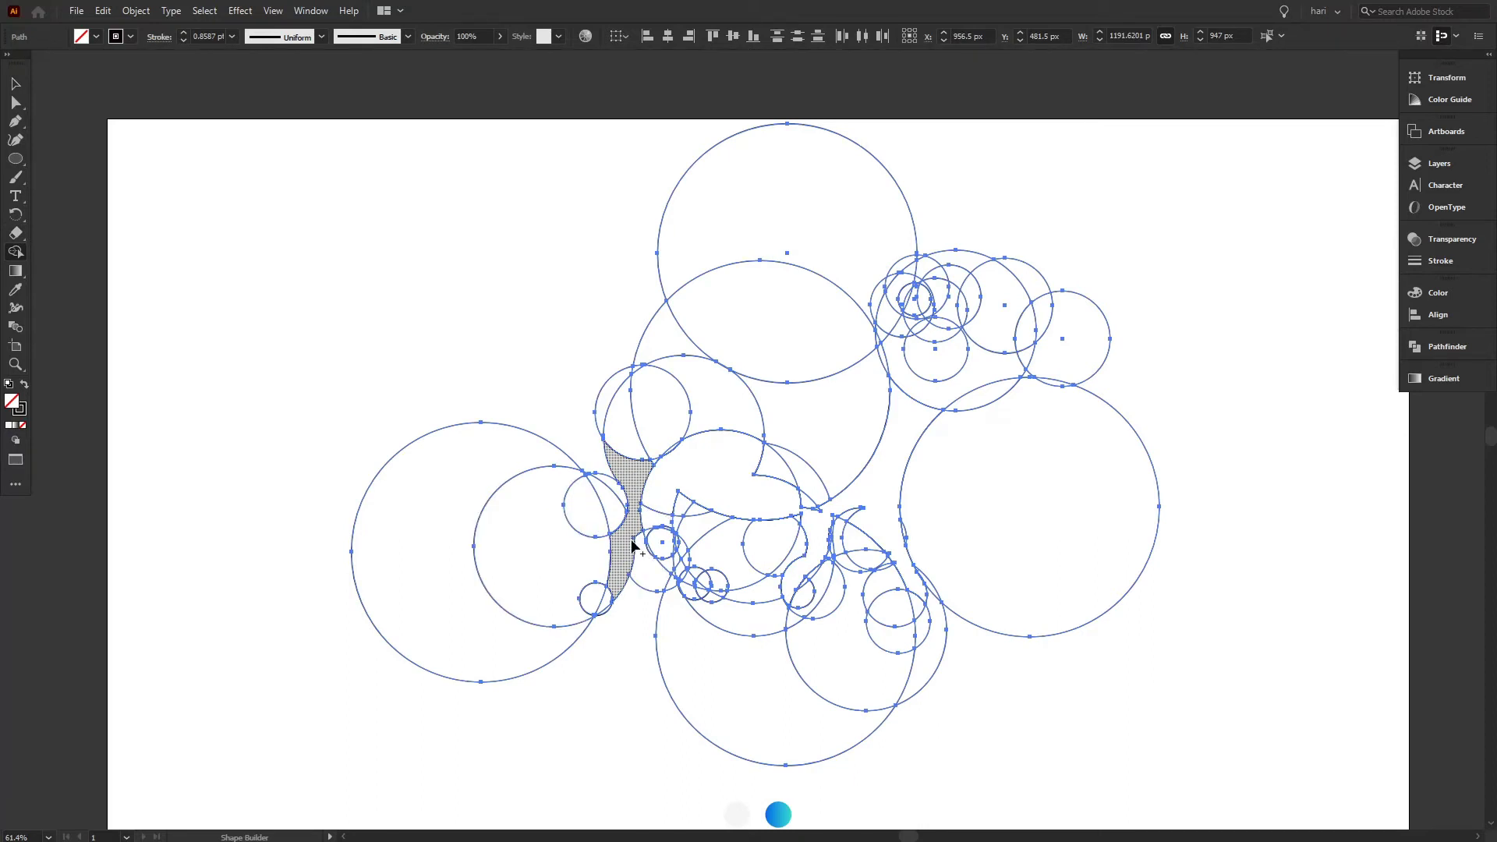
Merge the left crescent and back leg regions, then join the upper regions into the body
mouse_move(633, 529)
left_mouse_down()
mouse_move(663, 539)
mouse_move(686, 503)
mouse_move(672, 511)
left_mouse_up()
left_click_drag(669, 558, 668, 566)
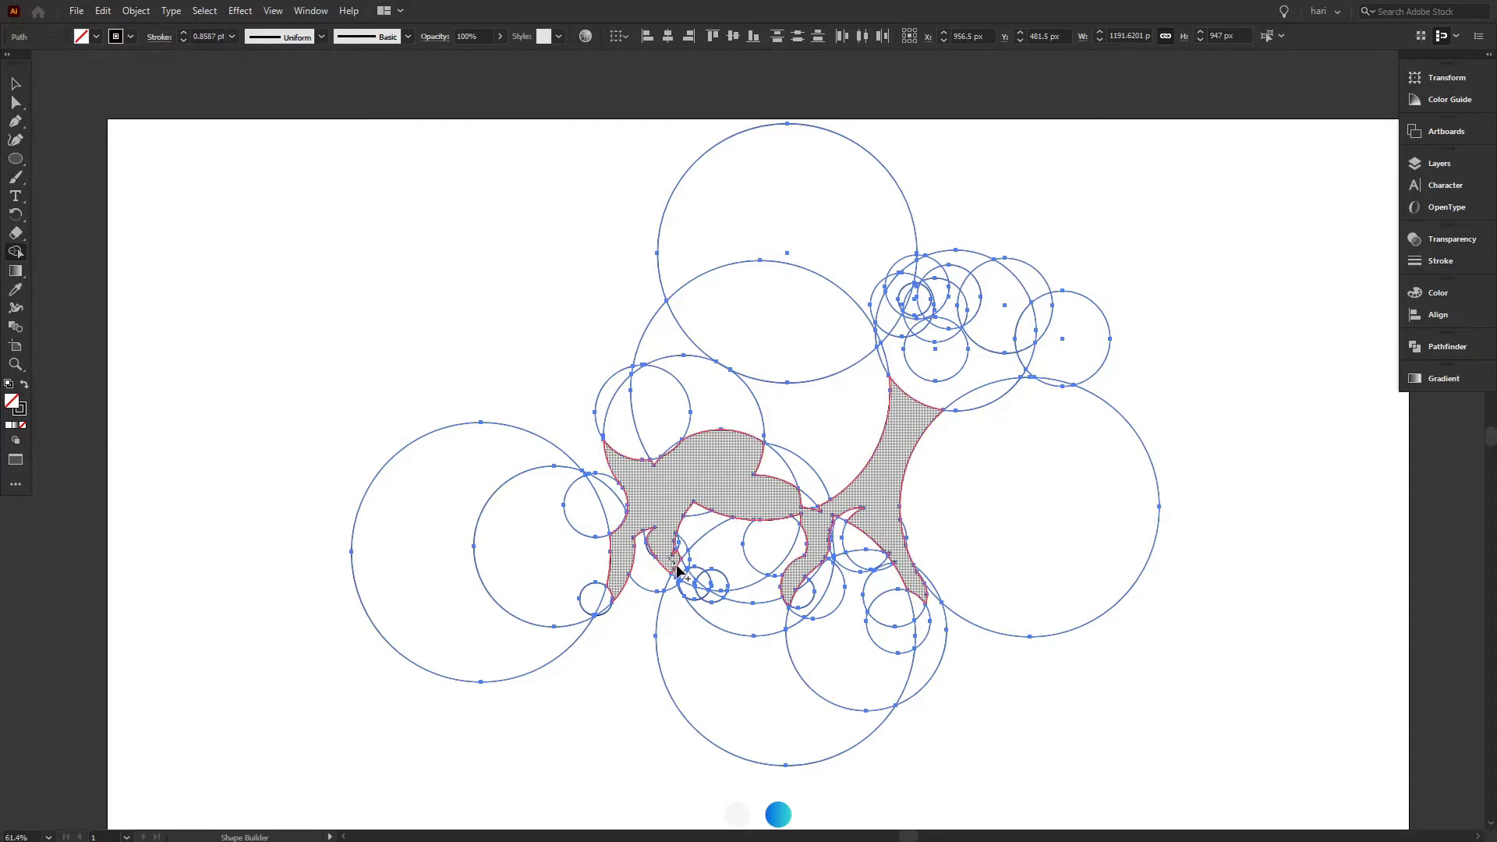
mouse_move(677, 571)
left_mouse_down()
mouse_move(686, 590)
mouse_move(668, 556)
left_mouse_up()
left_click_drag(633, 472, 821, 477)
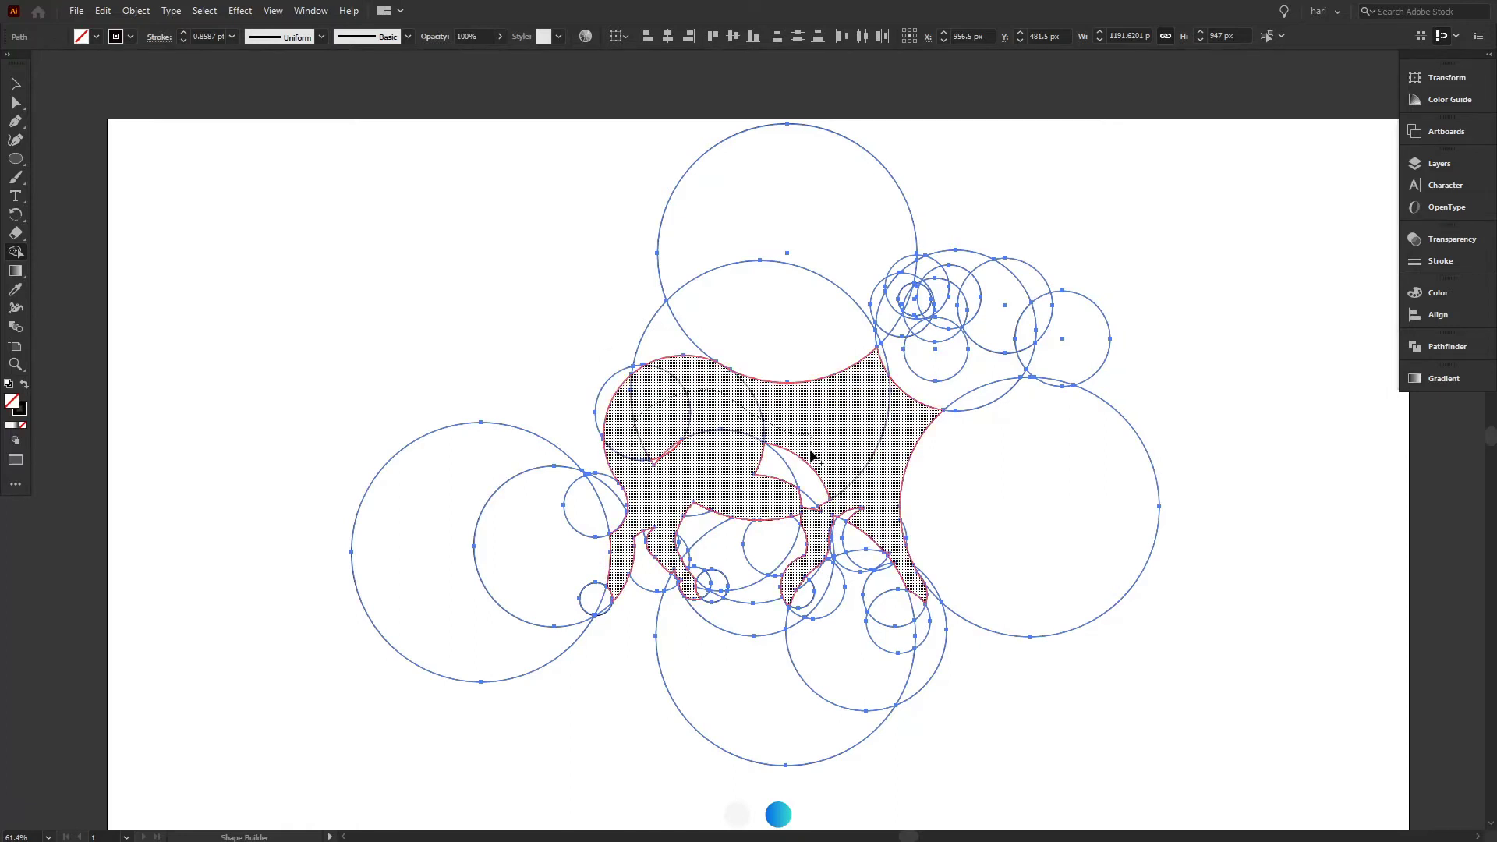
left_click_drag(655, 458, 896, 402)
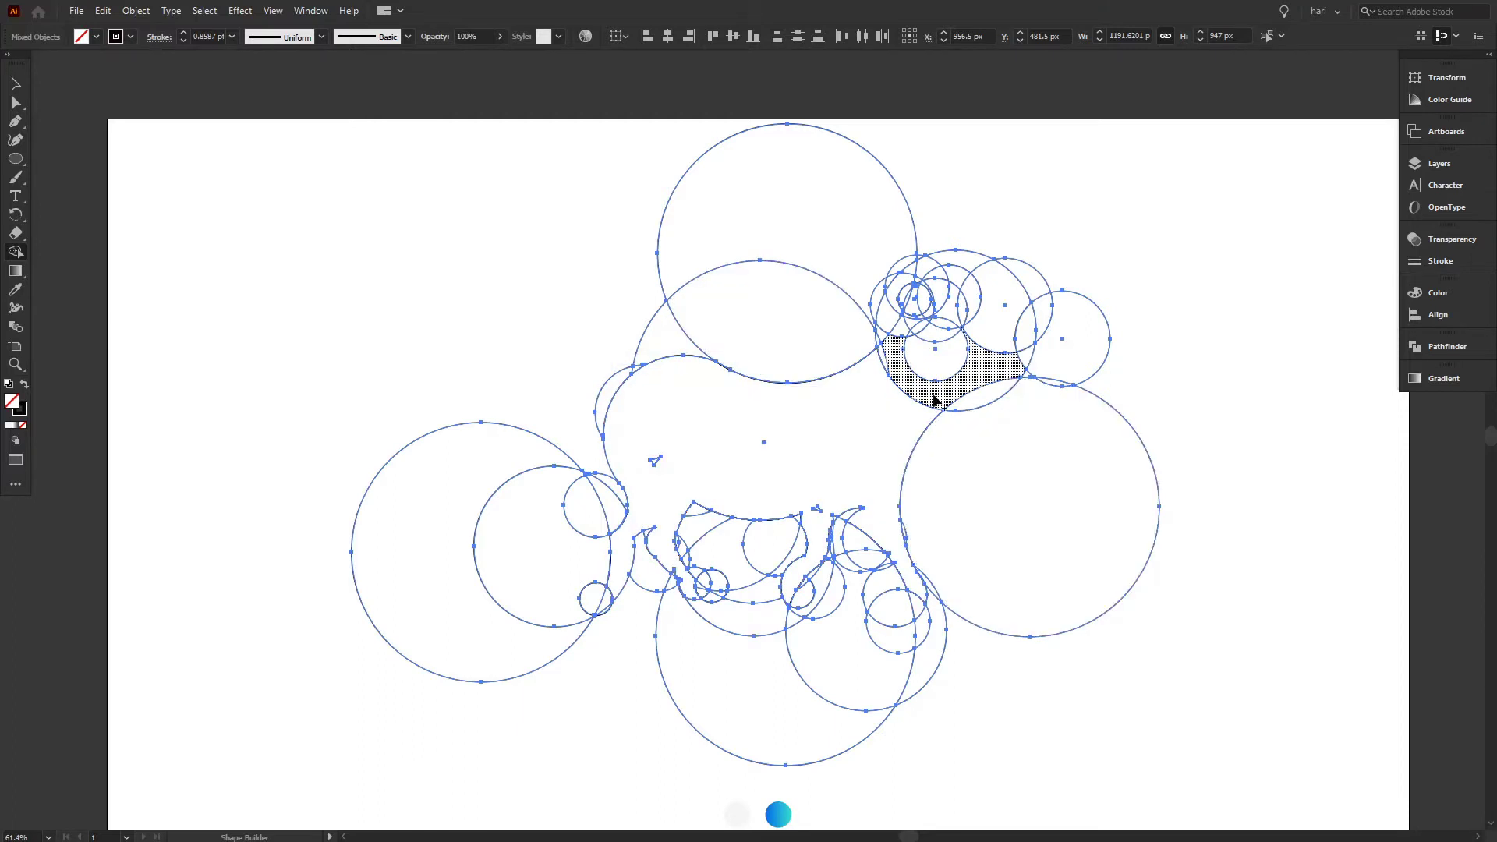
Merge the regions below the small upper-right circles into the neck shape
mouse_move(946, 377)
left_mouse_down()
mouse_move(976, 402)
mouse_move(939, 344)
left_mouse_up()
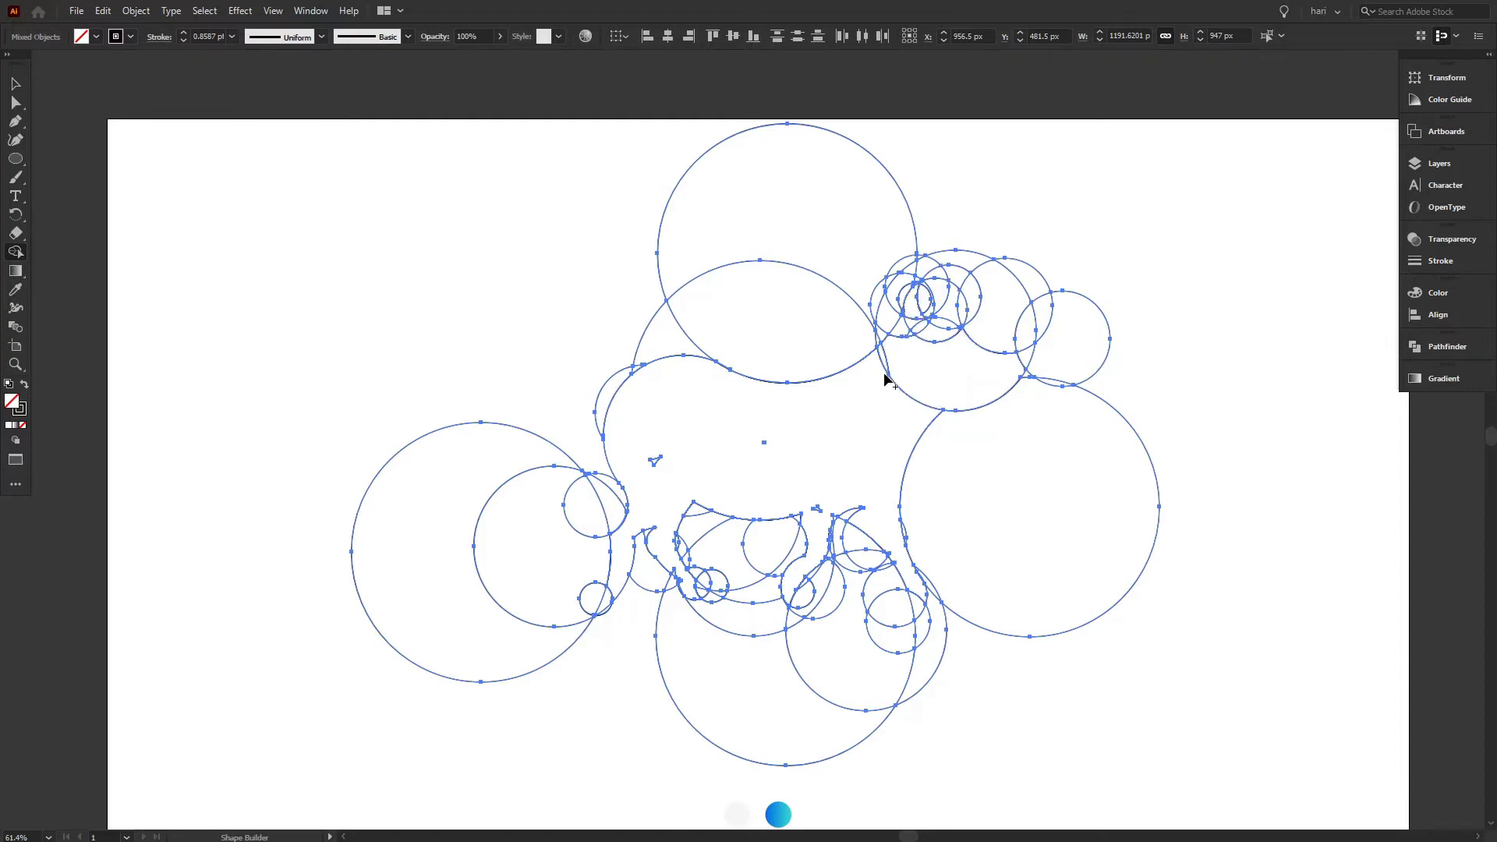
mouse_move(880, 303)
left_mouse_down()
mouse_move(894, 351)
mouse_move(919, 361)
left_mouse_up()
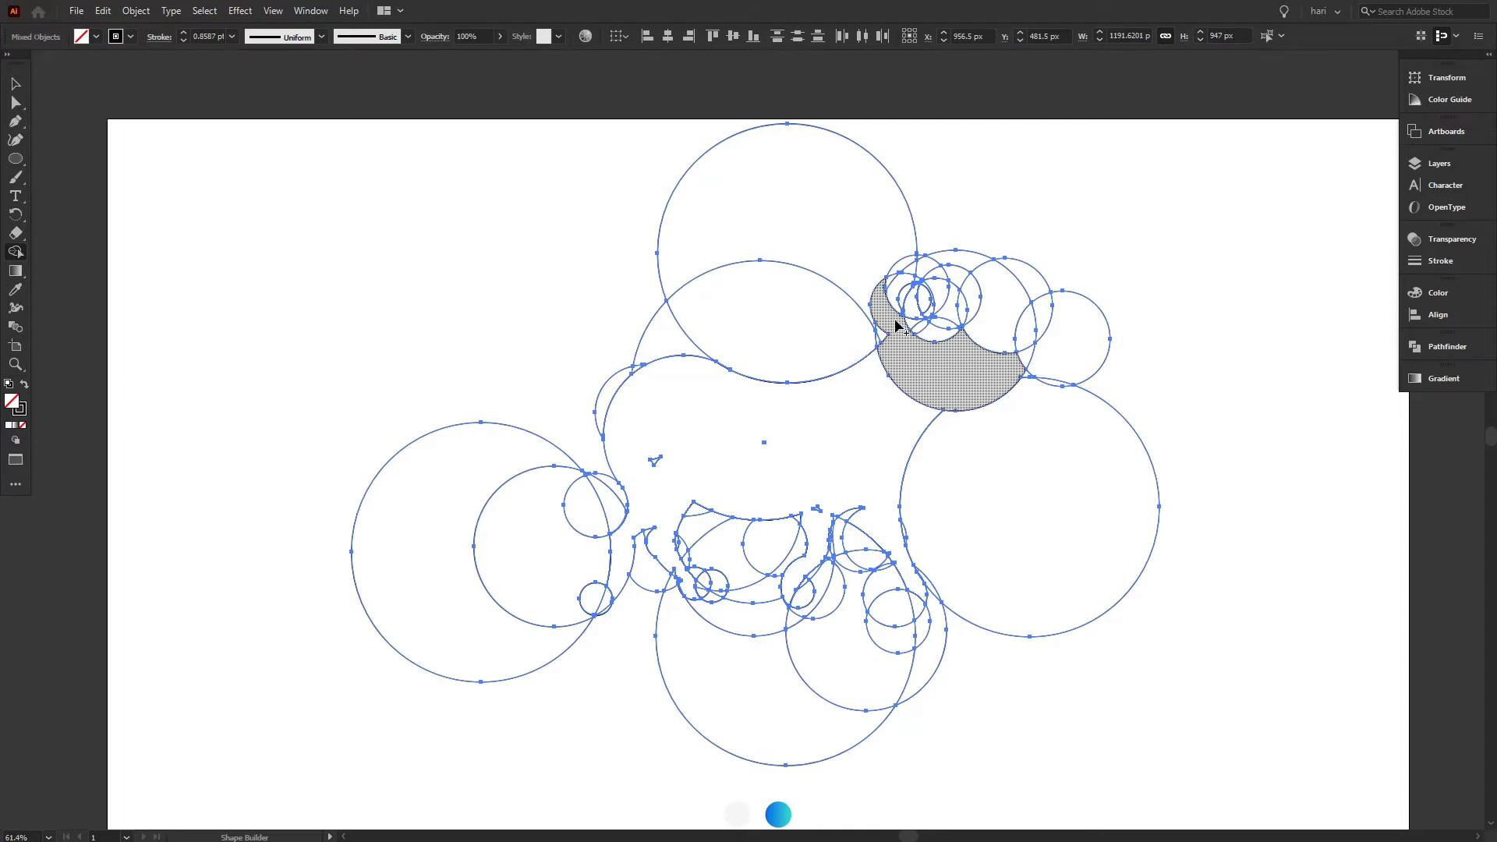
left_click_drag(920, 333, 910, 344)
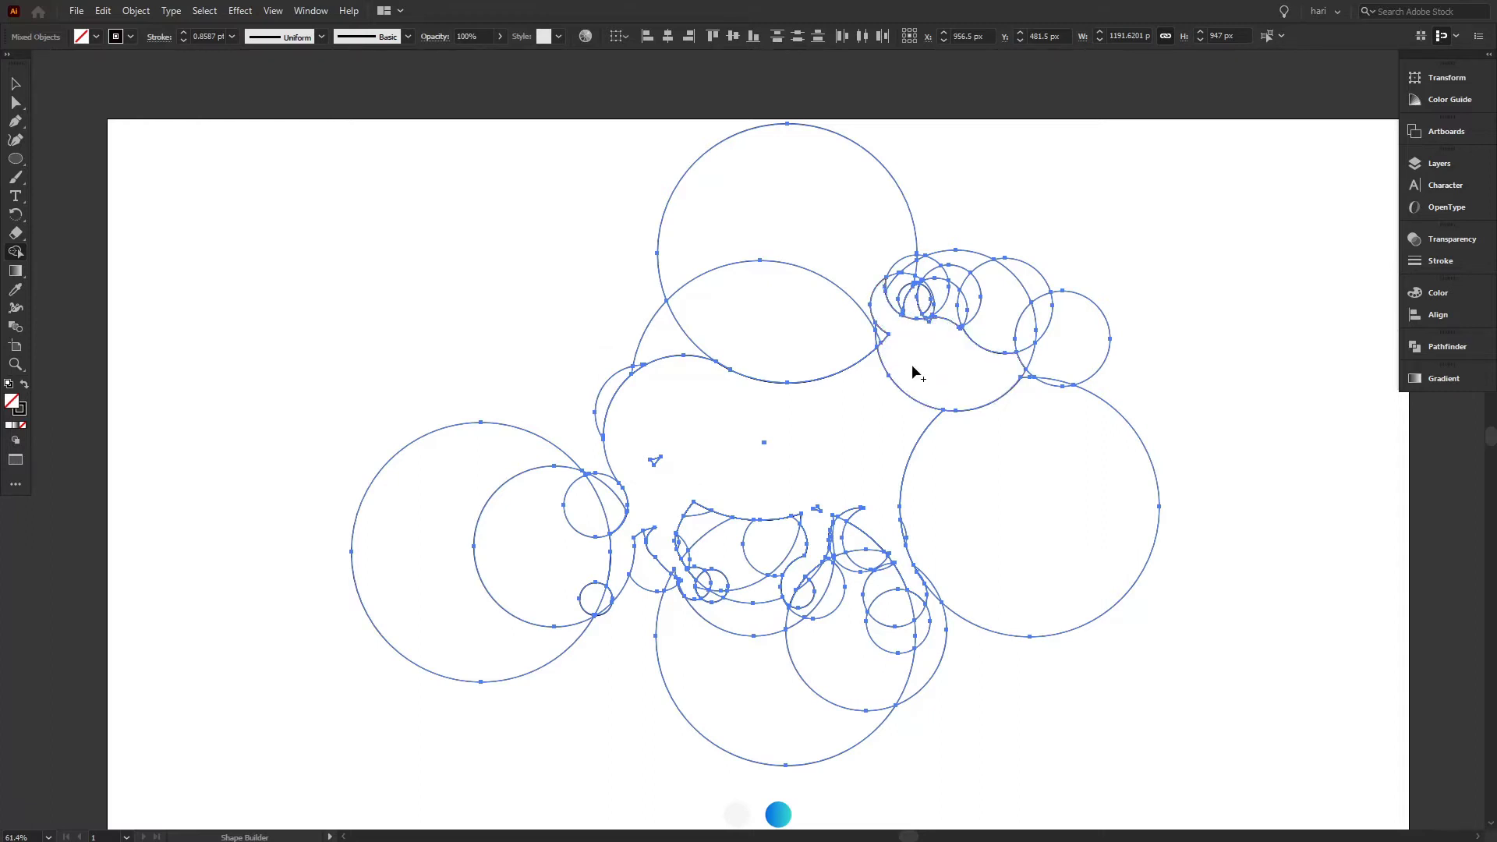
Merge the left inner circle, bottom circle, belly regions and the triangle under the middle leg
mouse_move(501, 468)
left_mouse_down()
mouse_move(545, 538)
mouse_move(616, 596)
left_mouse_up()
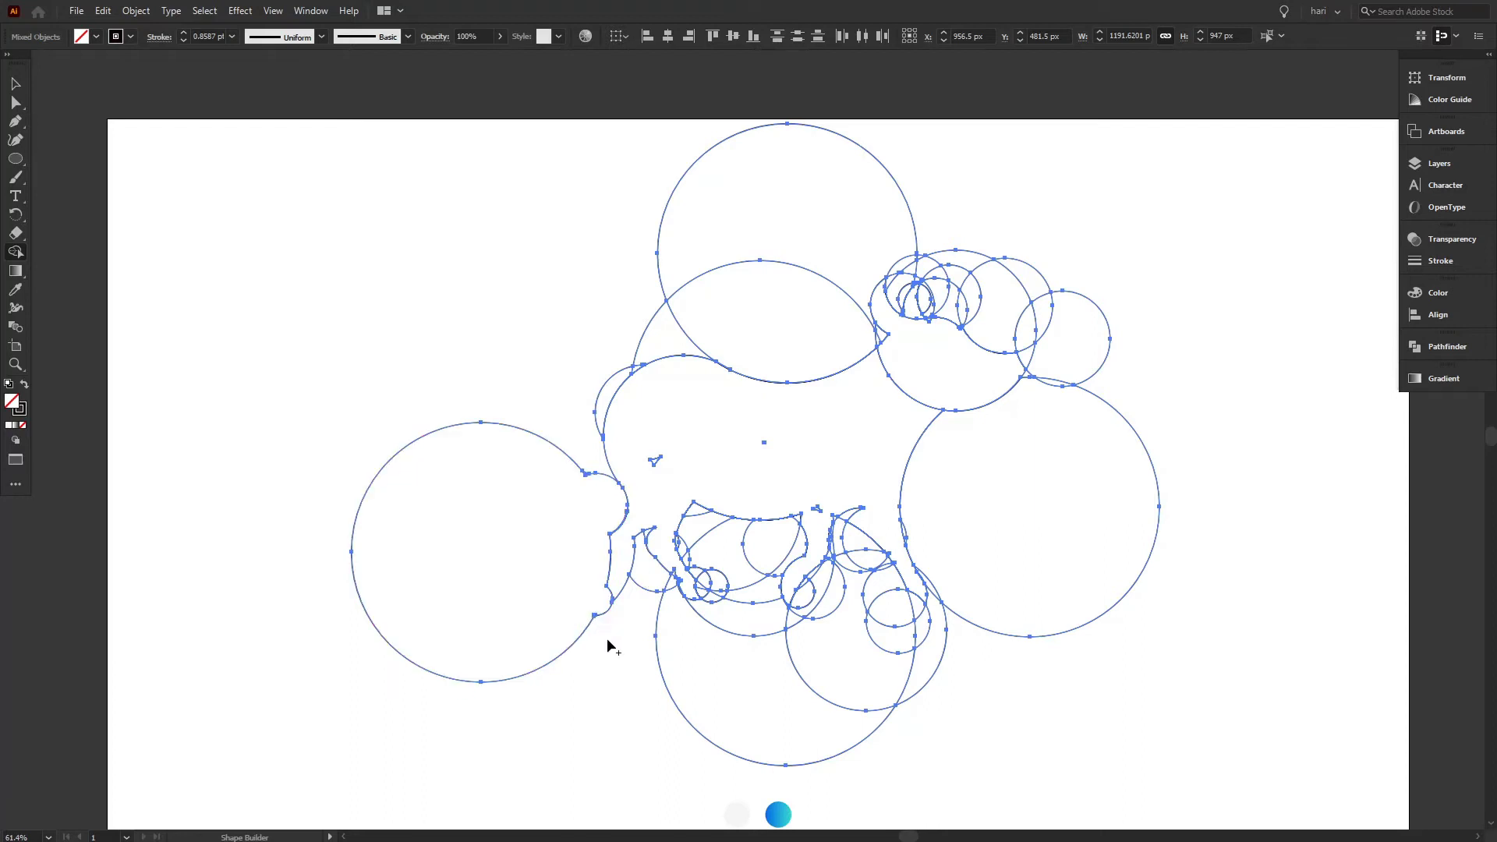
mouse_move(733, 668)
left_mouse_down()
mouse_move(914, 619)
mouse_move(828, 586)
mouse_move(863, 554)
mouse_move(842, 569)
mouse_move(836, 555)
left_mouse_up()
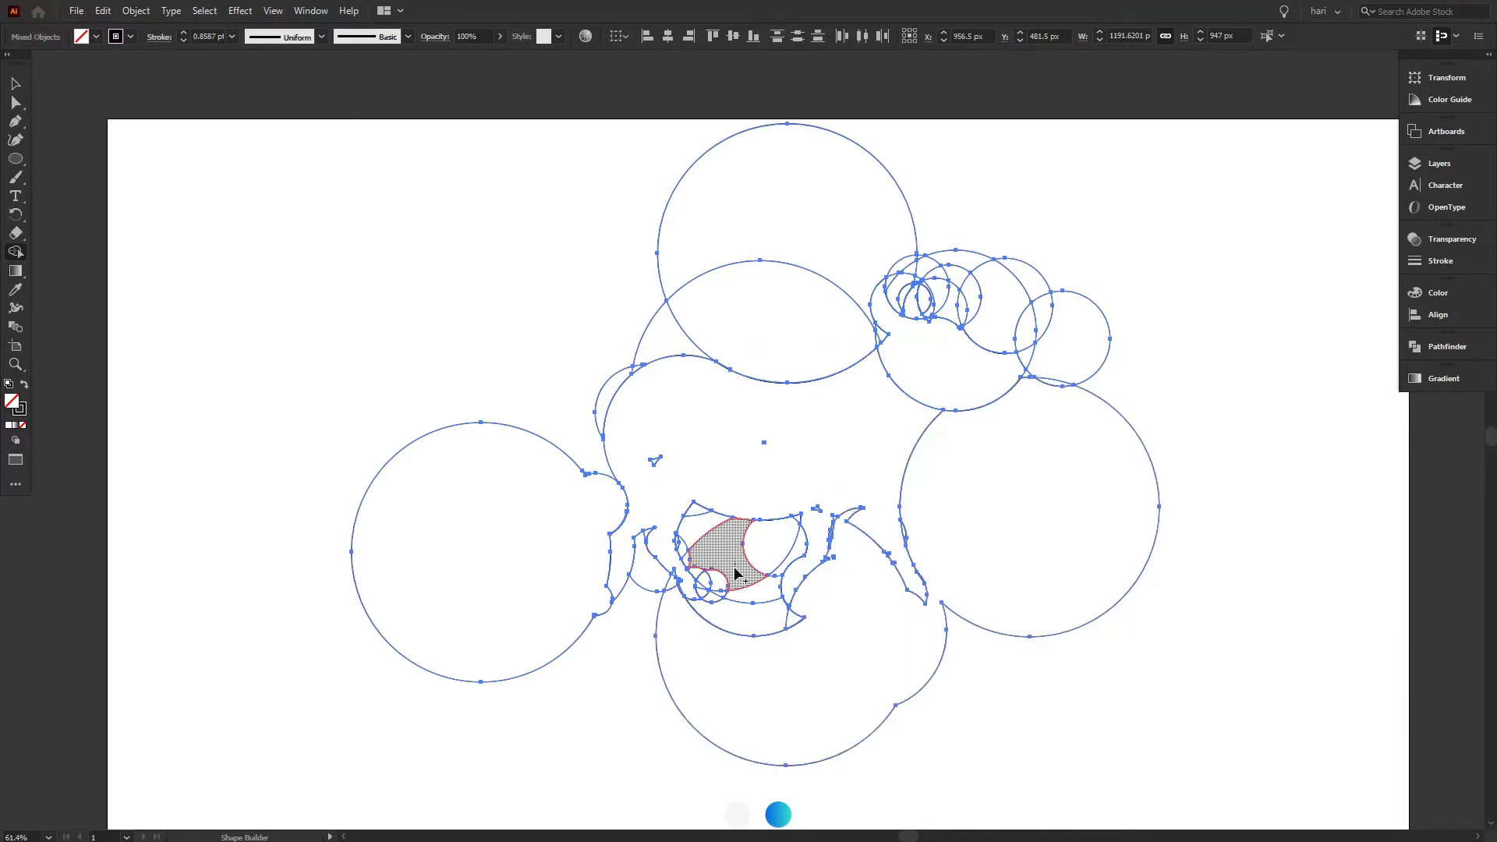
mouse_move(725, 568)
left_mouse_down()
mouse_move(704, 593)
mouse_move(793, 531)
left_mouse_up()
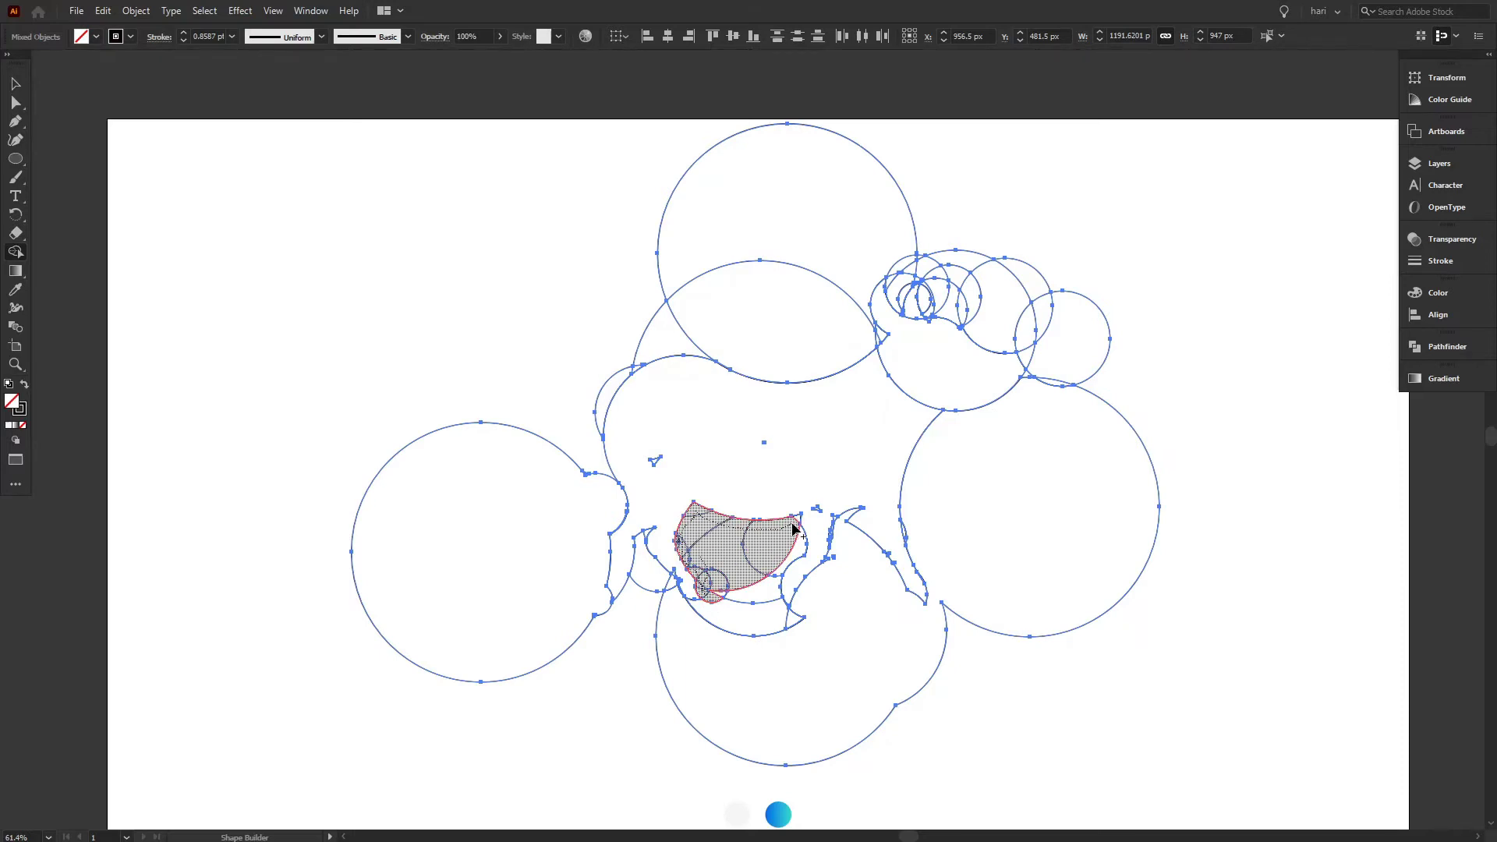
mouse_move(797, 546)
left_mouse_down()
mouse_move(696, 619)
mouse_move(668, 620)
left_mouse_up()
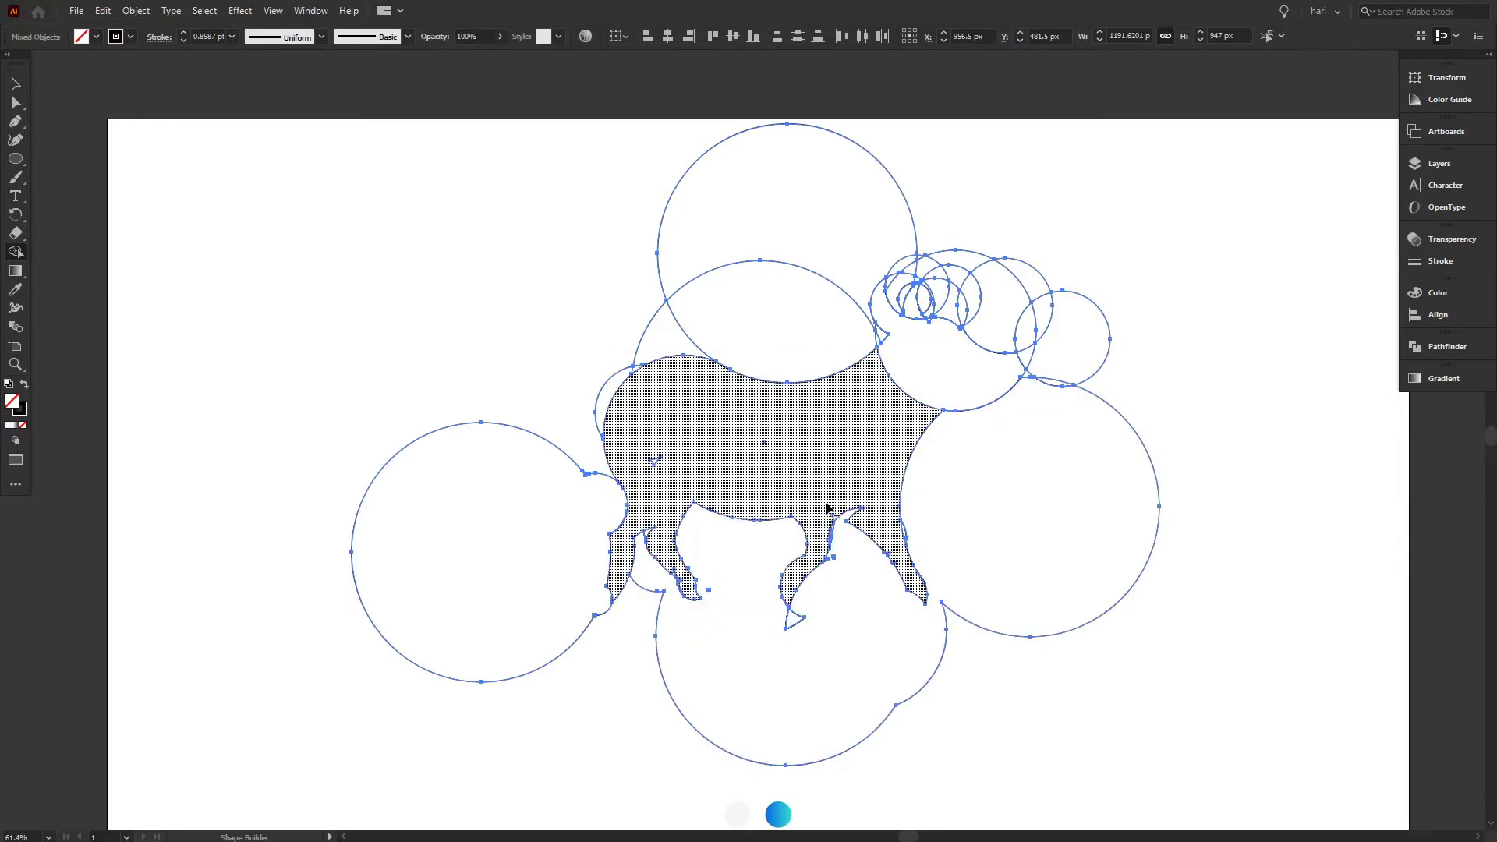
left_click_drag(797, 614, 685, 702)
Merge the small right circle, the head regions and the top circle into larger shapes
left_click_drag(546, 313, 683, 342)
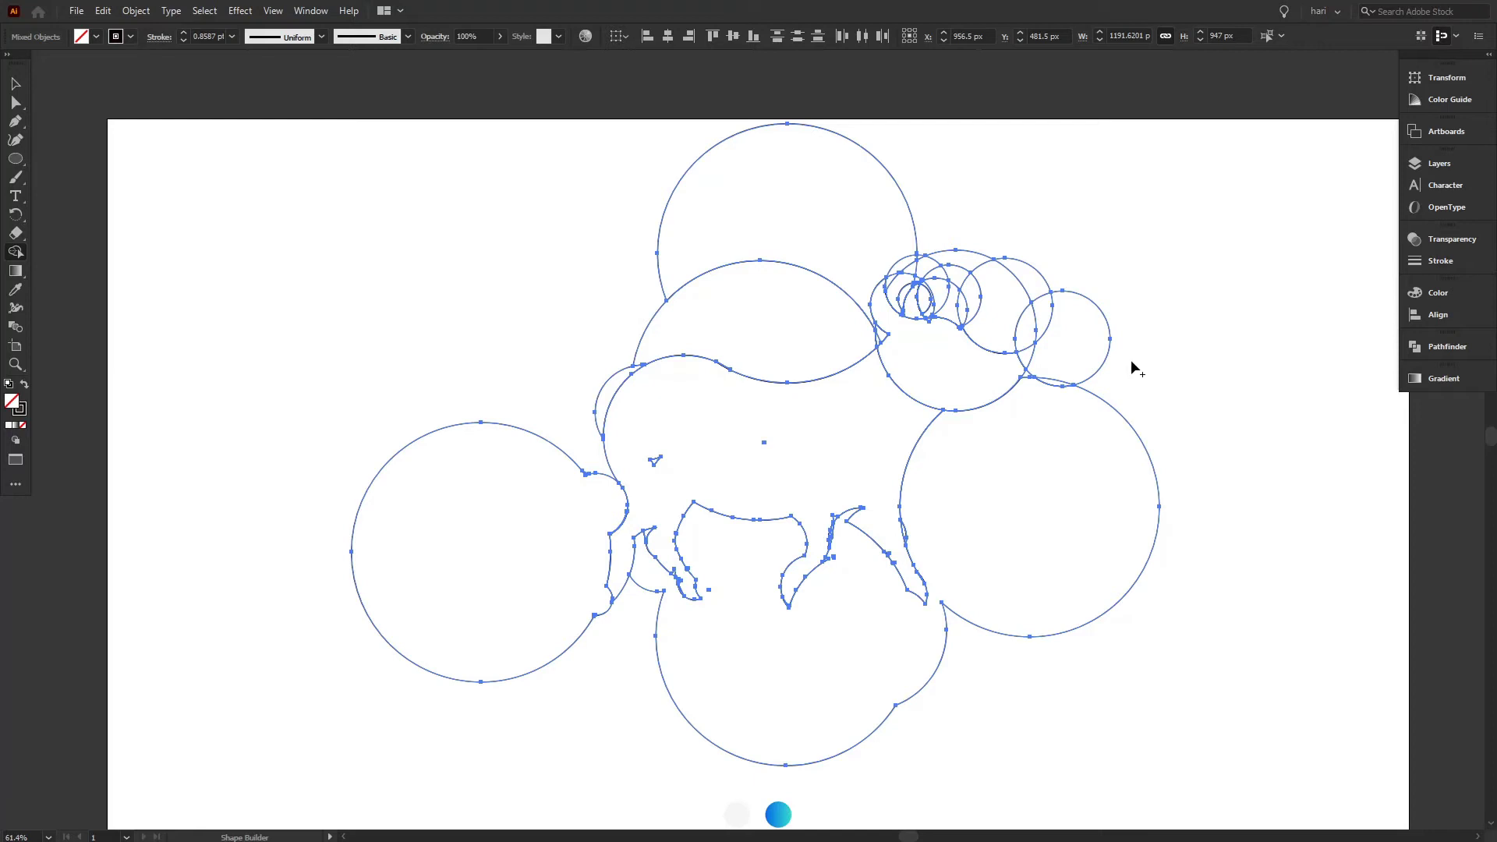
left_click_drag(1054, 367, 1072, 367)
mouse_move(998, 244)
left_mouse_down()
mouse_move(942, 306)
mouse_move(963, 237)
mouse_move(895, 294)
mouse_move(909, 294)
left_mouse_up()
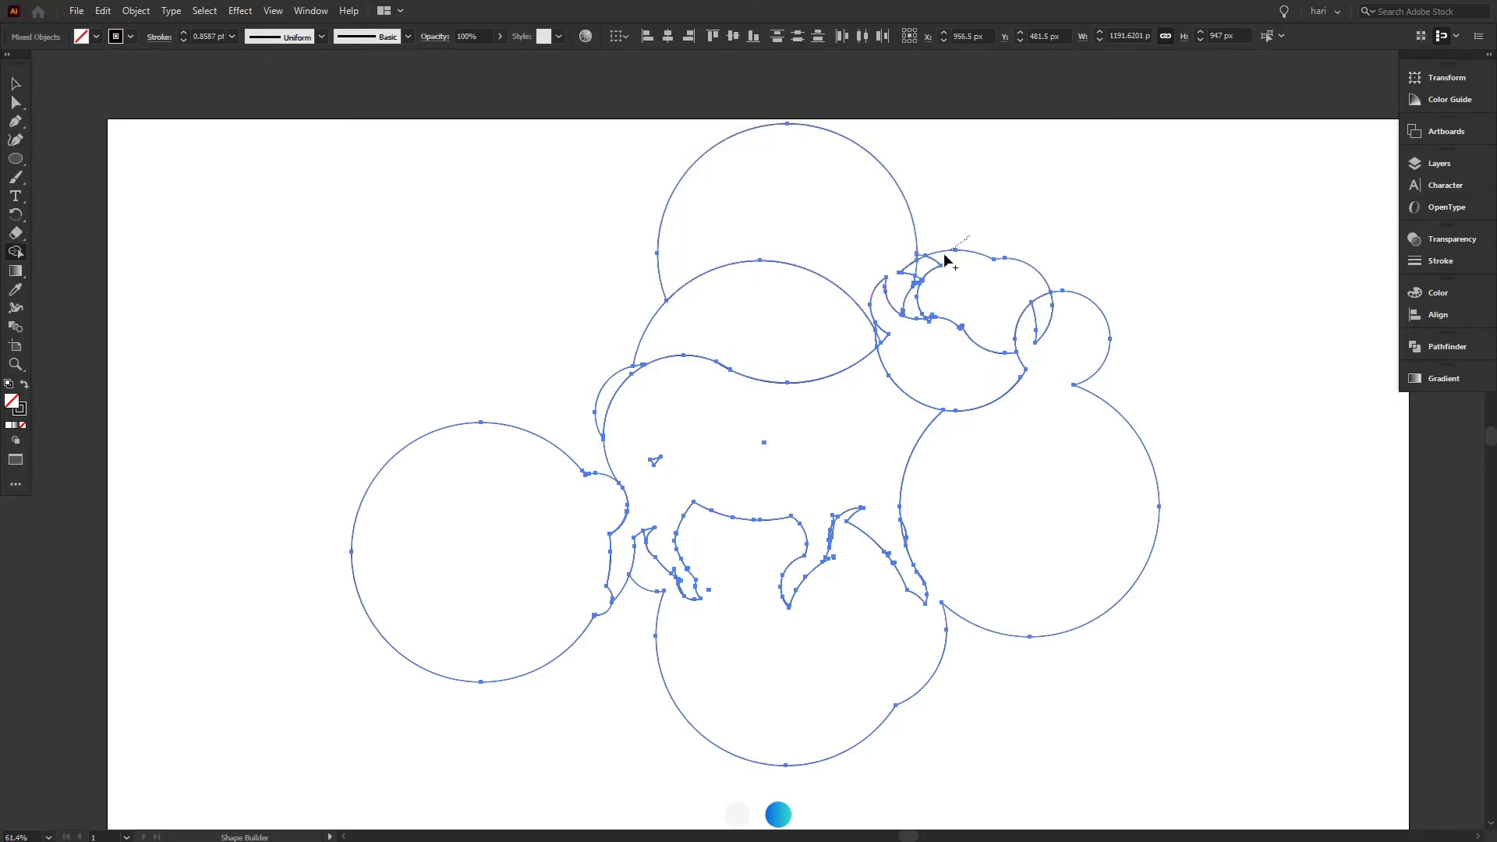
left_click_drag(873, 187, 848, 299)
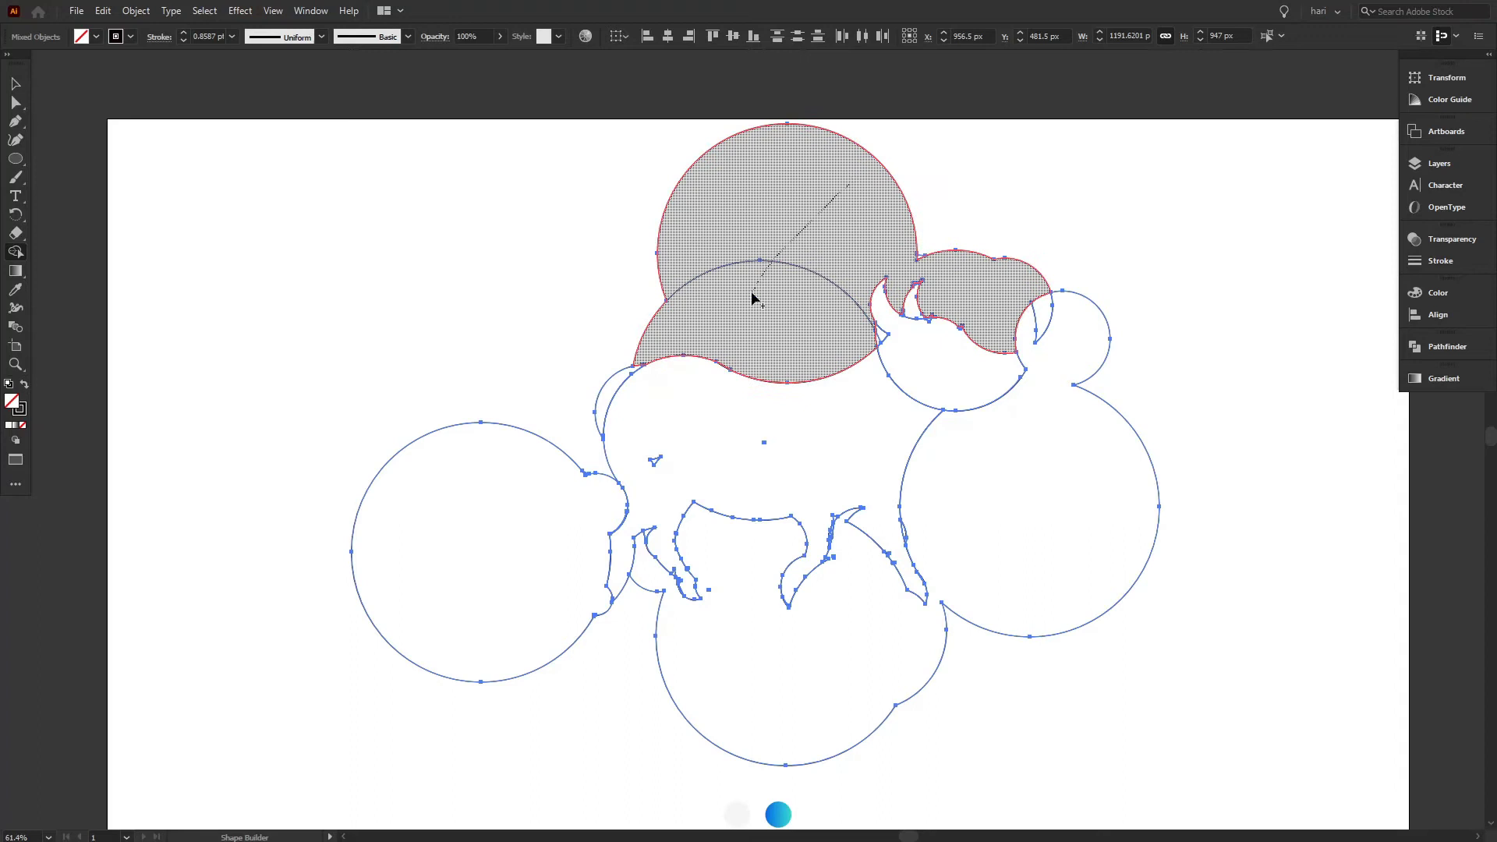
Delete the leftover left, top, head and body circle regions, the right ear and stray points
left_click(421, 535, "alt")
left_click(686, 226, "alt")
left_click(1108, 545, "alt")
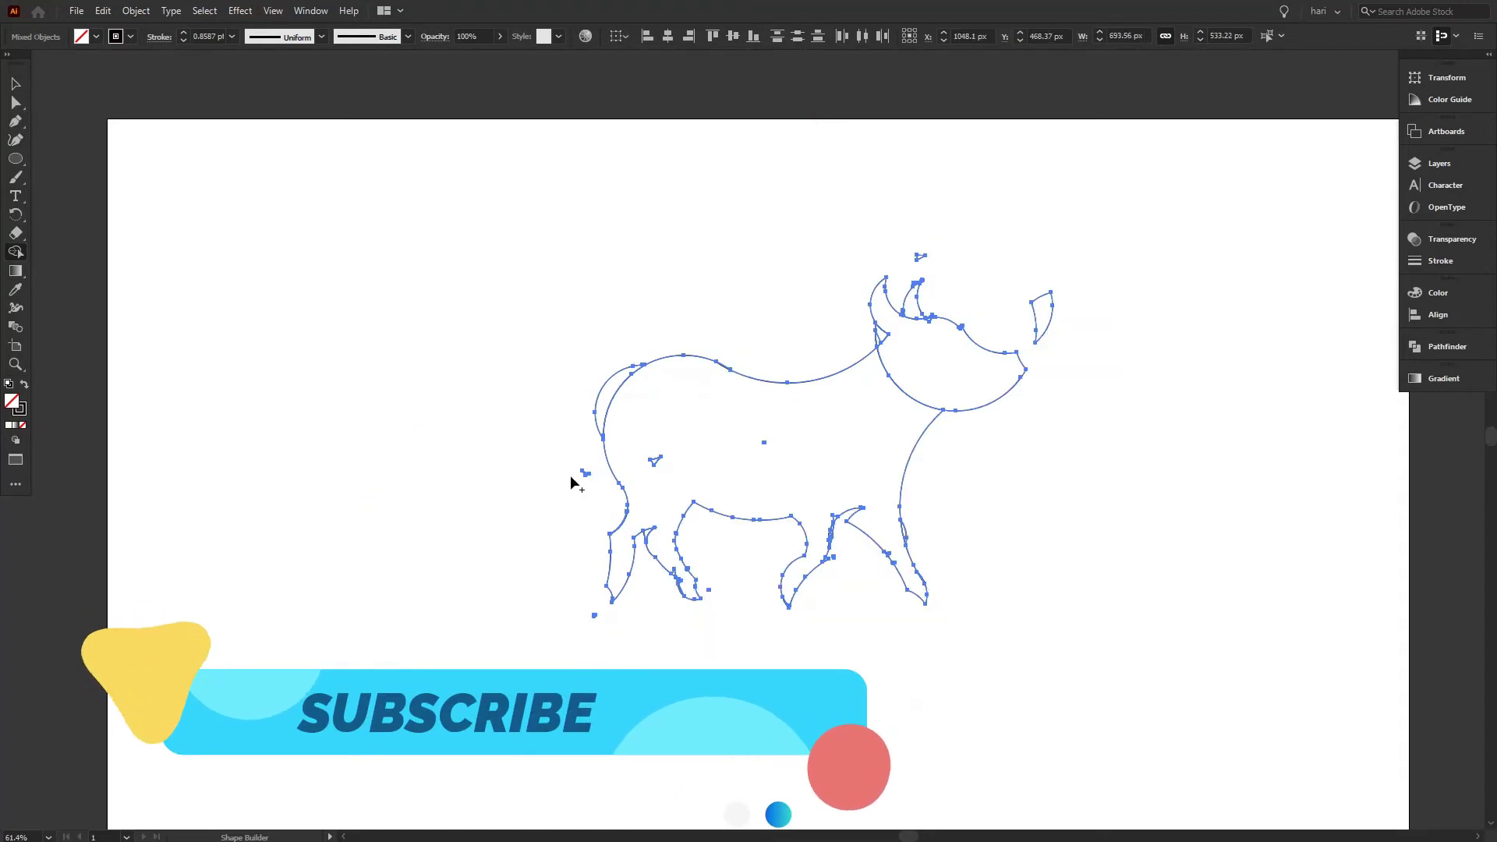
left_click(592, 617, "alt")
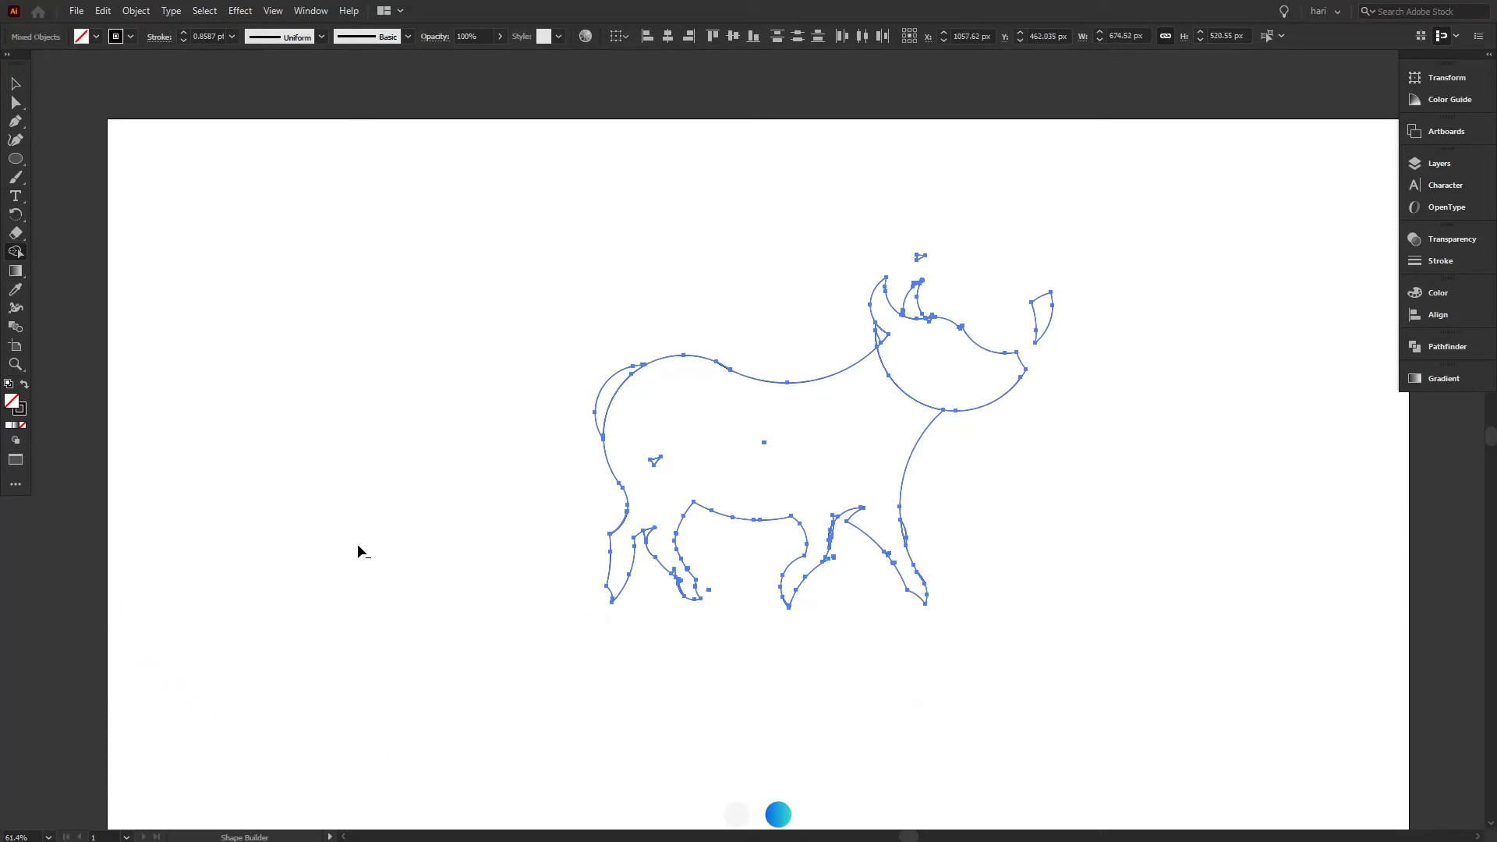
left_click(1041, 320, "alt")
left_click(918, 256, "alt")
Remove the leg-tip sliver and side triangles, merging the lens region into the main shape
left_click(643, 615, "ctrl")
mouse_move(624, 581)
left_mouse_down()
mouse_move(948, 498)
mouse_move(752, 602)
mouse_move(690, 528)
left_mouse_up()
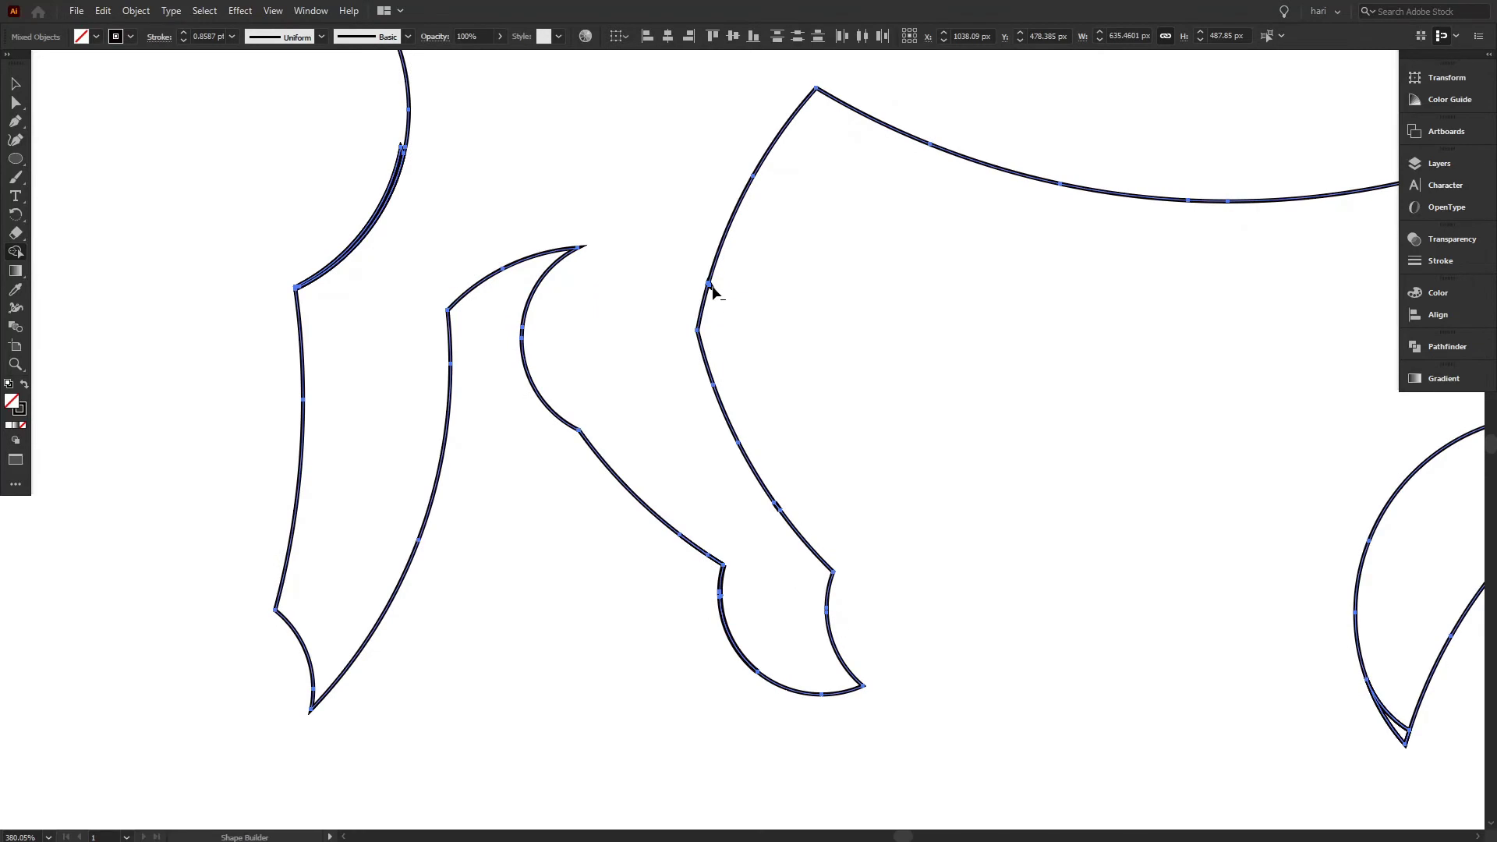
scroll(878, 376, "up", 4)
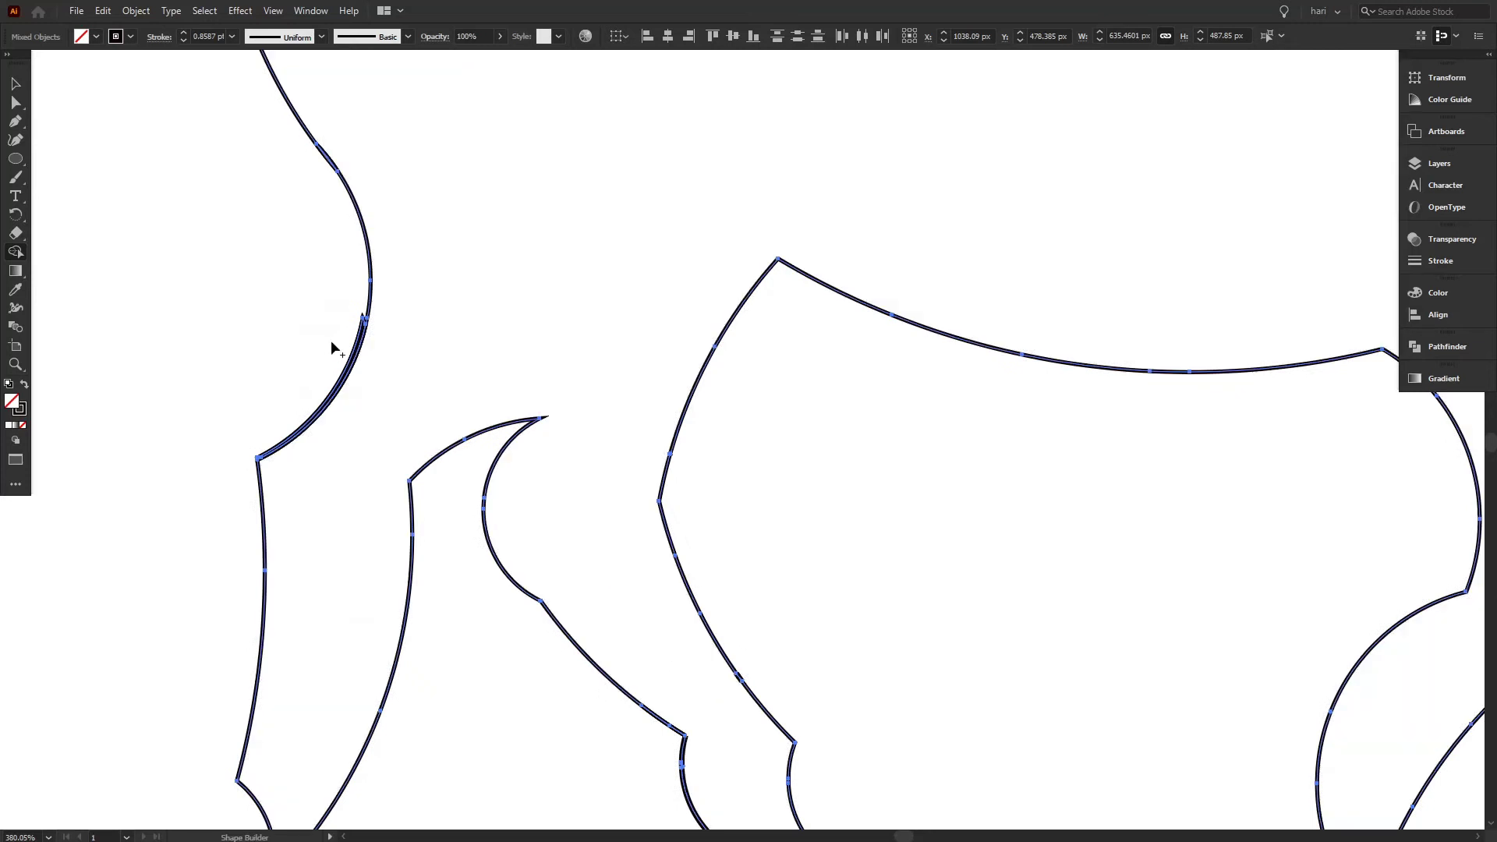
mouse_move(830, 366)
left_mouse_down()
mouse_move(725, 478)
mouse_move(434, 341)
mouse_move(618, 622)
left_mouse_up()
left_click(617, 668, "alt")
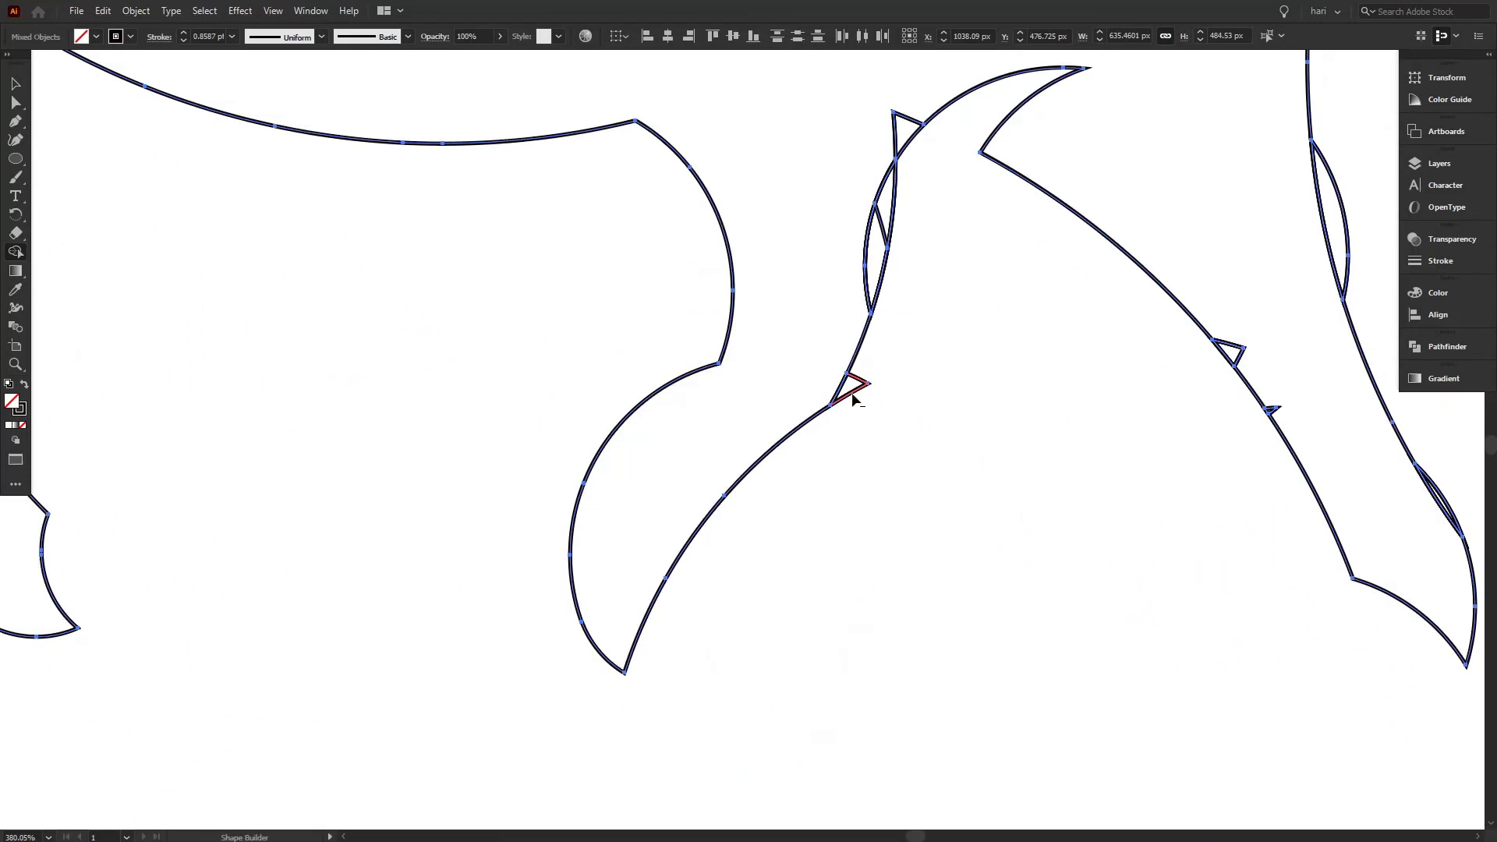
left_click(855, 387, "alt")
left_click_drag(872, 293, 908, 152)
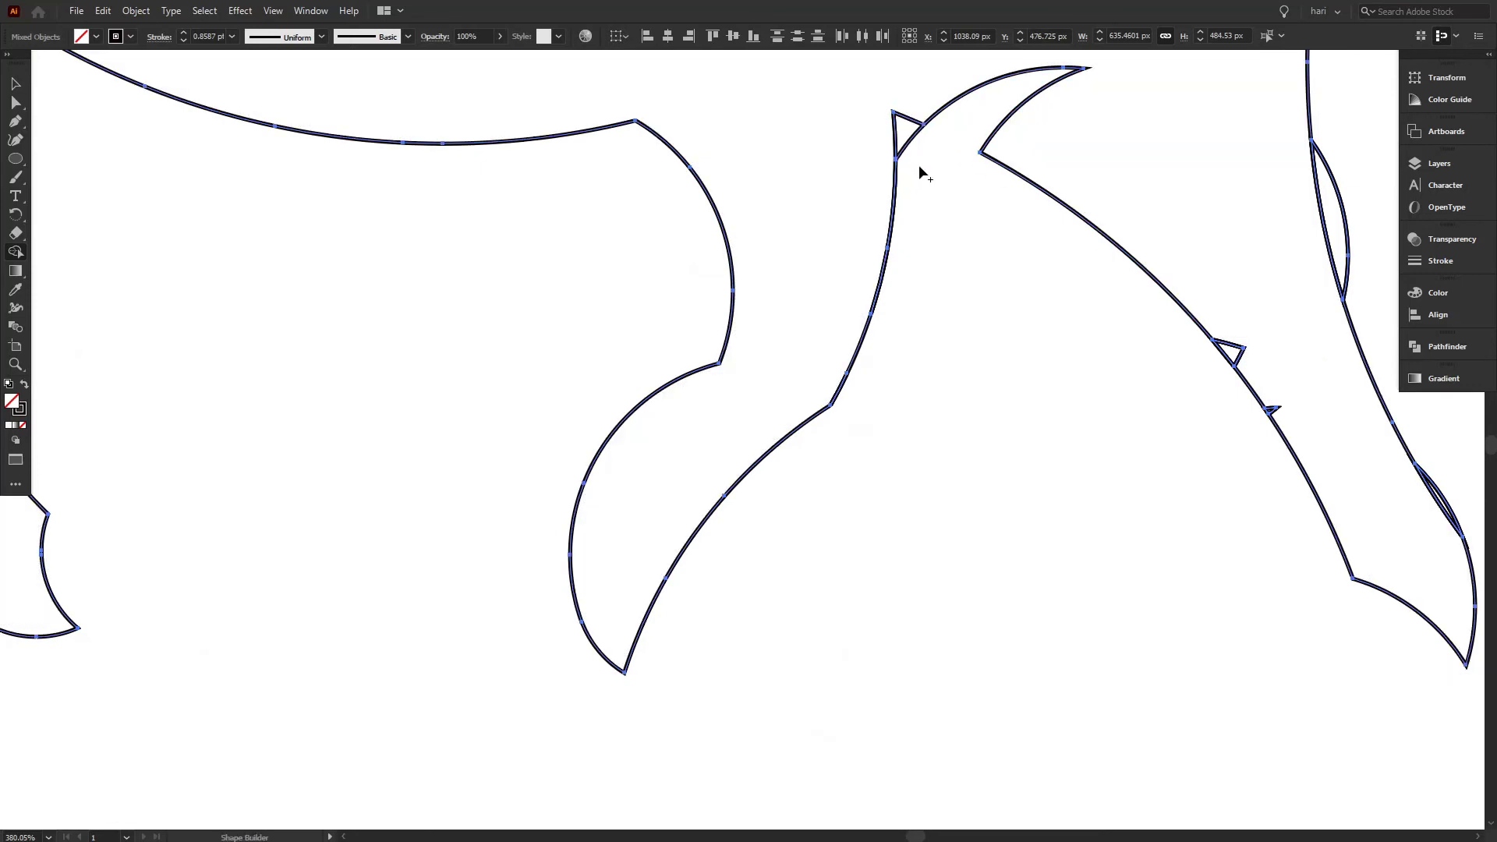
left_click(904, 132, "alt")
Remove the triangle sliver on the diagonal edge and two thin slivers on the right shape
left_click_drag(1016, 304, 503, 335)
left_click(726, 384, "alt")
left_click(925, 533, "alt")
left_click(827, 257, "alt")
mouse_move(959, 307)
left_mouse_down()
mouse_move(919, 481)
mouse_move(875, 507)
mouse_move(1050, 574)
mouse_move(897, 668)
mouse_move(939, 727)
left_mouse_up()
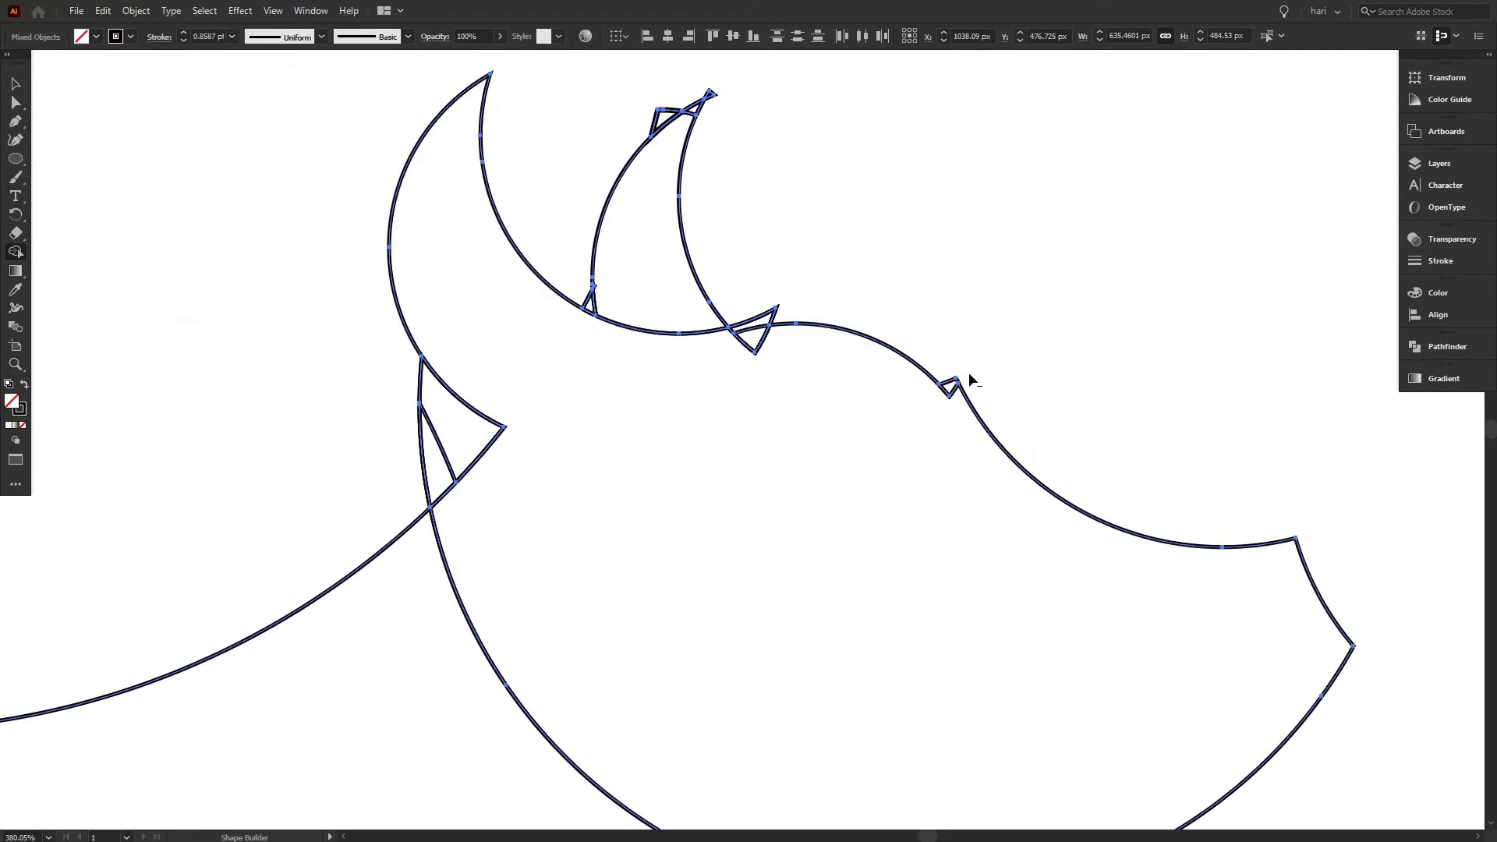
Delete the small triangle notches on the curve, near the horn, at the horn tip and neck
left_click(951, 382, "alt")
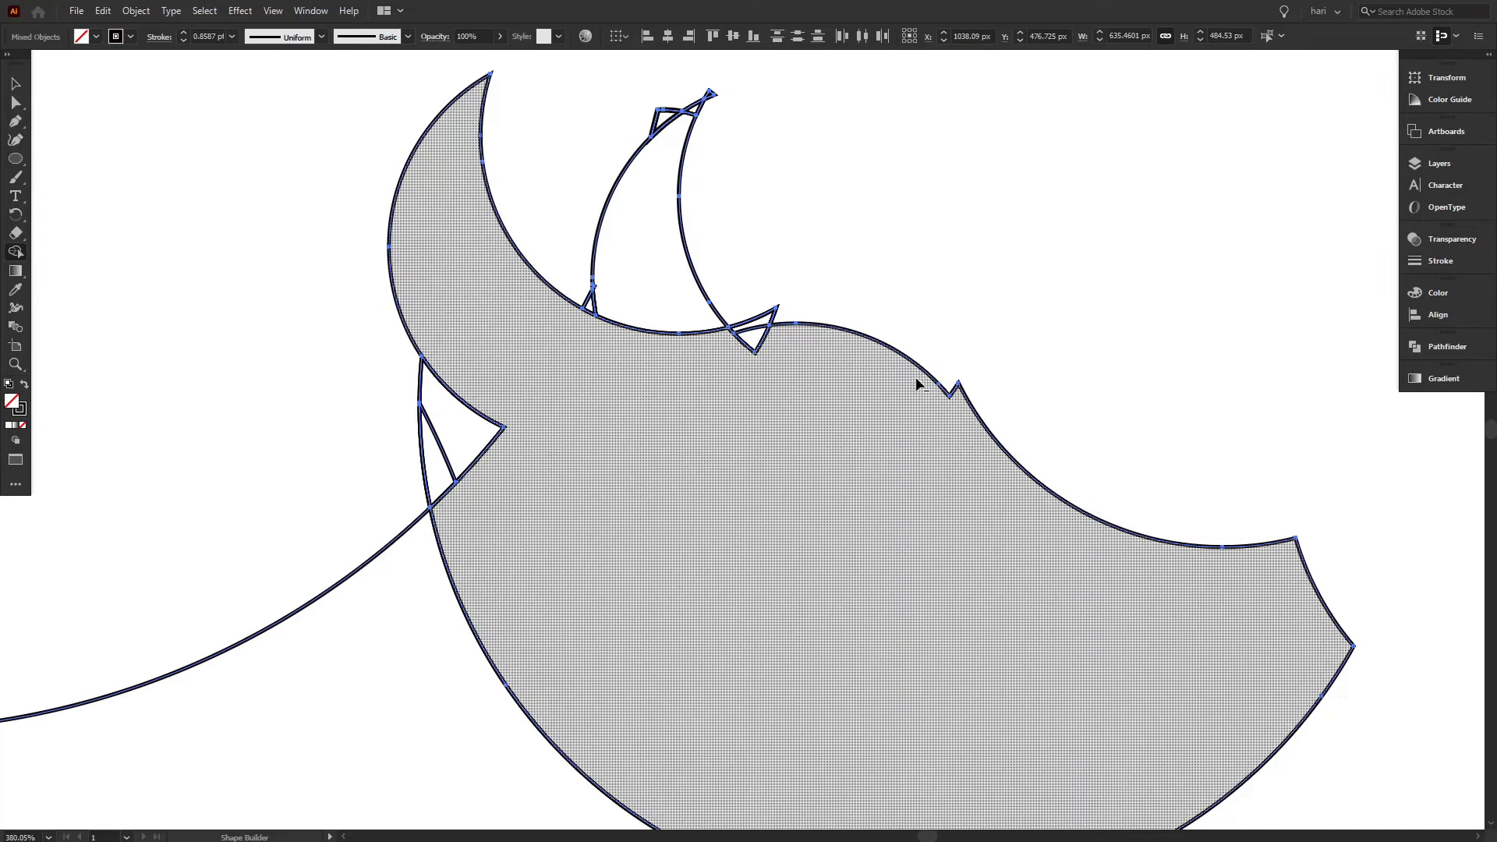
left_click(753, 331, "alt")
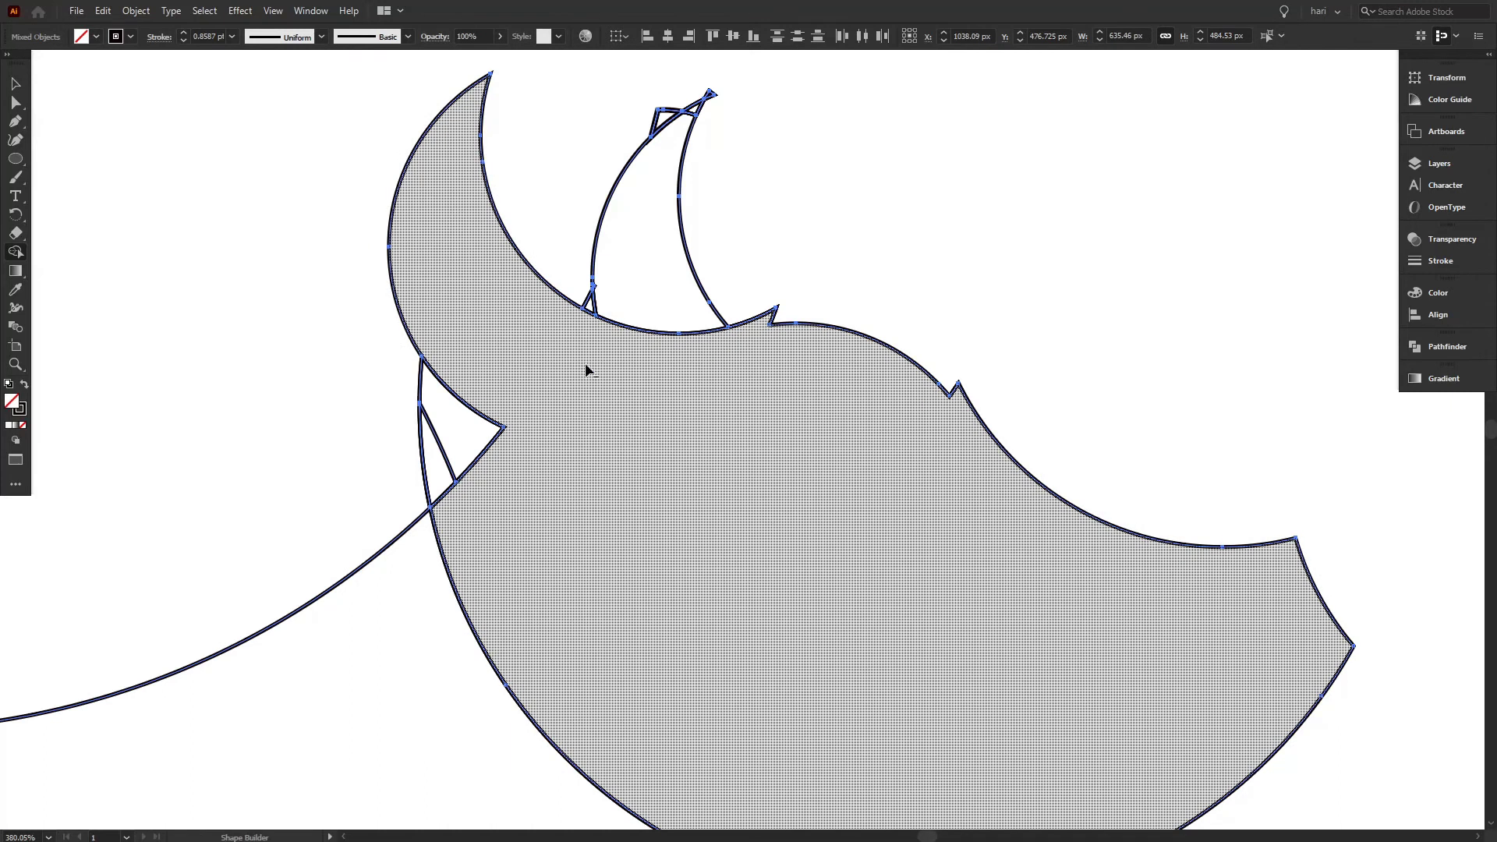
left_click(659, 118, "alt")
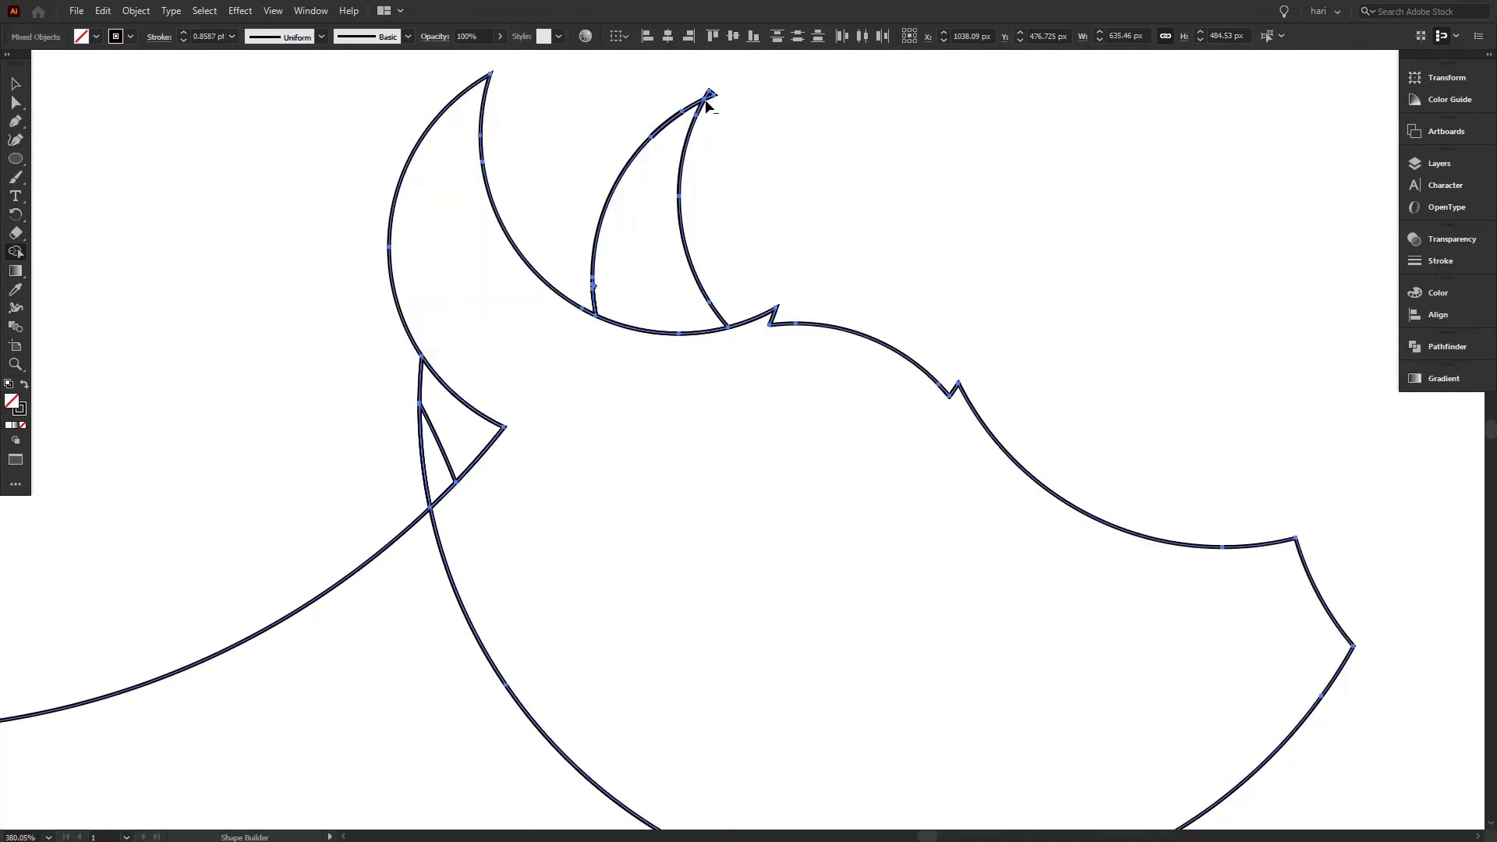
left_click(427, 437, "alt")
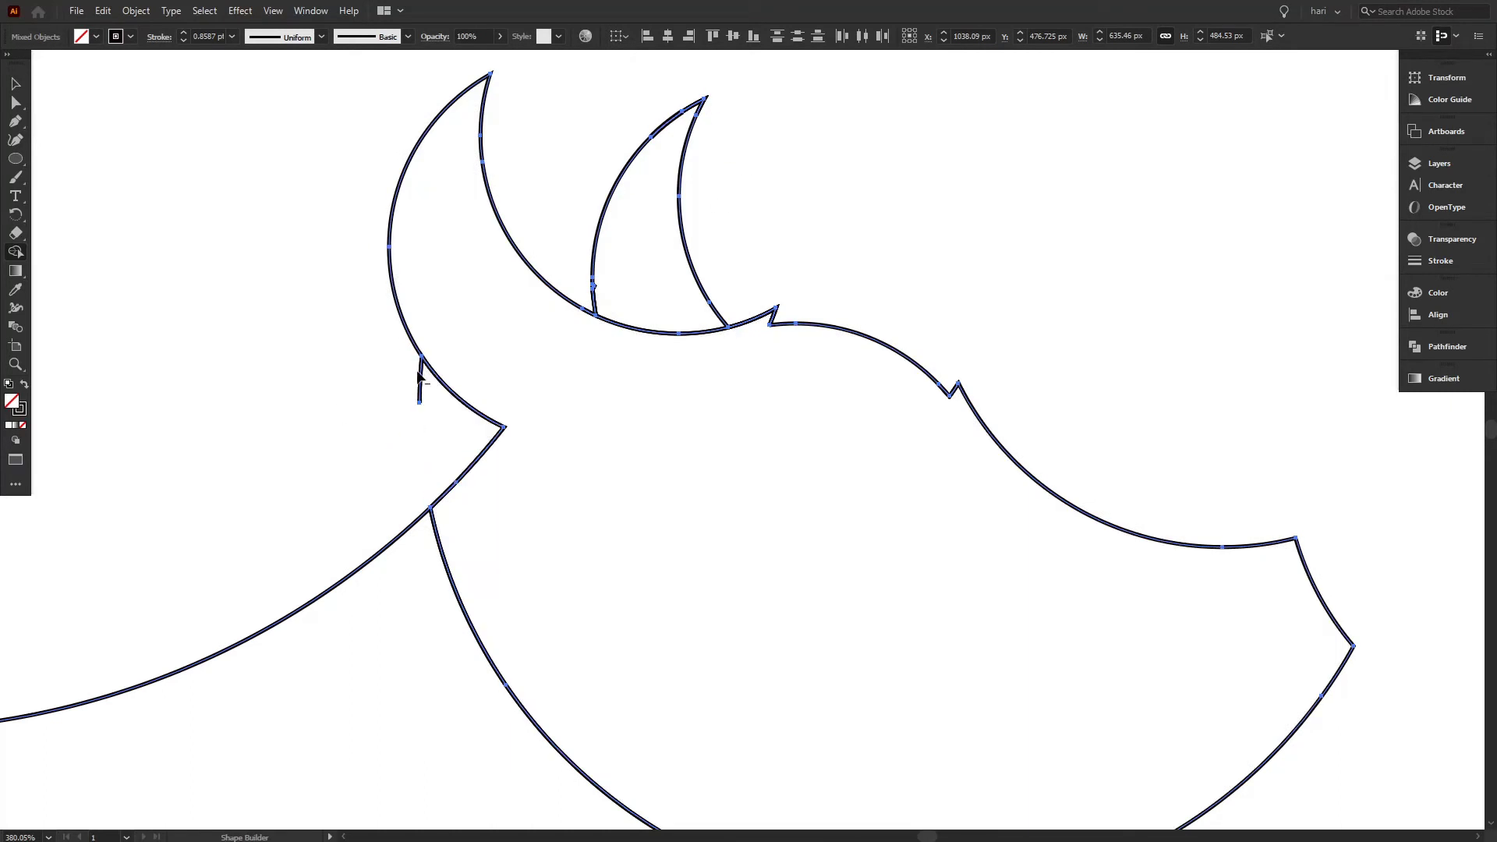
key("l")
Draw a 78 px circle over the horns and move it down onto the inner horn
left_click_drag(539, 118, 697, 271)
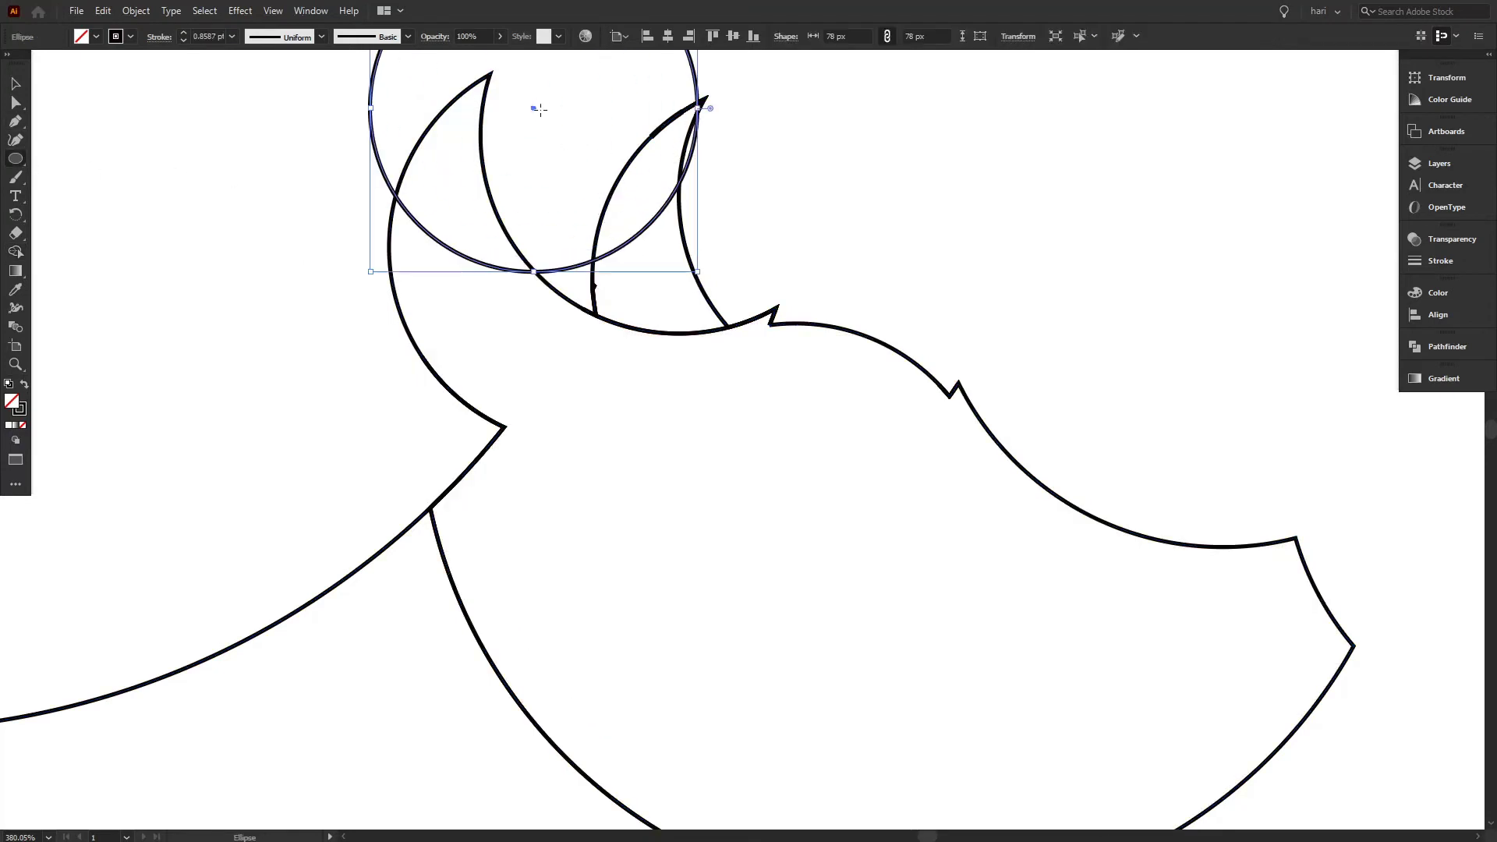
left_click(16, 83)
left_click_drag(533, 108, 677, 161)
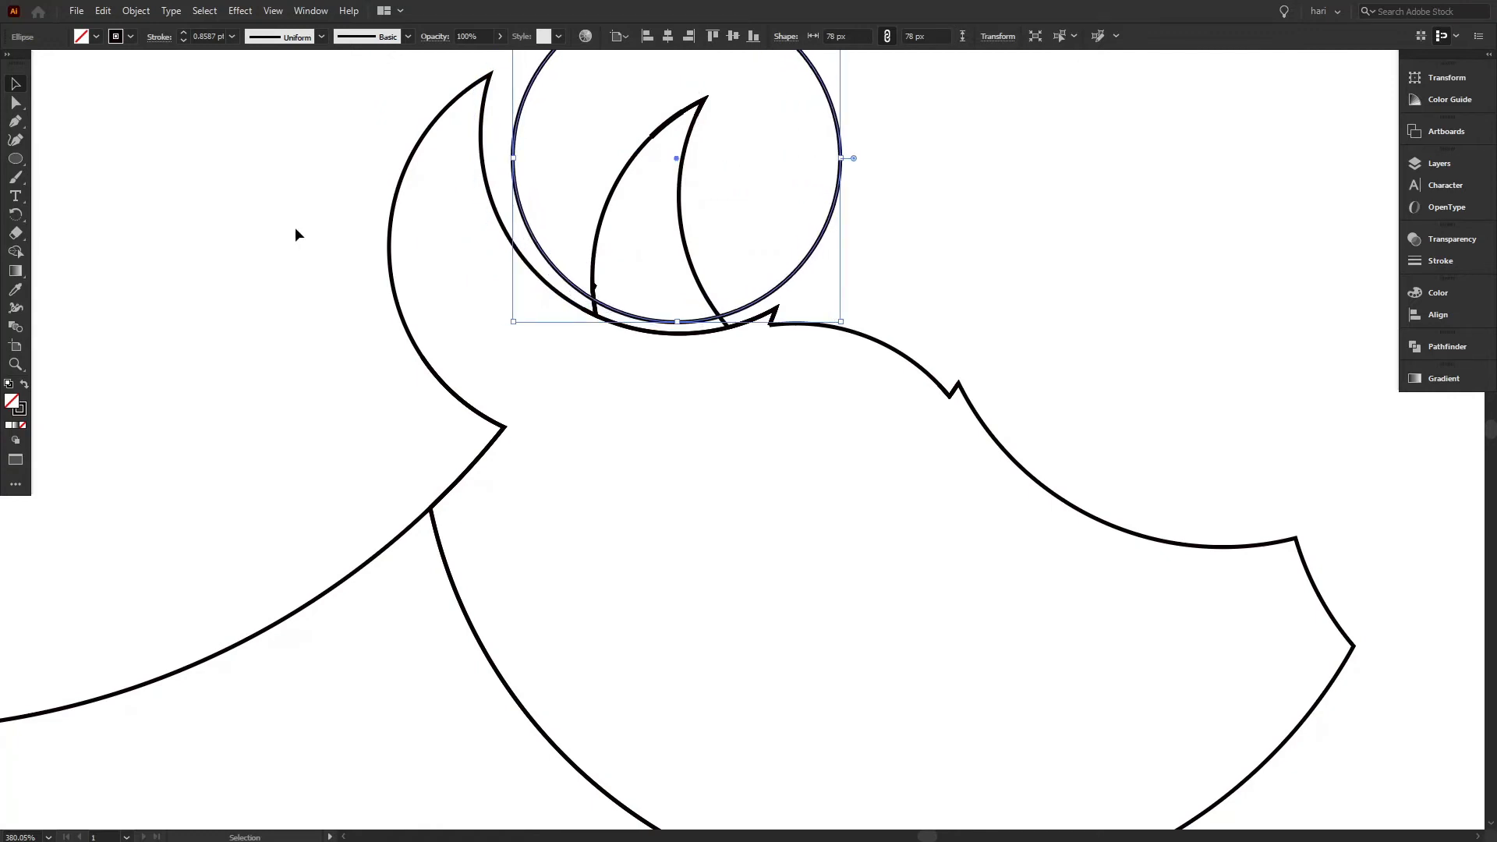
Delete the circle's excess with Shape Builder, leaving a slimmer inner-horn crescent
left_click_drag(179, 110, 624, 297)
left_click(13, 254)
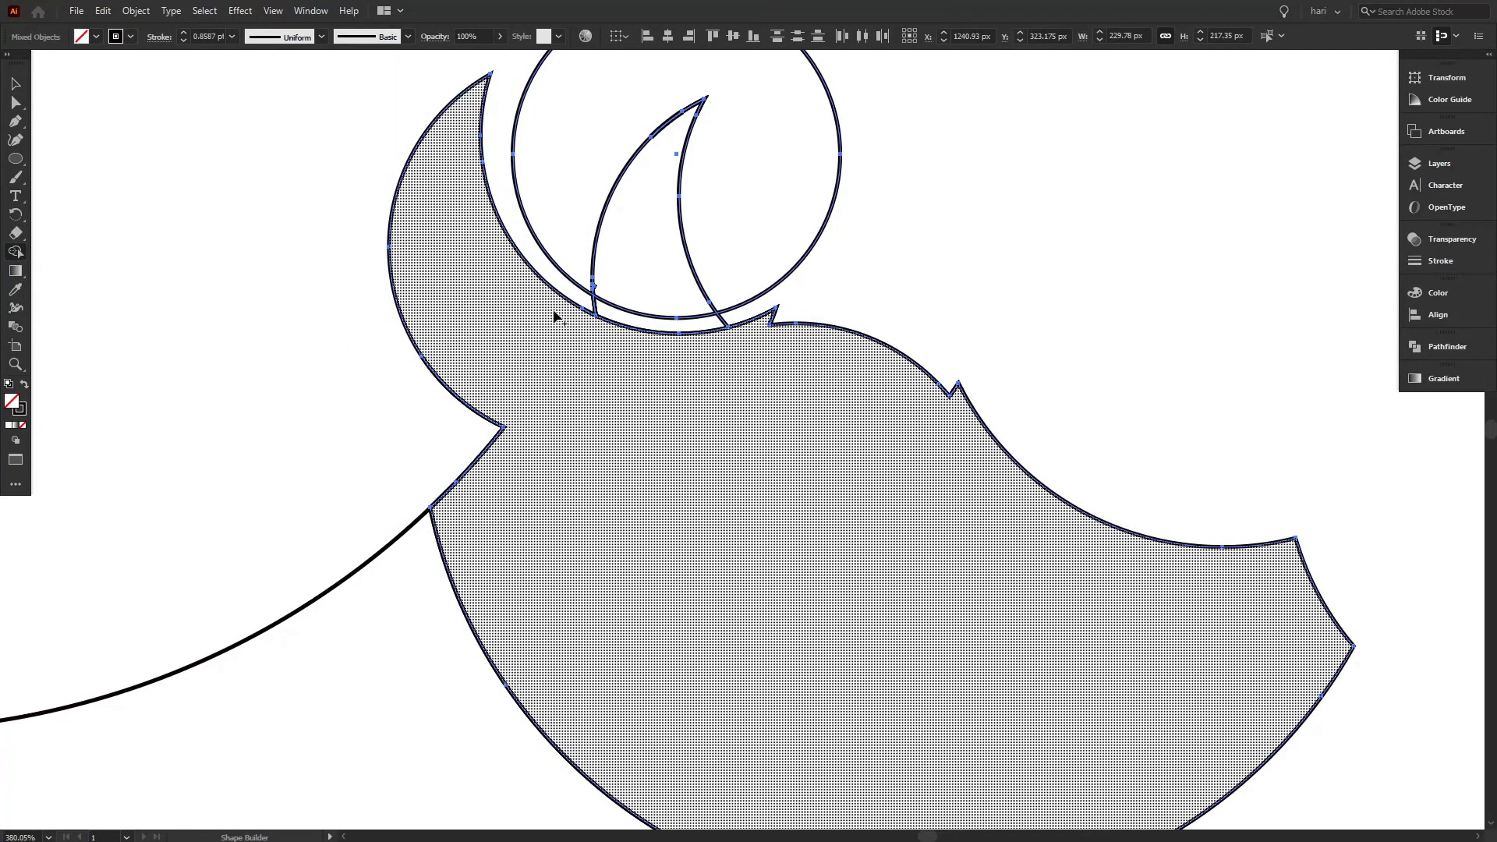
left_click(789, 273, "alt")
left_click(15, 83)
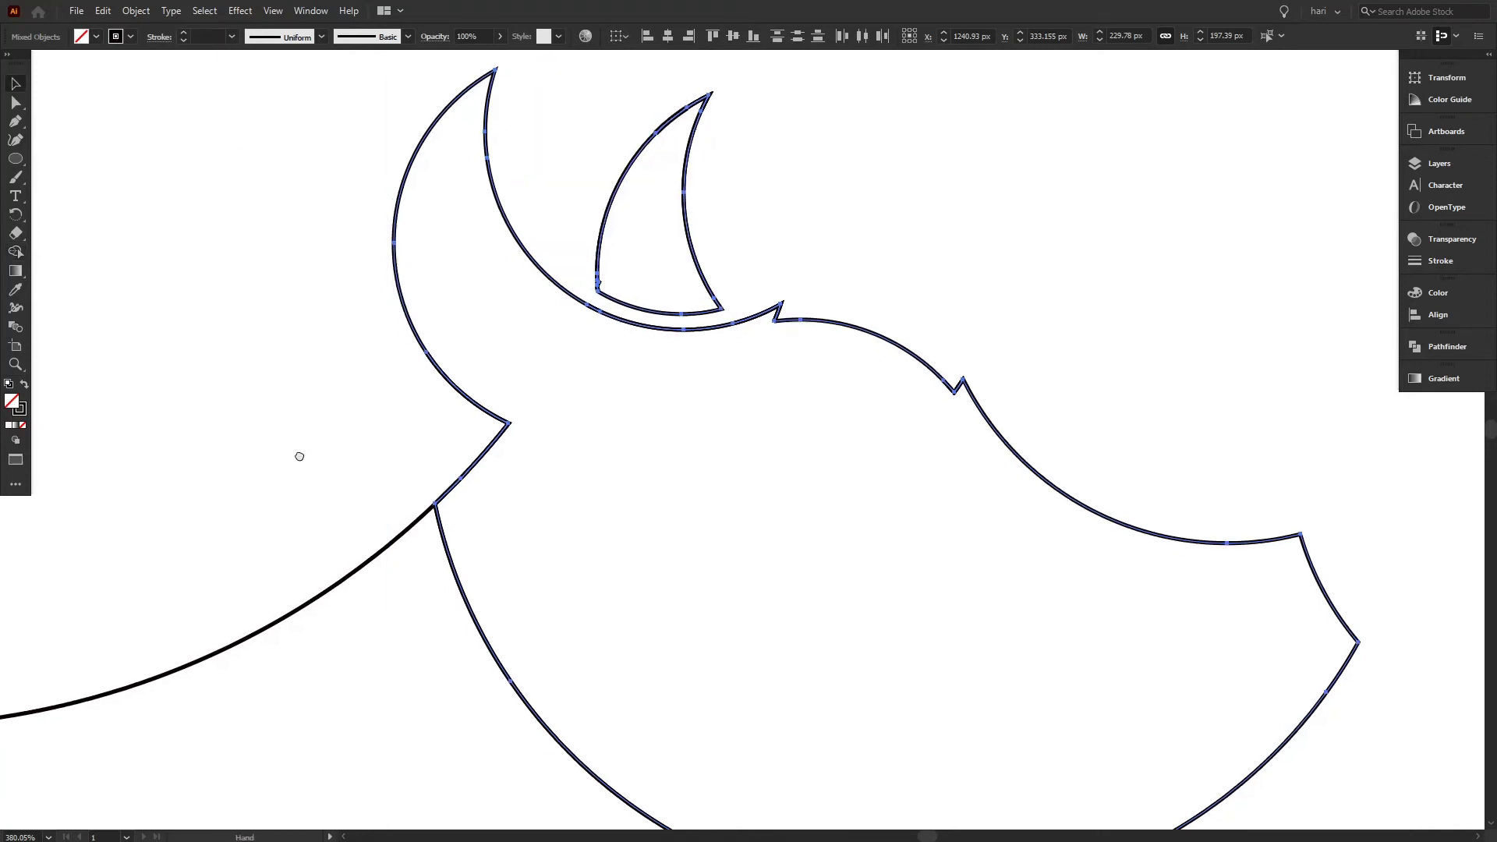
left_click_drag(385, 421, 585, 451)
left_click(14, 251)
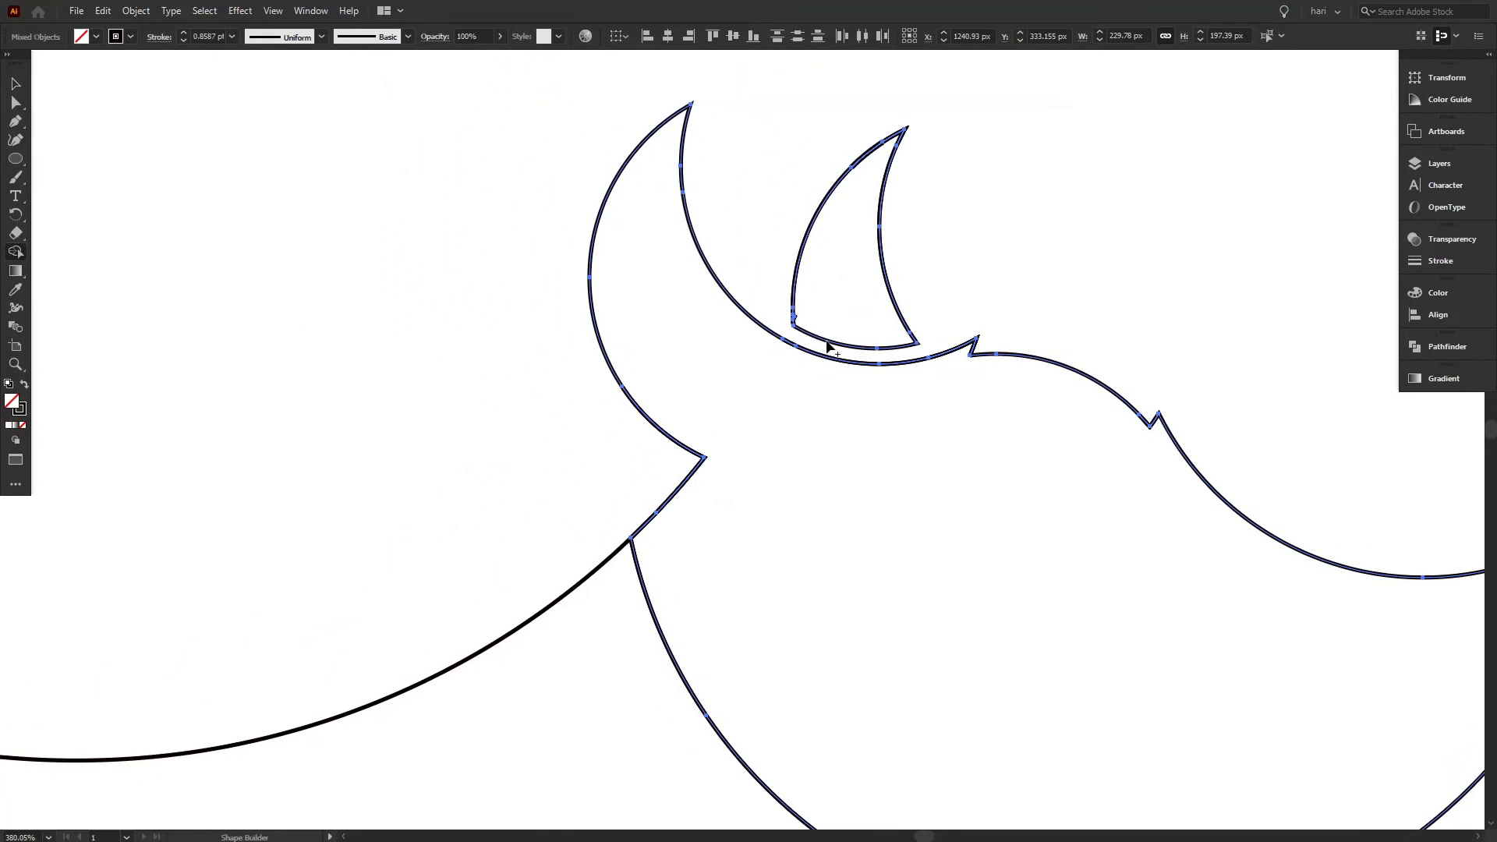
mouse_move(363, 541)
left_mouse_down()
mouse_move(528, 404)
mouse_move(646, 418)
left_mouse_up()
key("v")
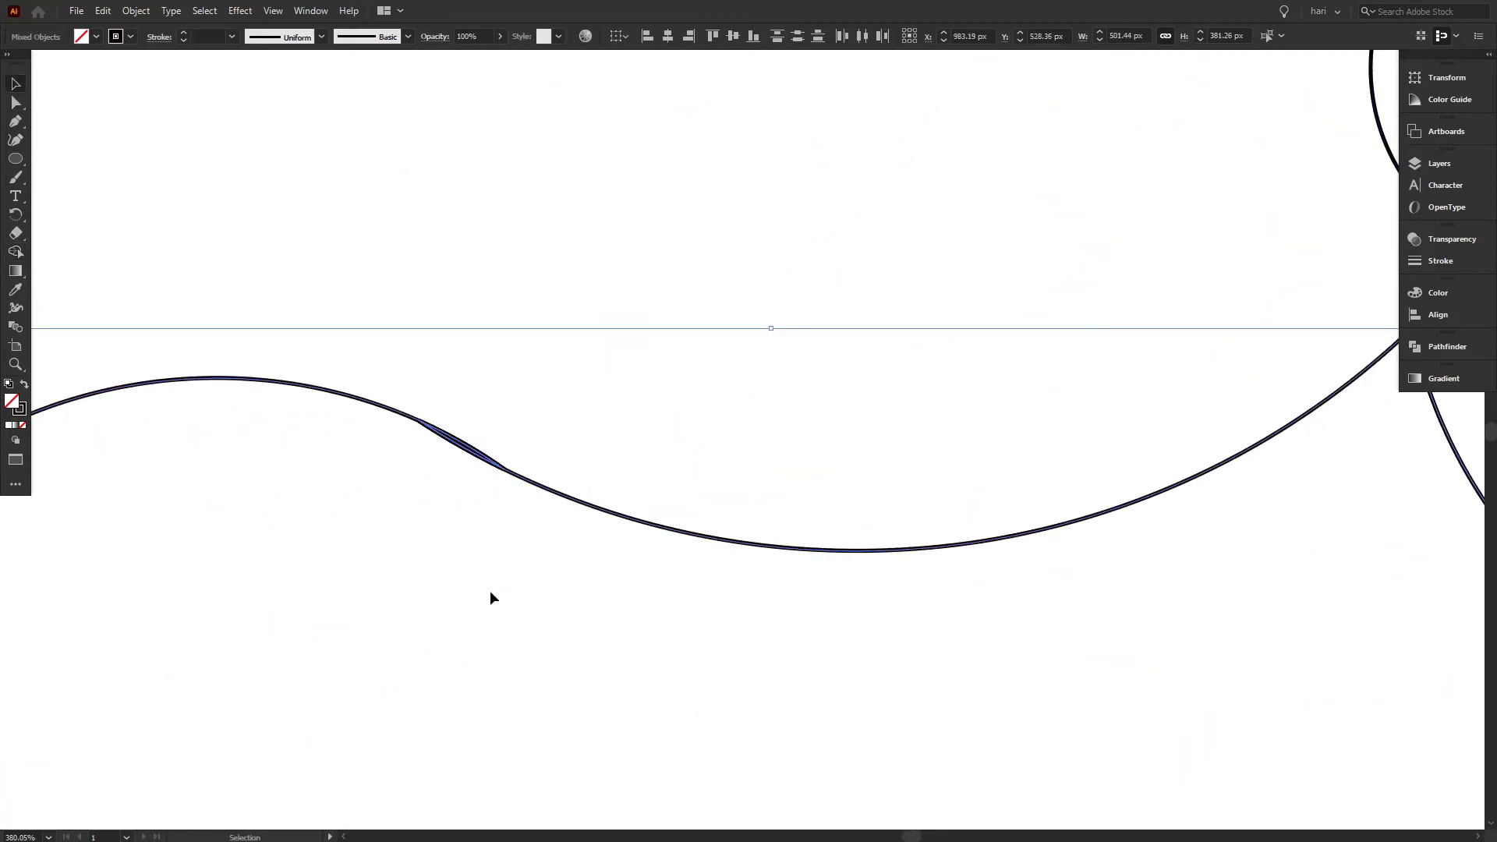
Remove the two thin lens slivers along the bull's back curve
left_click(14, 254)
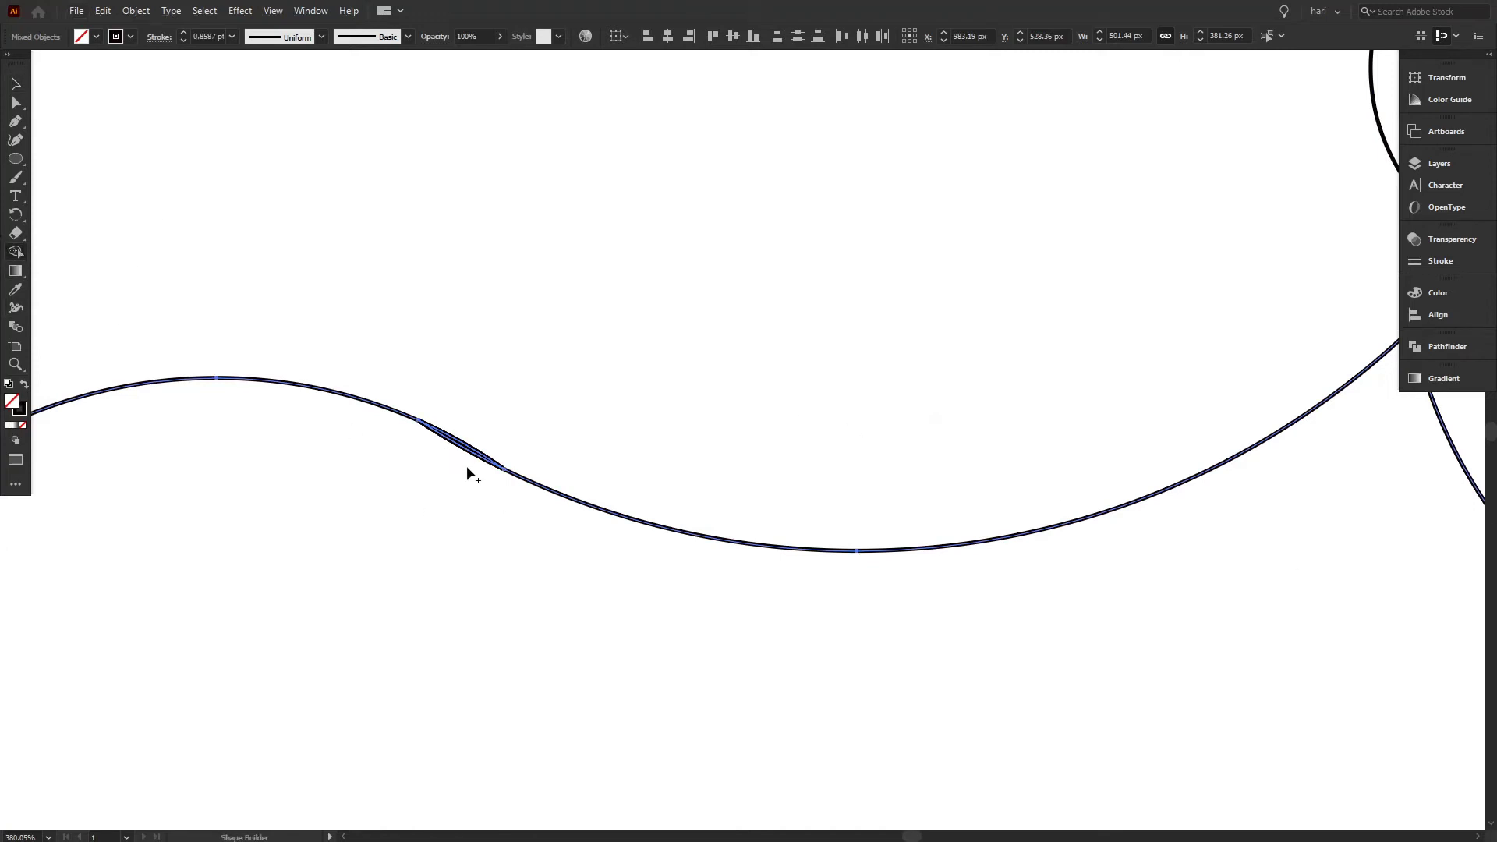
left_click(474, 456)
mouse_move(612, 428)
left_mouse_down()
mouse_move(942, 384)
mouse_move(879, 350)
left_mouse_up()
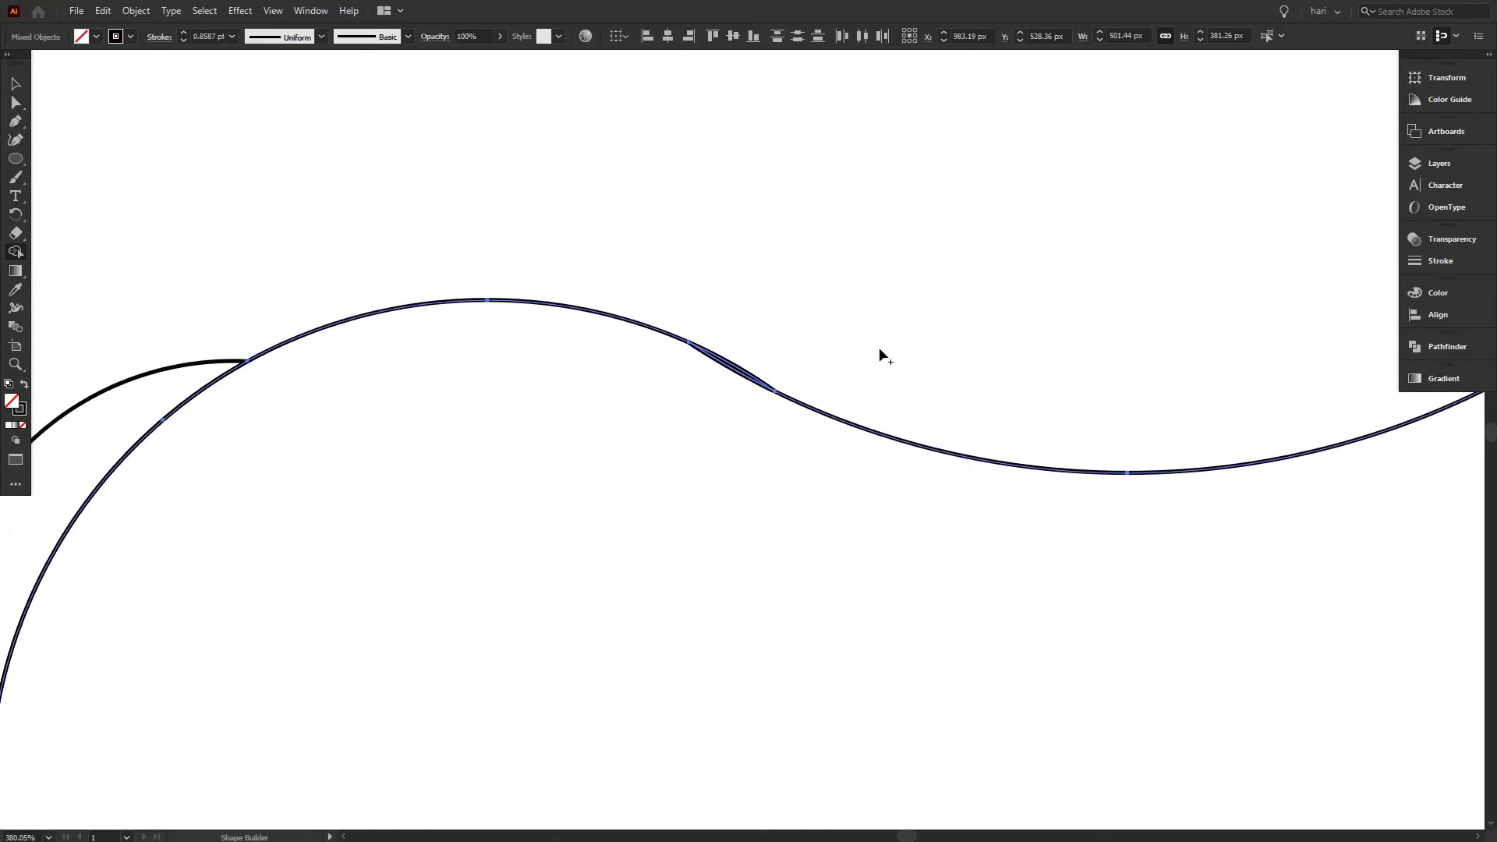
left_click(750, 378, "alt")
mouse_move(568, 501)
left_mouse_down()
mouse_move(799, 348)
mouse_move(692, 414)
mouse_move(852, 378)
mouse_move(680, 335)
left_mouse_up()
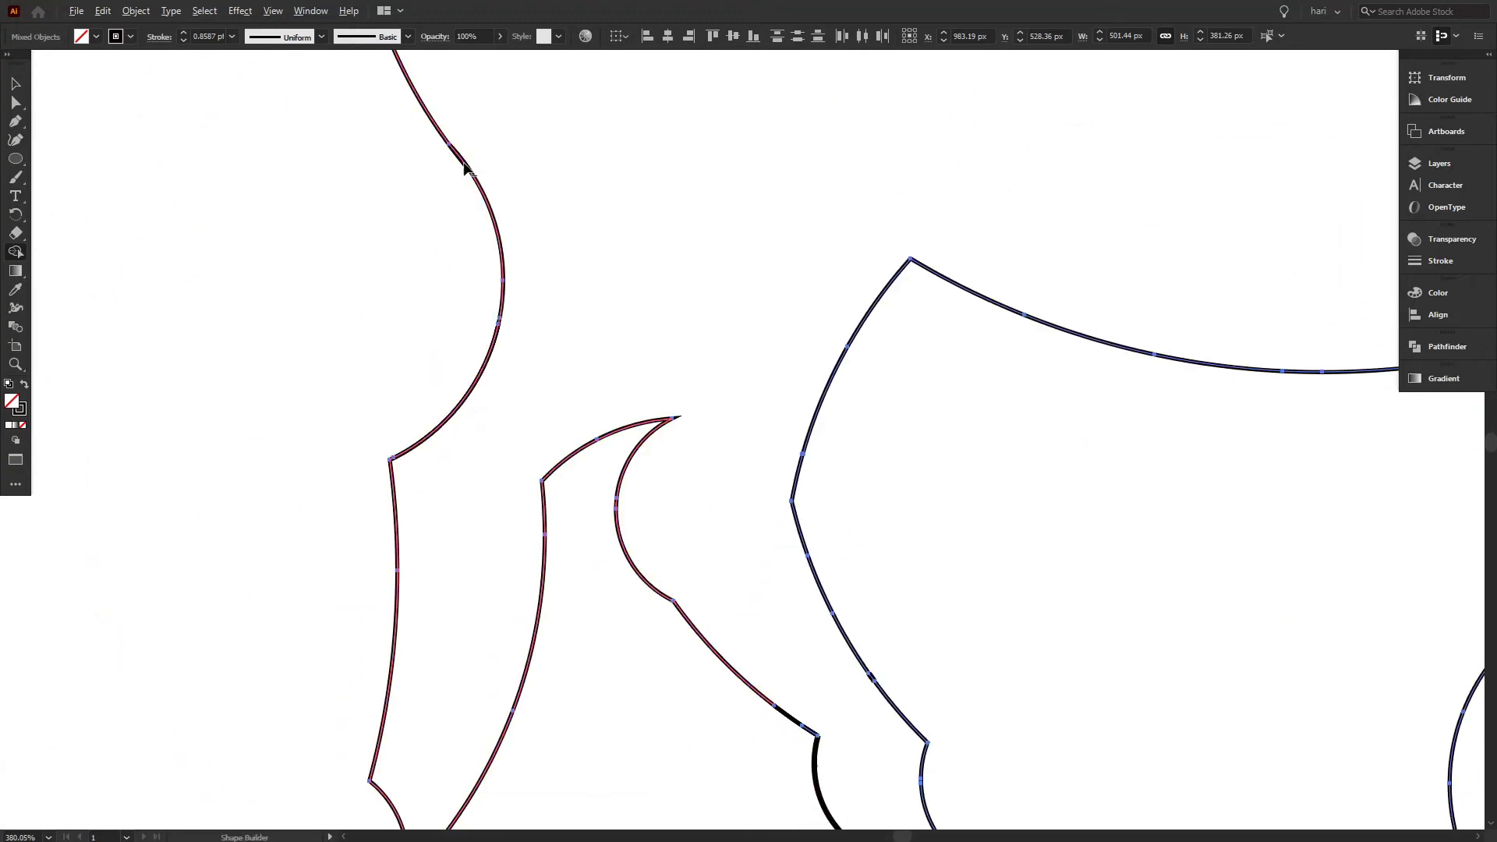
mouse_move(1111, 643)
left_mouse_down()
mouse_move(998, 432)
mouse_move(261, 681)
left_mouse_up()
Fit all in window and scale the whole bull to about 1175 by 896 px, nudged left
left_click(273, 10)
left_click(327, 263)
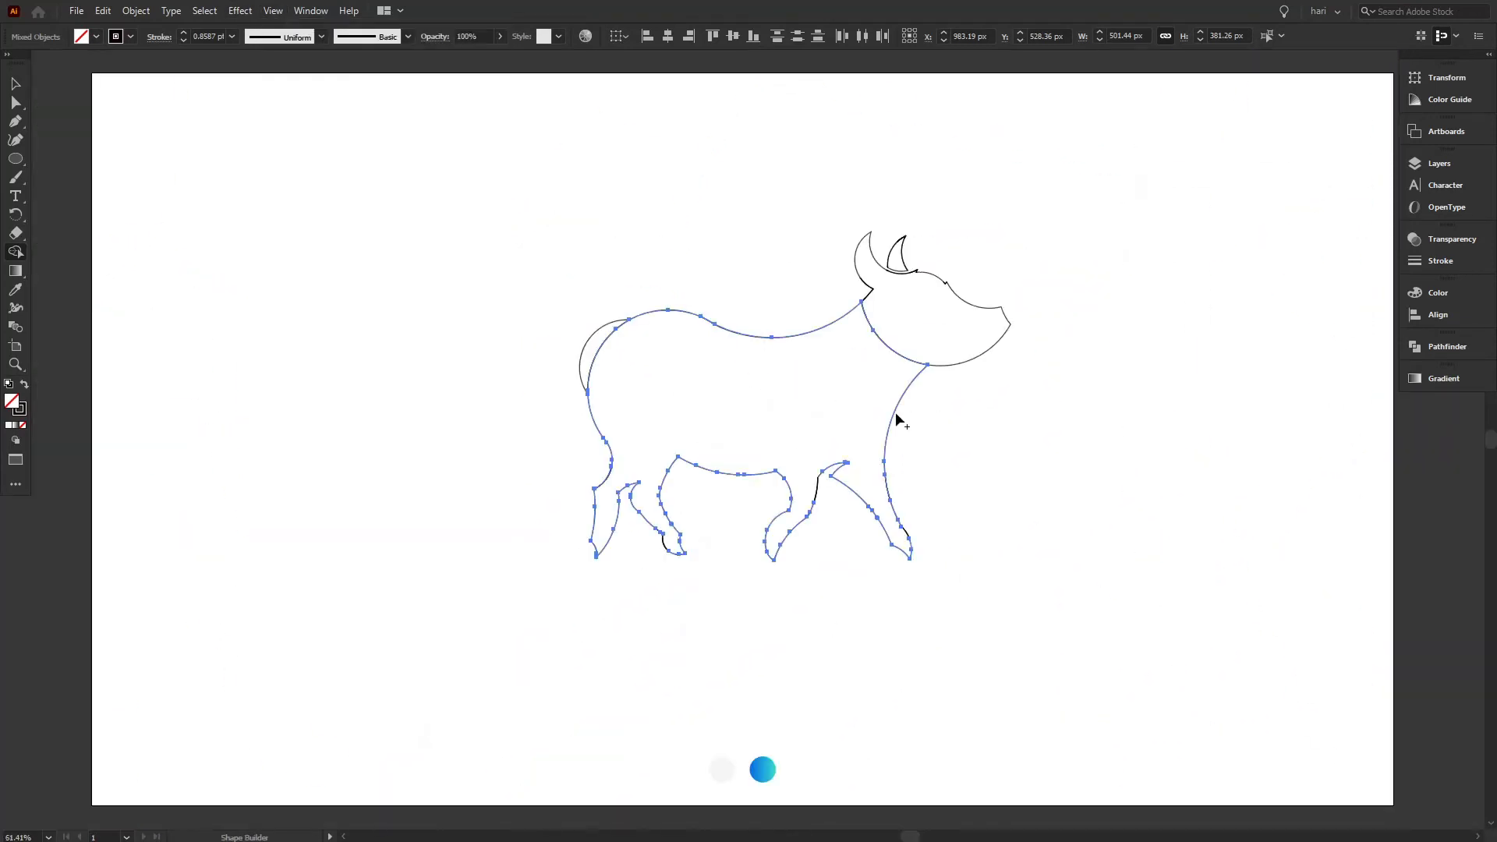
key("v")
left_click_drag(337, 176, 1009, 560)
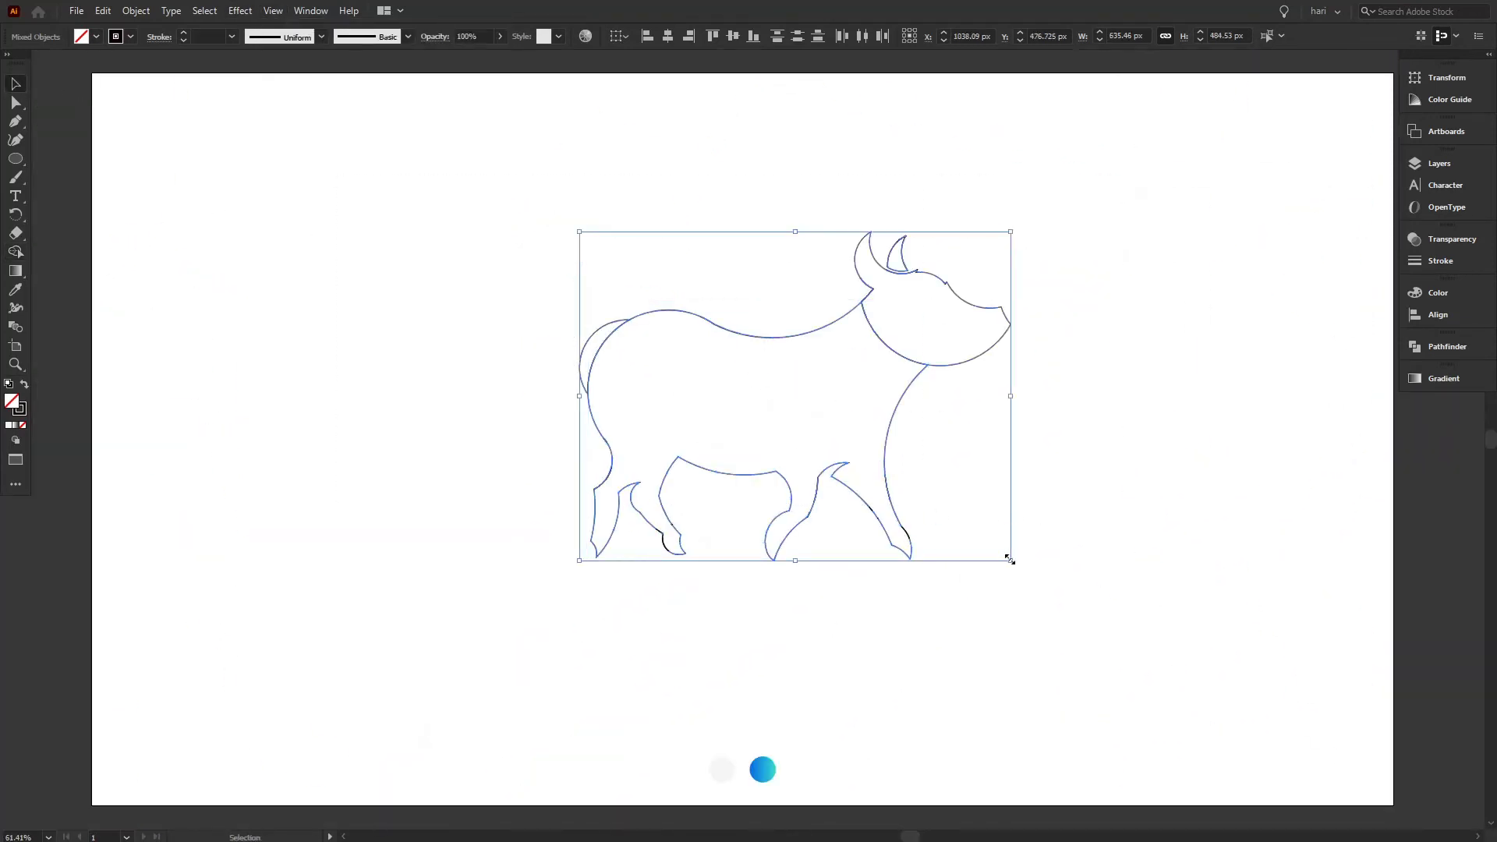
left_click_drag(262, 178, 1069, 685)
left_click_drag(1010, 562, 1196, 700)
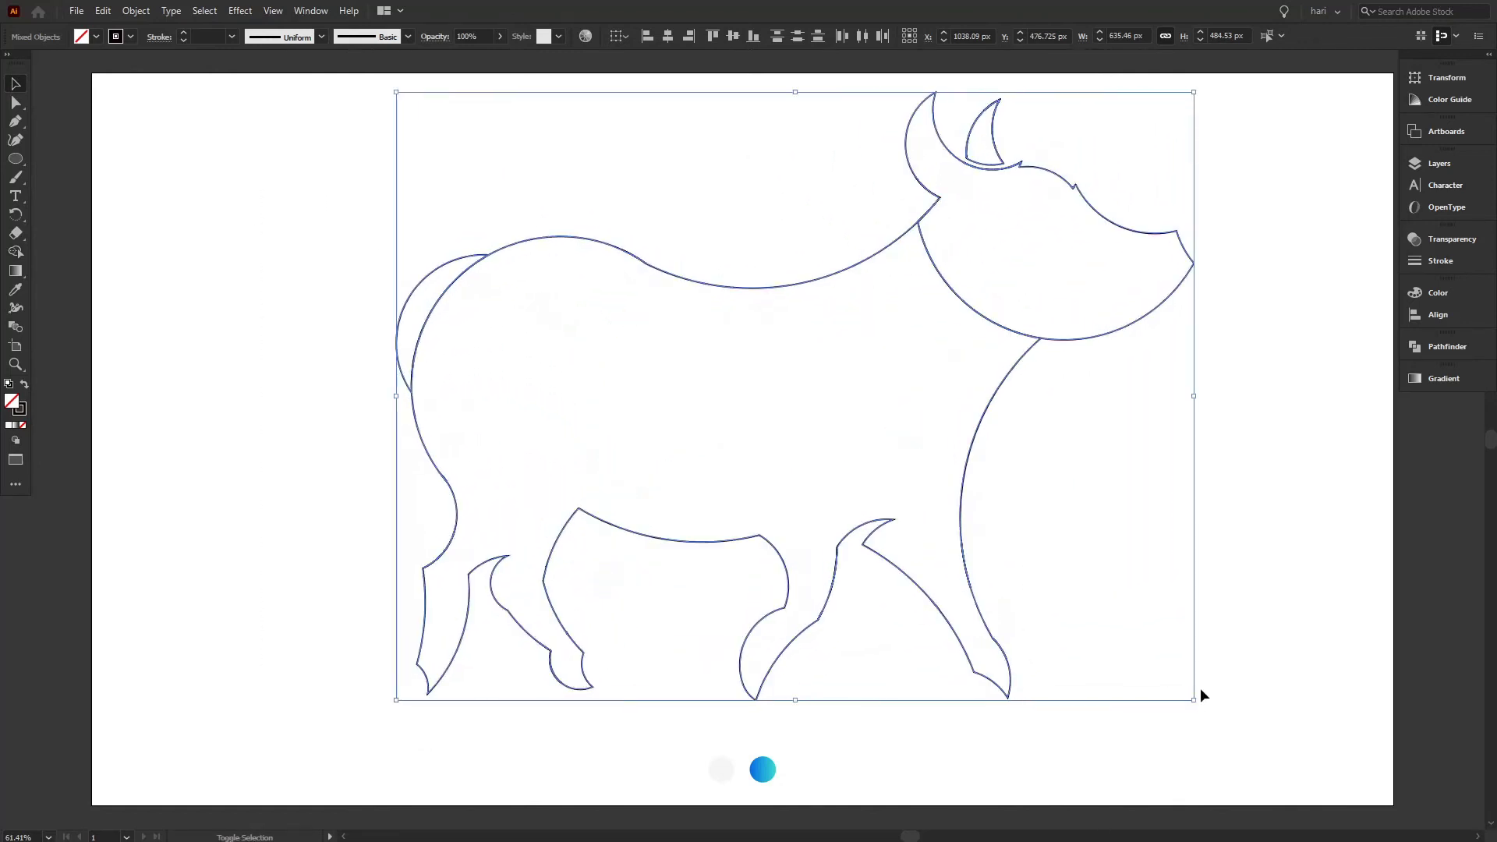
key("Left")
key("Left")
key("Left")
key("Left")
key("Left")
key("Left")
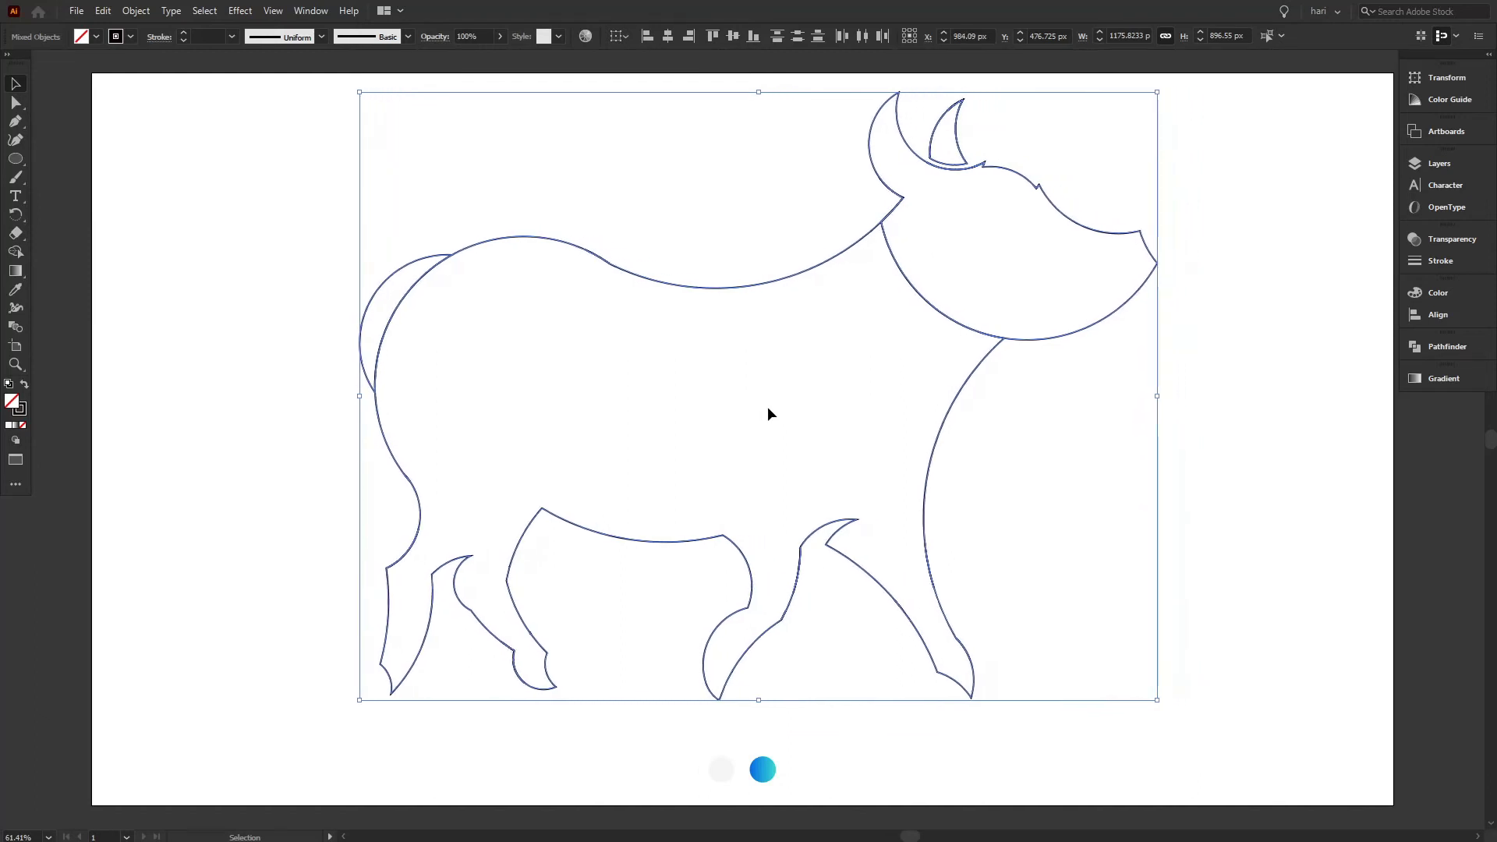
Merge the inner horn pieces into one path with Shape Builder
key("shift+m")
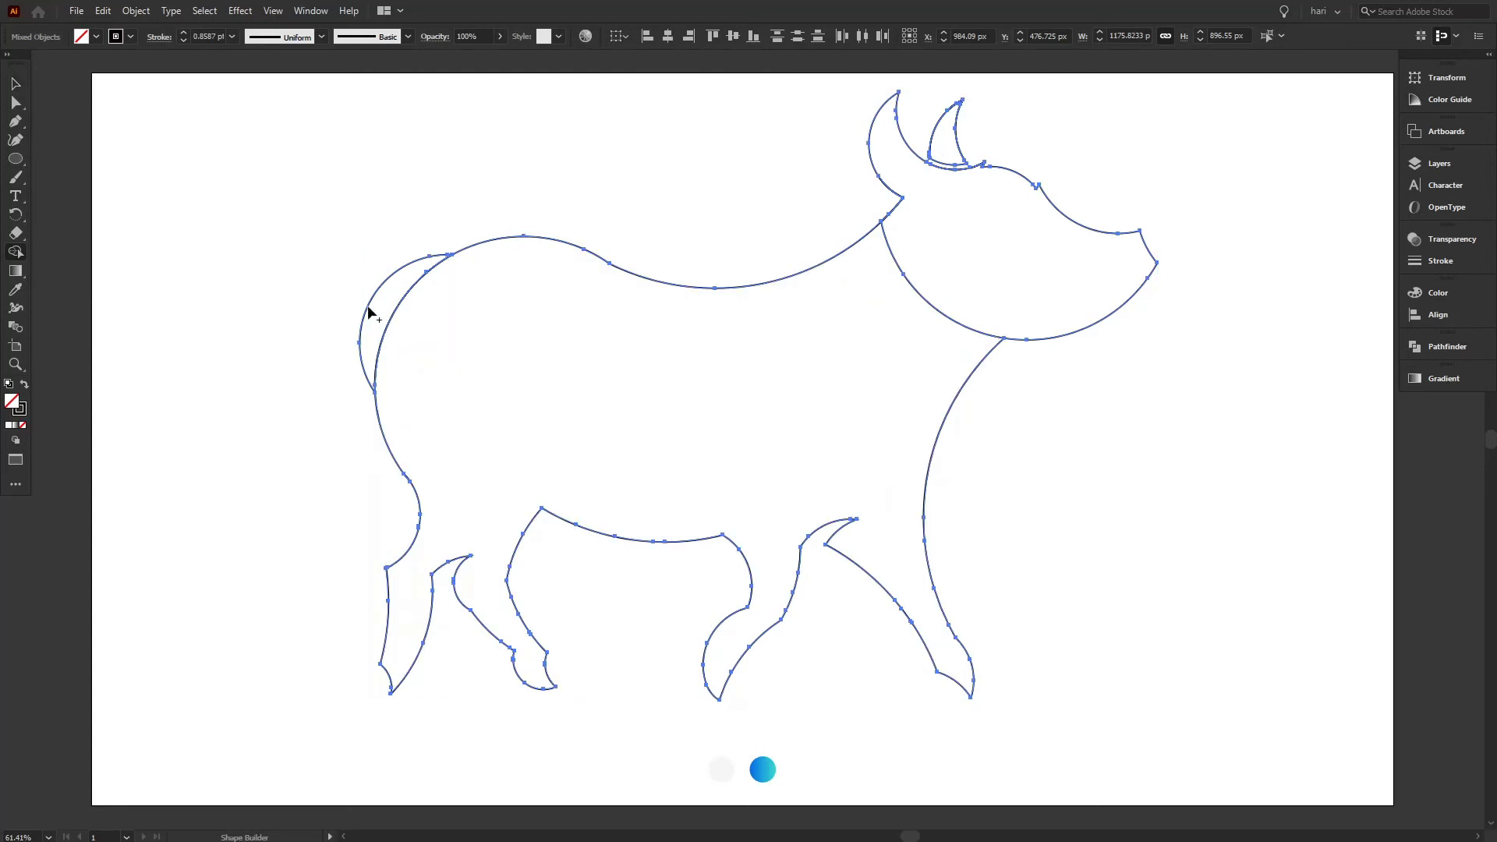
left_click(951, 152)
left_click(13, 125)
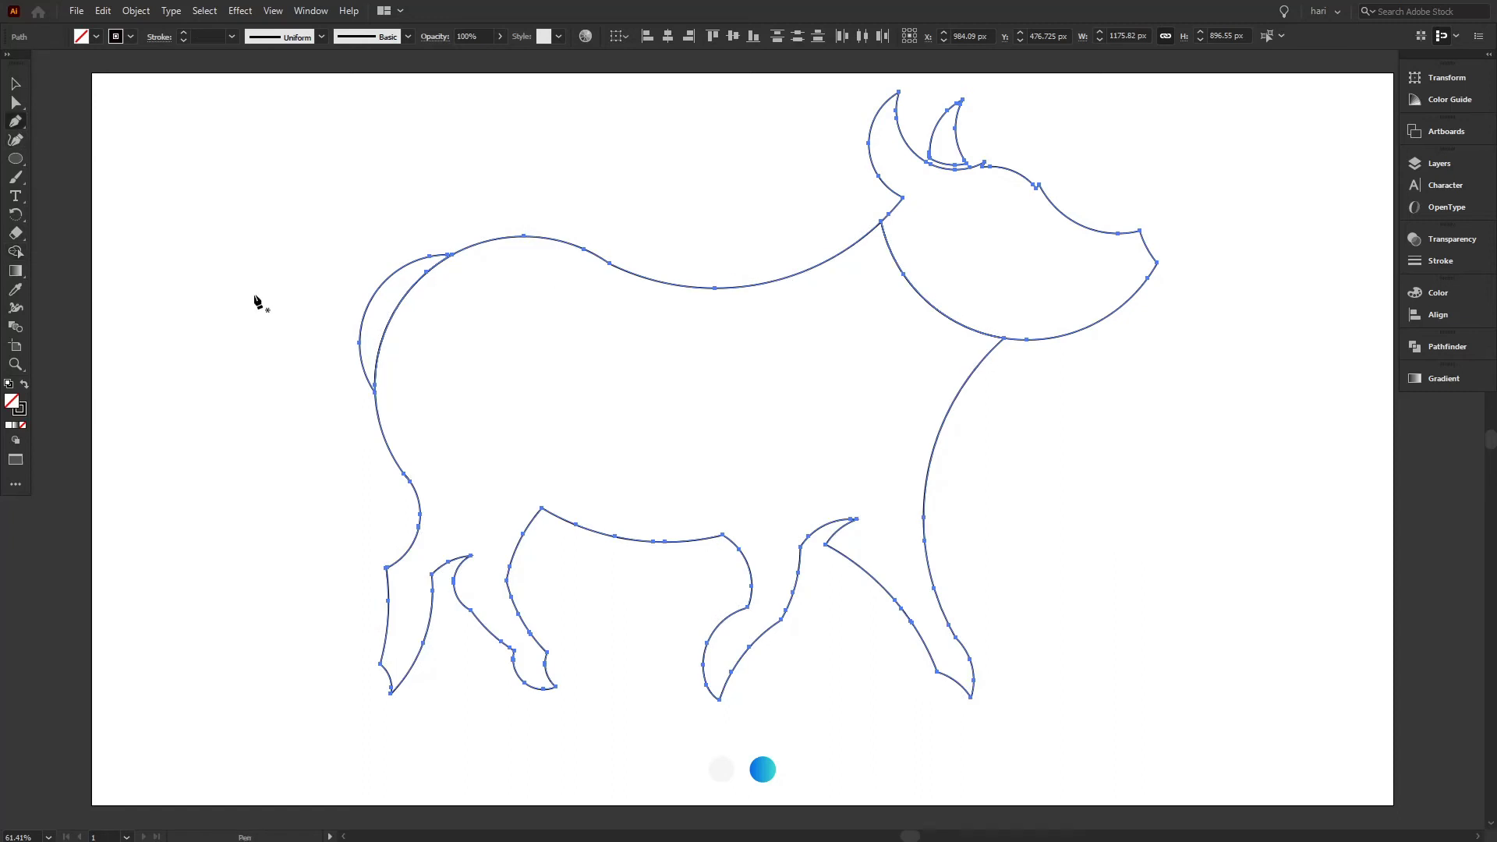
Remove the extra anchor point from the hip curve and deselect the path
left_click(541, 508)
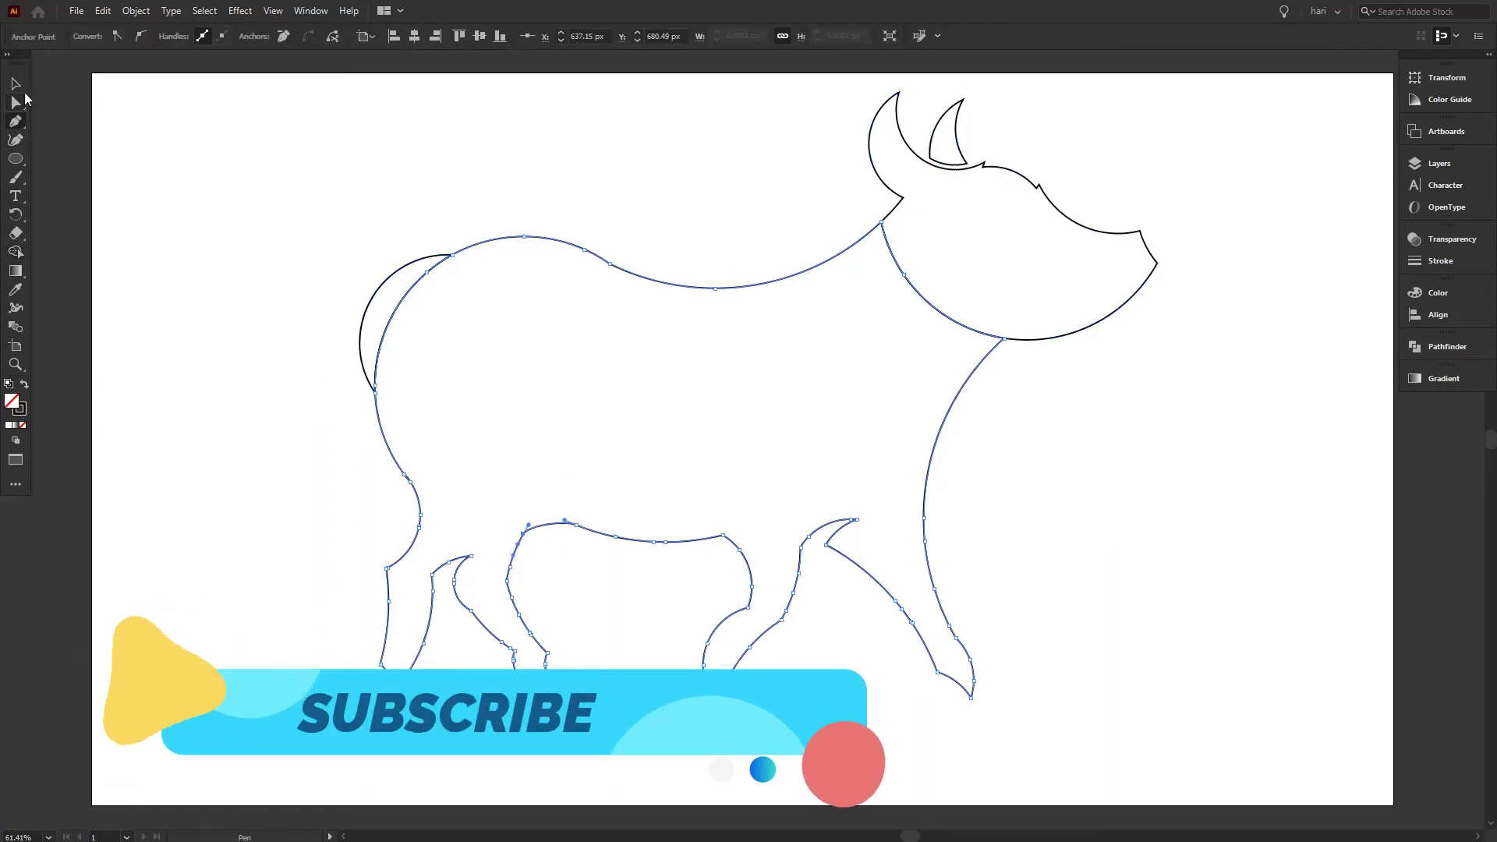
key("v")
left_click(110, 156)
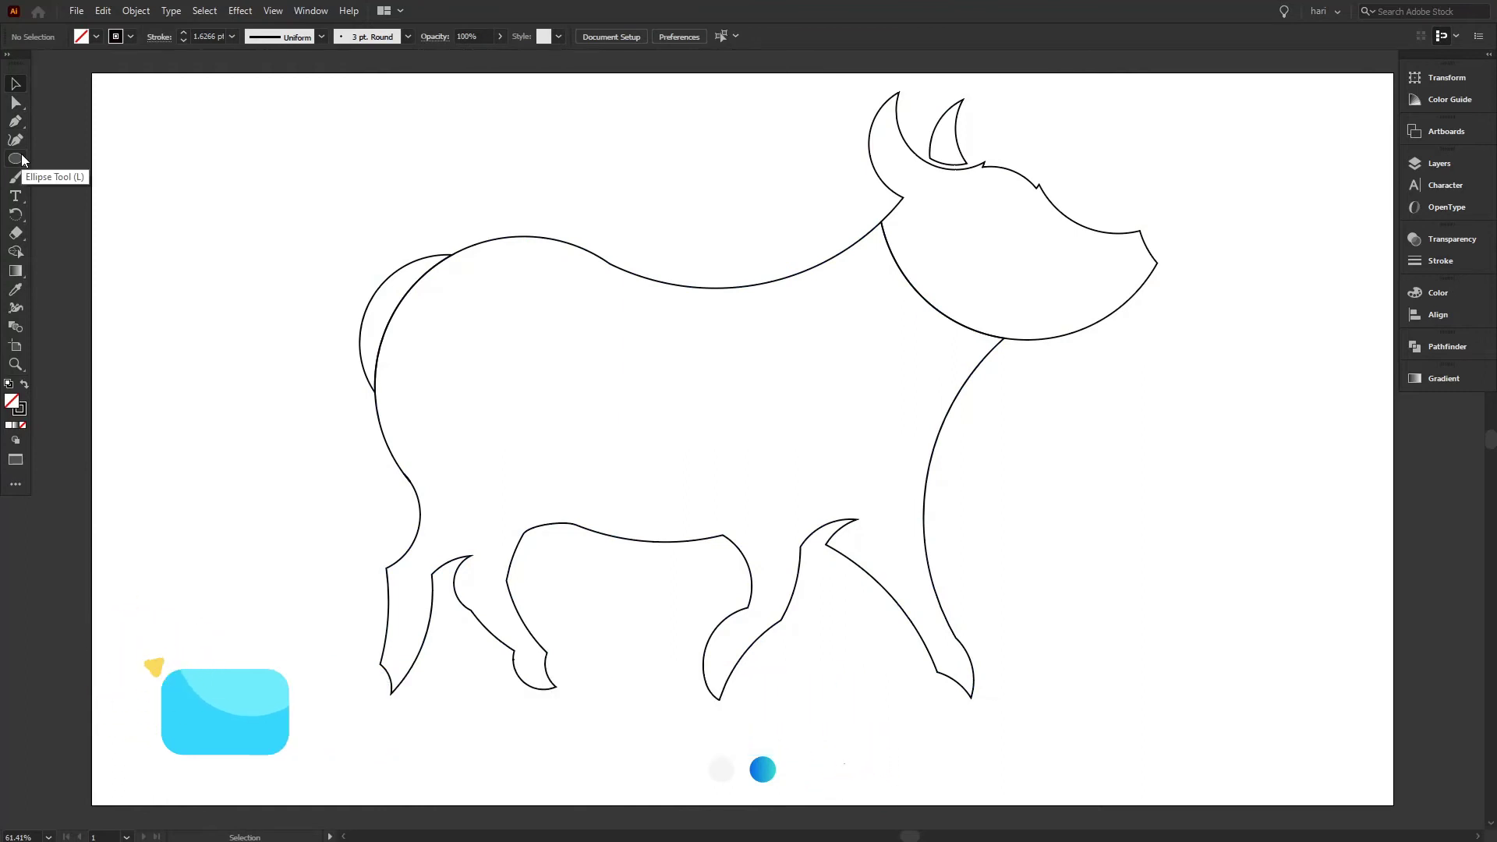
left_click(122, 168)
left_click(16, 122)
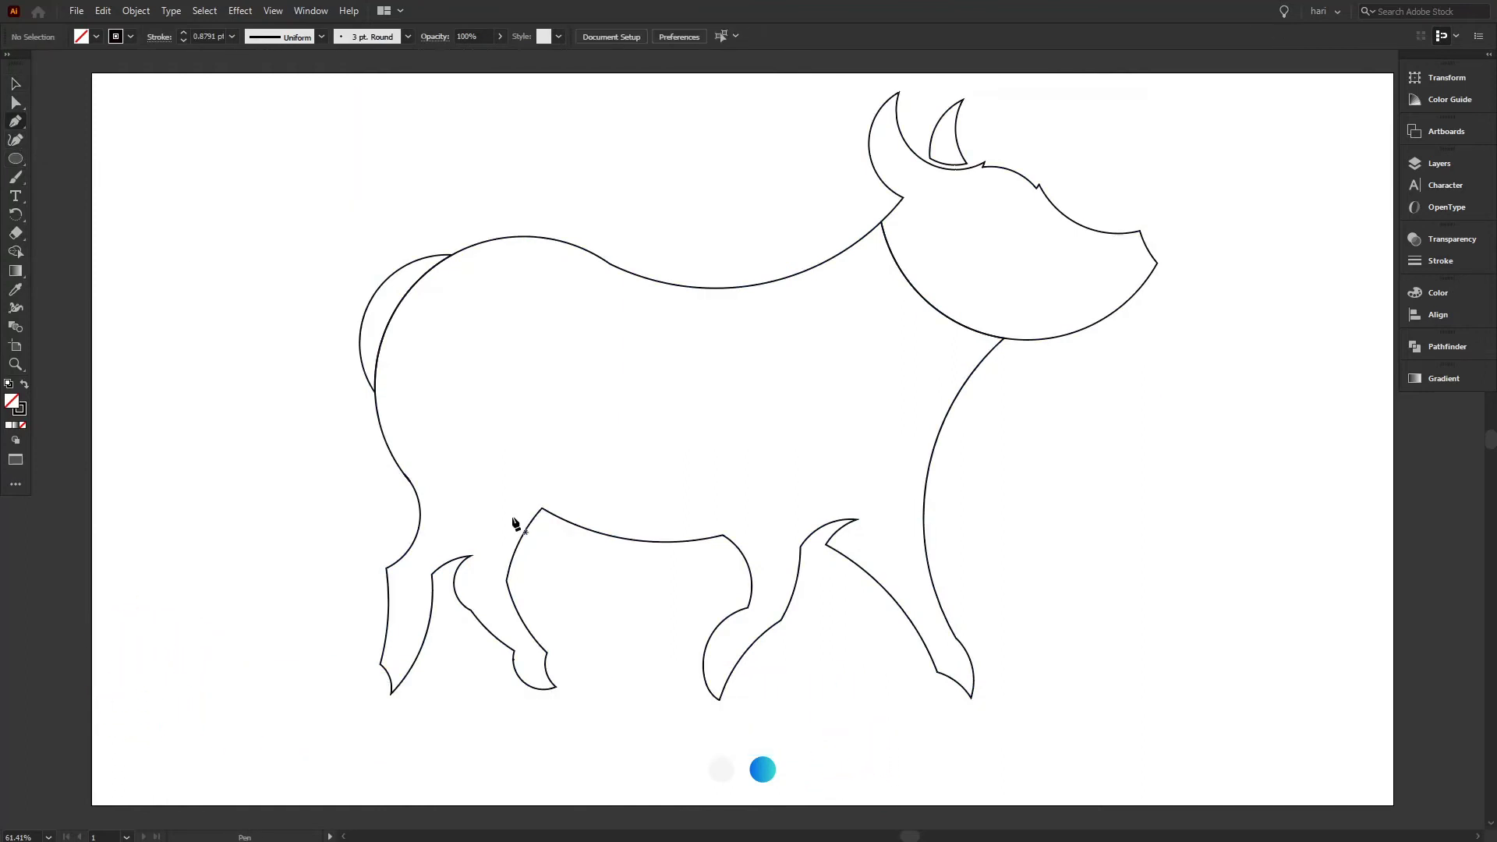
Draw two curved dividing lines from the front and hind legs up across the body
left_click(541, 508)
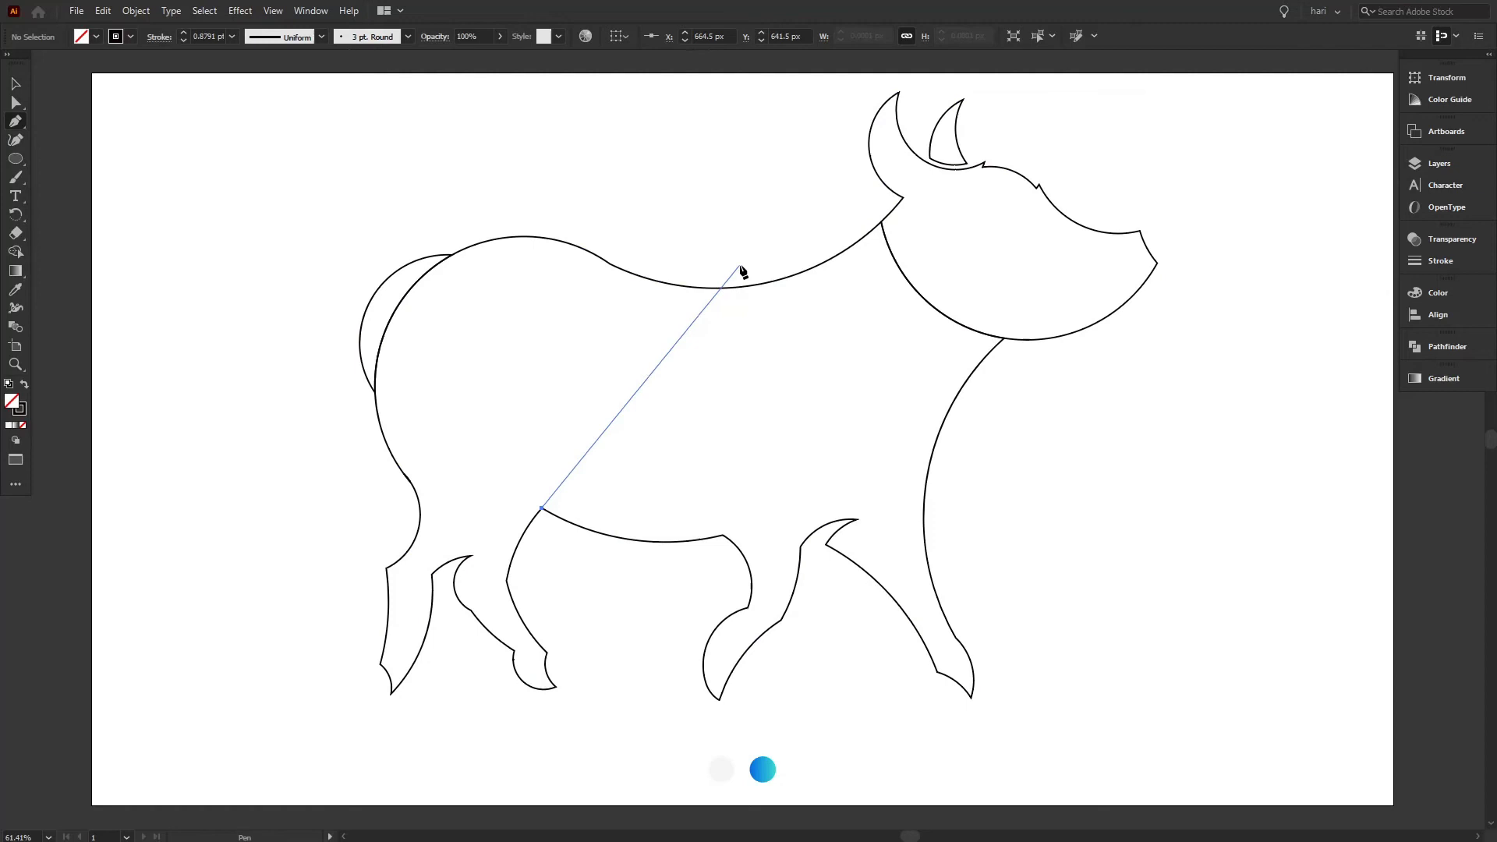
mouse_move(746, 265)
left_mouse_down()
mouse_move(917, 265)
mouse_move(973, 297)
left_mouse_up()
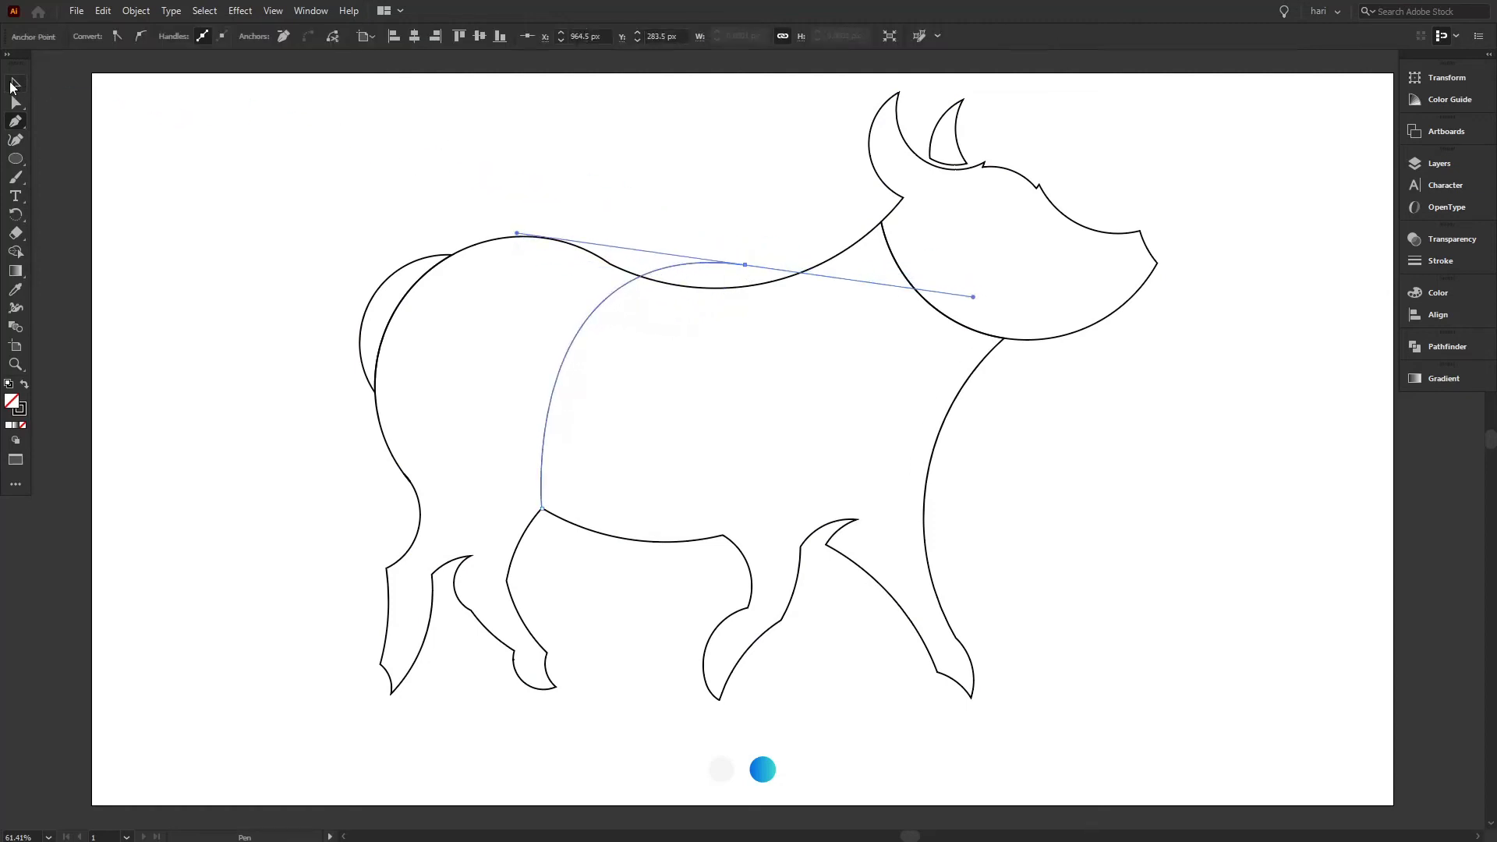
left_click(724, 535)
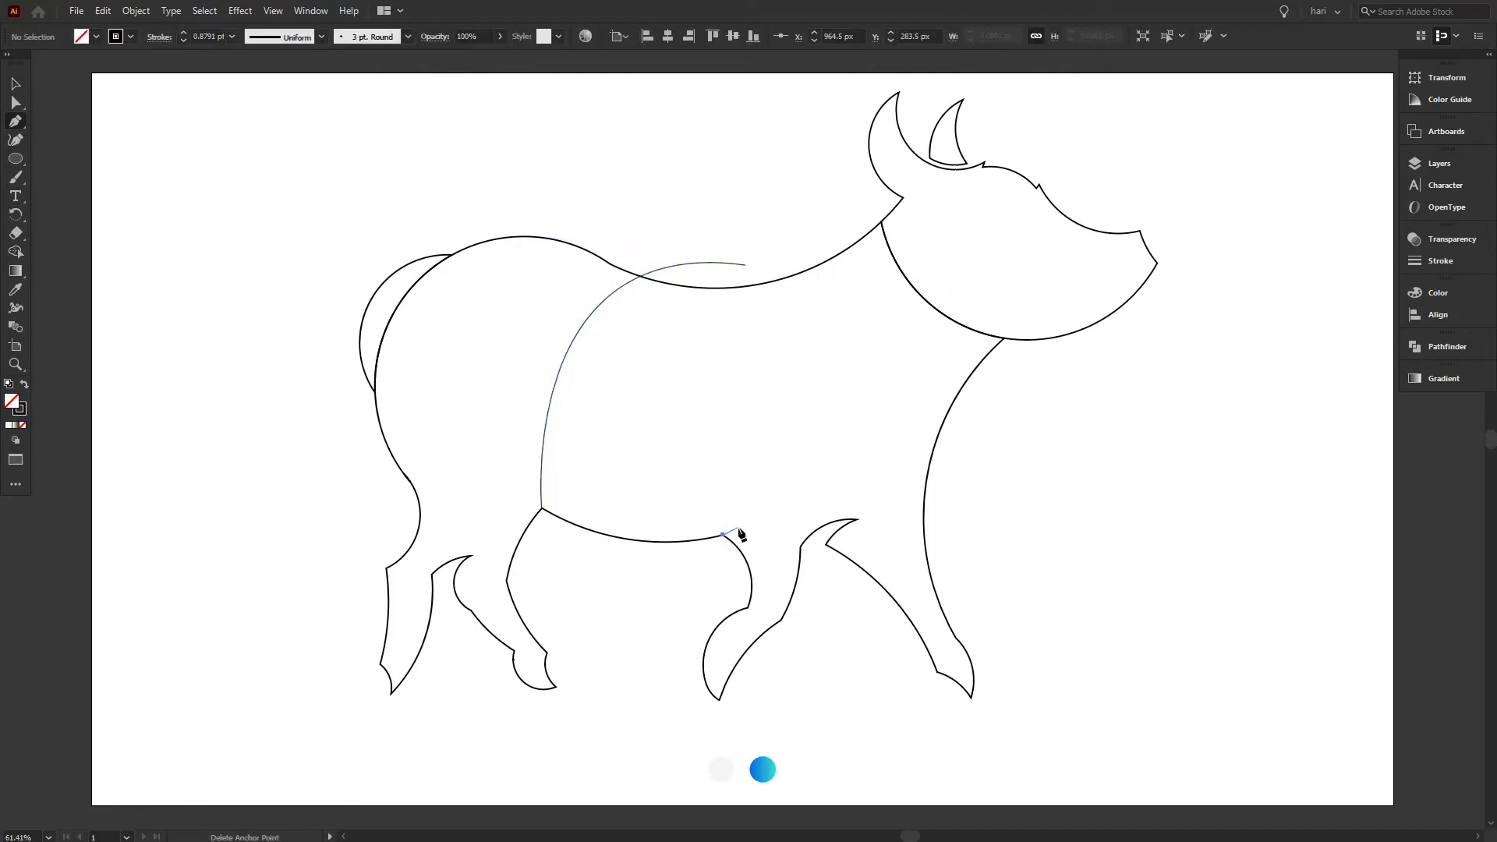
mouse_move(1023, 394)
left_mouse_down()
mouse_move(1237, 439)
mouse_move(1222, 470)
left_mouse_up()
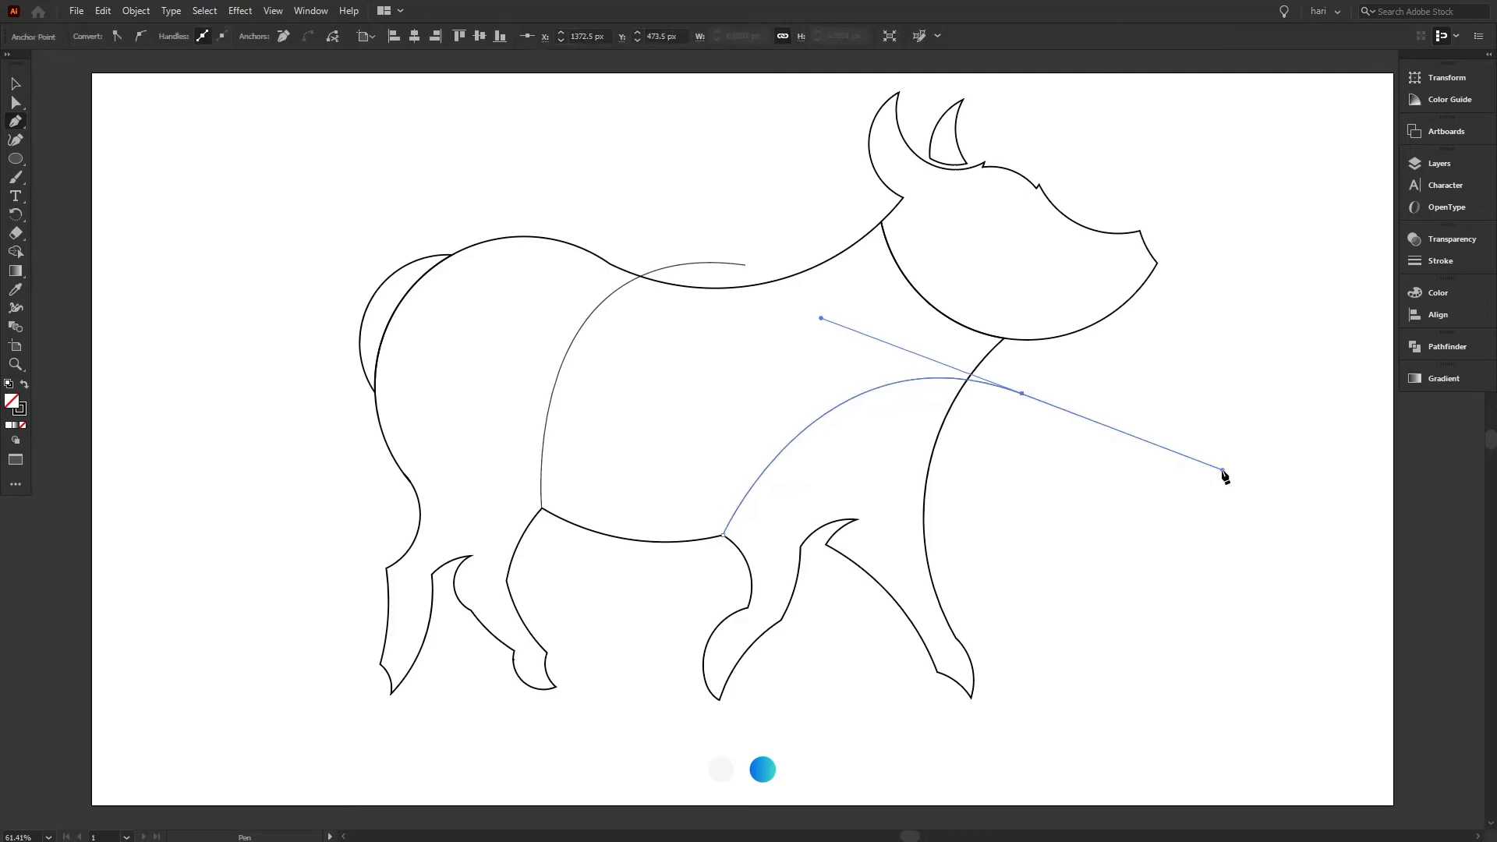
left_click(17, 84)
Select the whole bull and trim the dividing lines' stray ends with Shape Builder
left_click_drag(301, 143, 1176, 544)
key("shift+m")
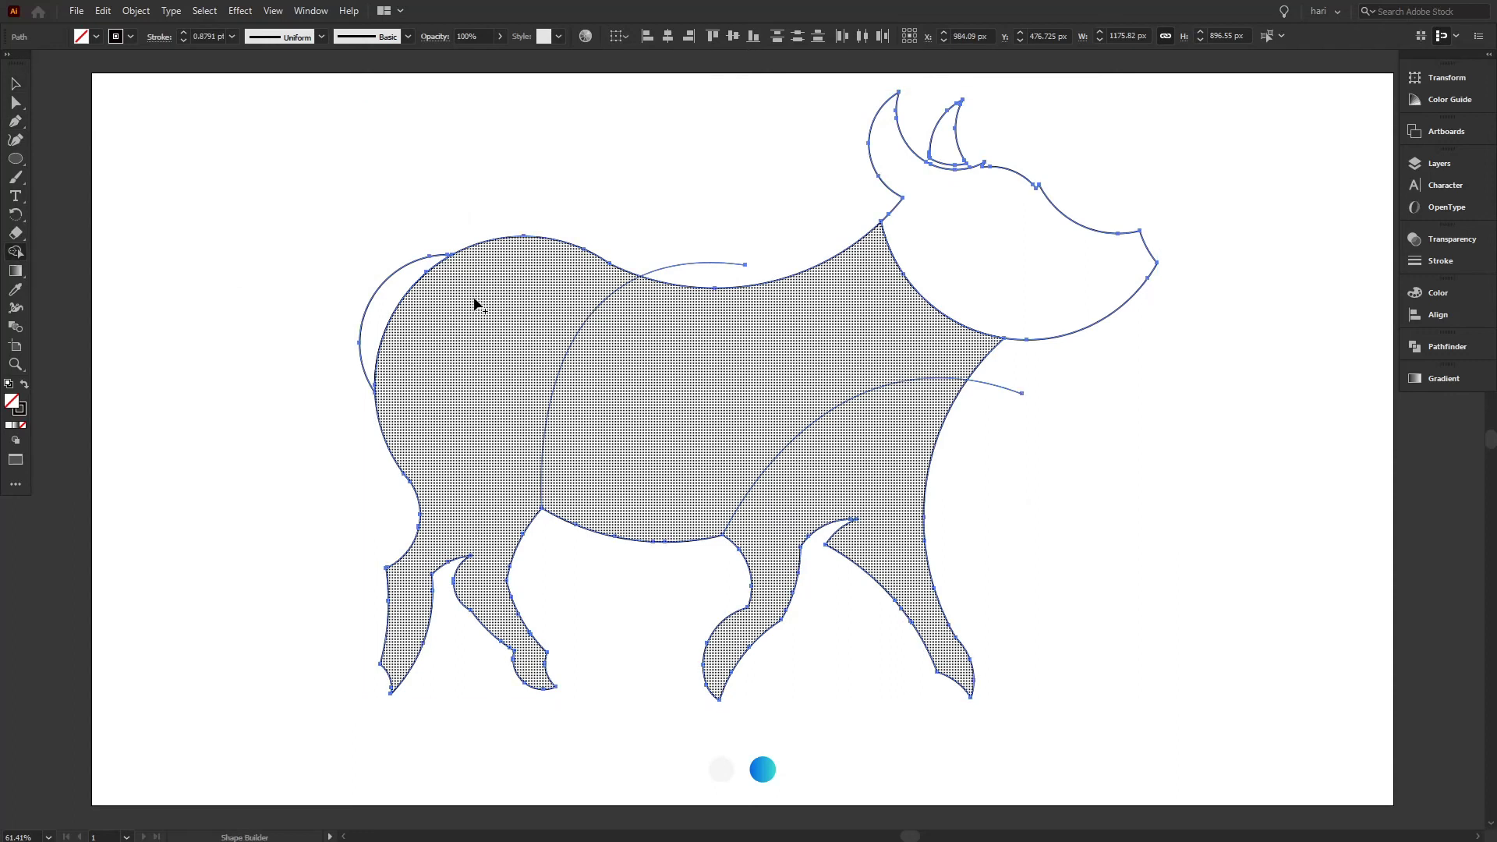
left_click(685, 361)
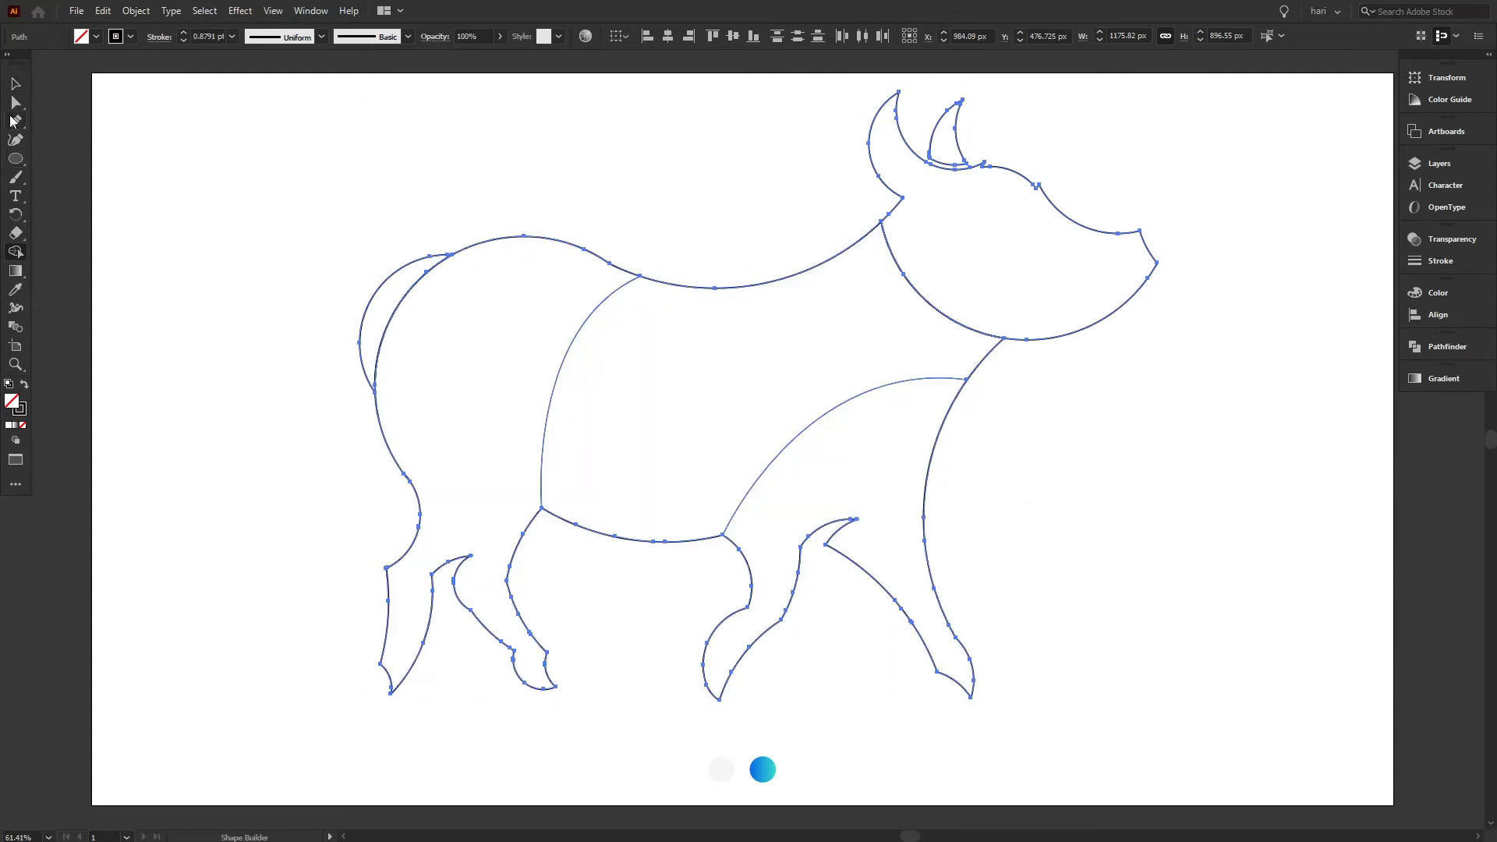
Close the open line from the front leg, below the chest, to the hind leg
key("p")
left_click(542, 509)
left_click(637, 575)
left_click(724, 537)
left_click(16, 83)
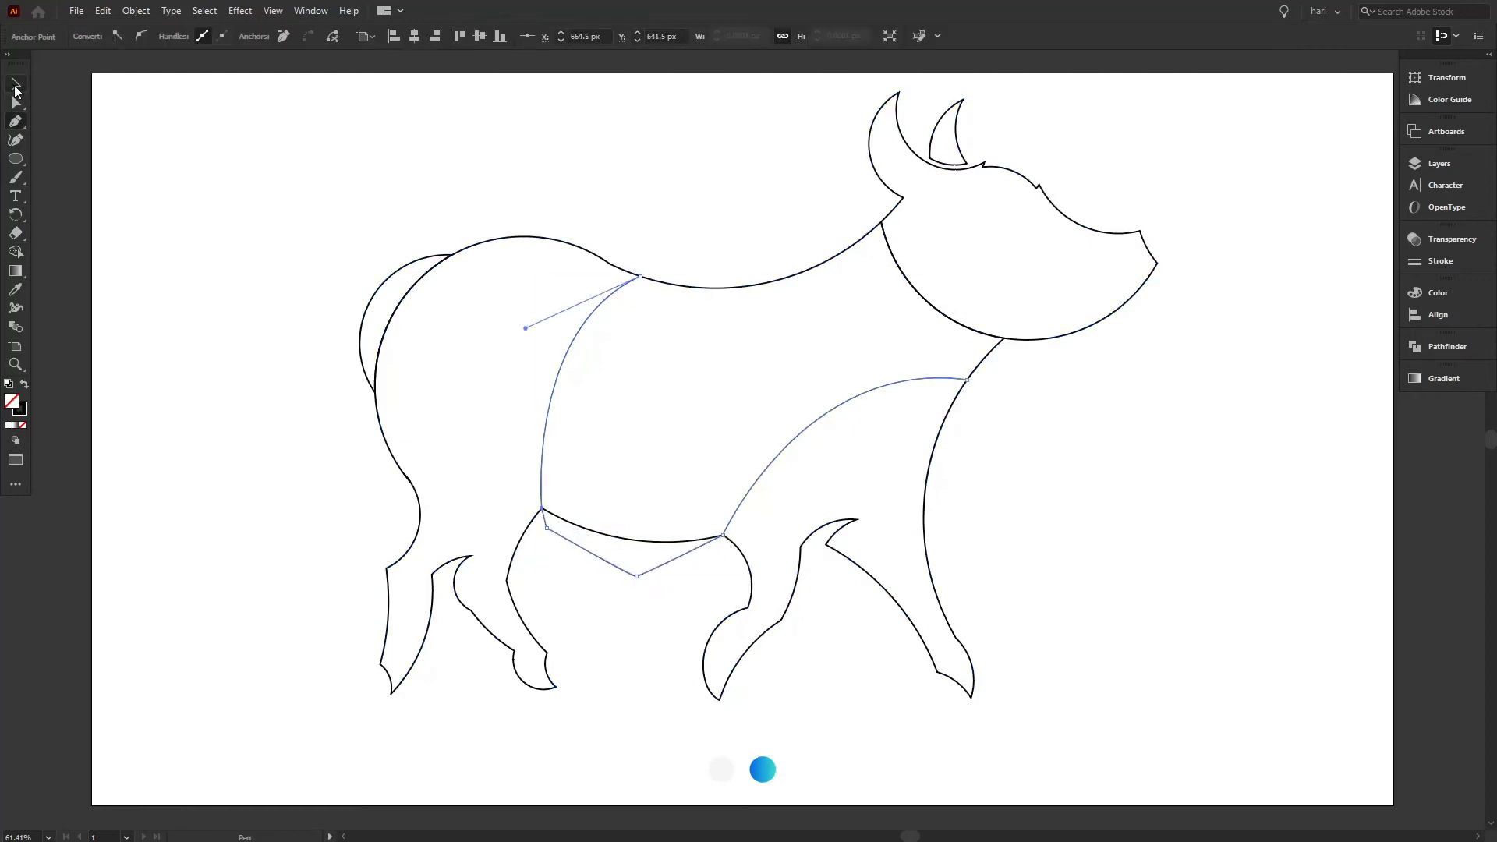
key("ctrl+a")
left_click(16, 253)
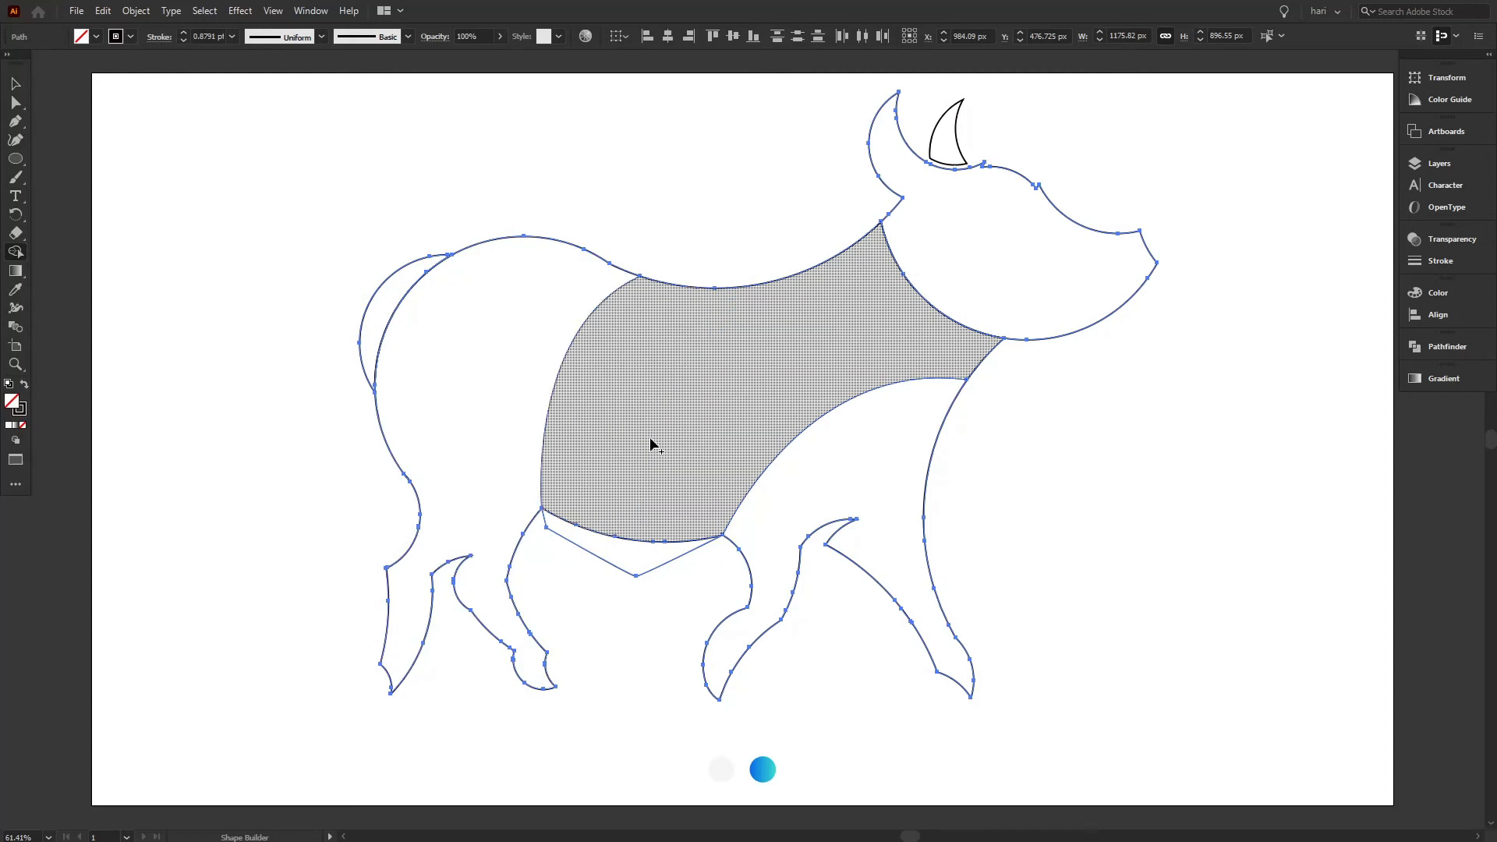
Delete the small triangle under the chest with Shape Builder, then select the middle body section
left_click(658, 567, "alt")
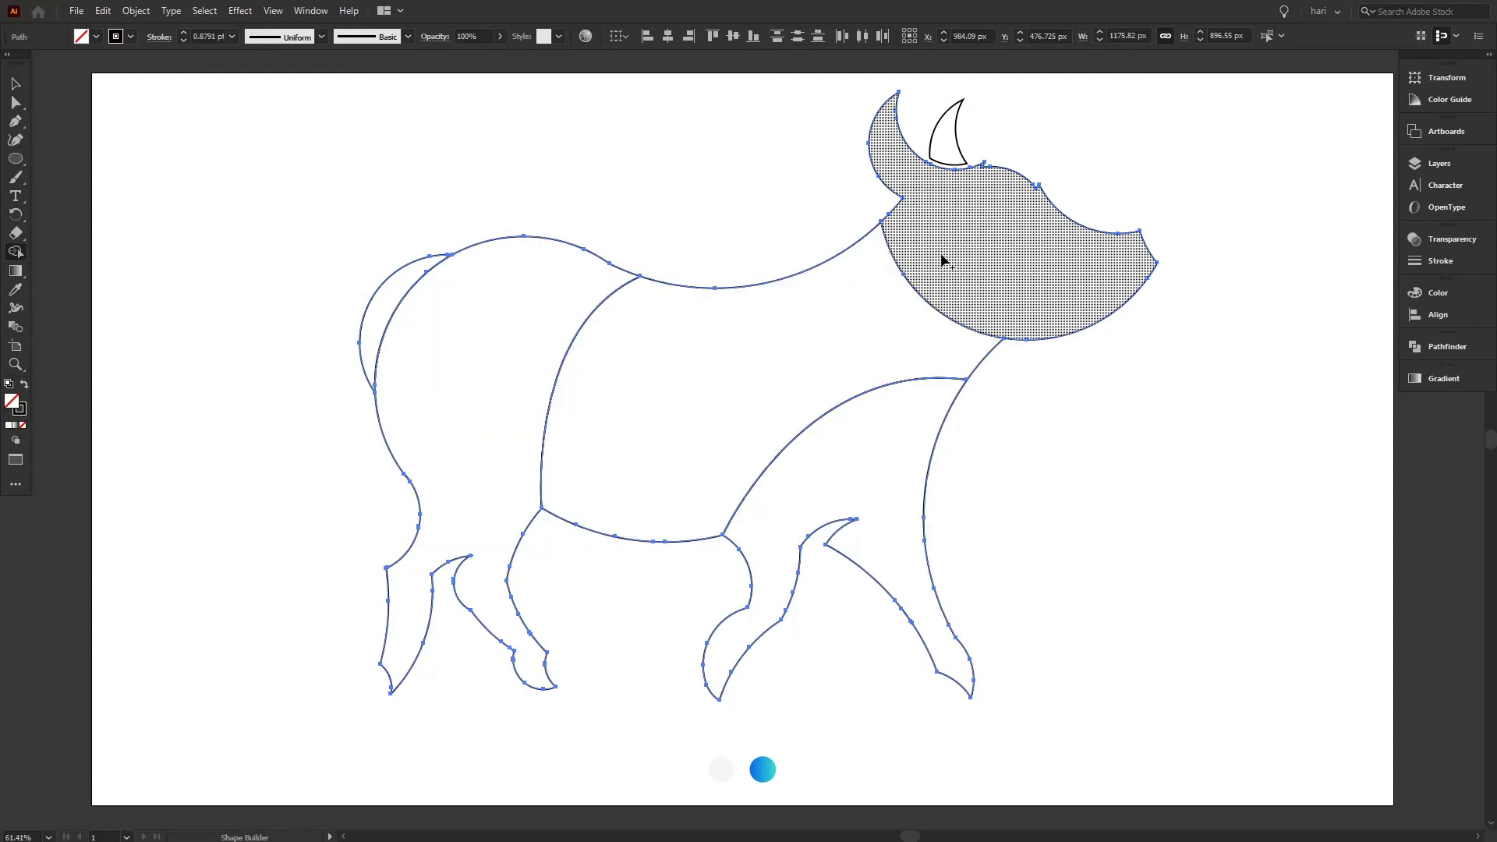
left_click(15, 83)
left_click(239, 146)
left_click_drag(240, 146, 1173, 452)
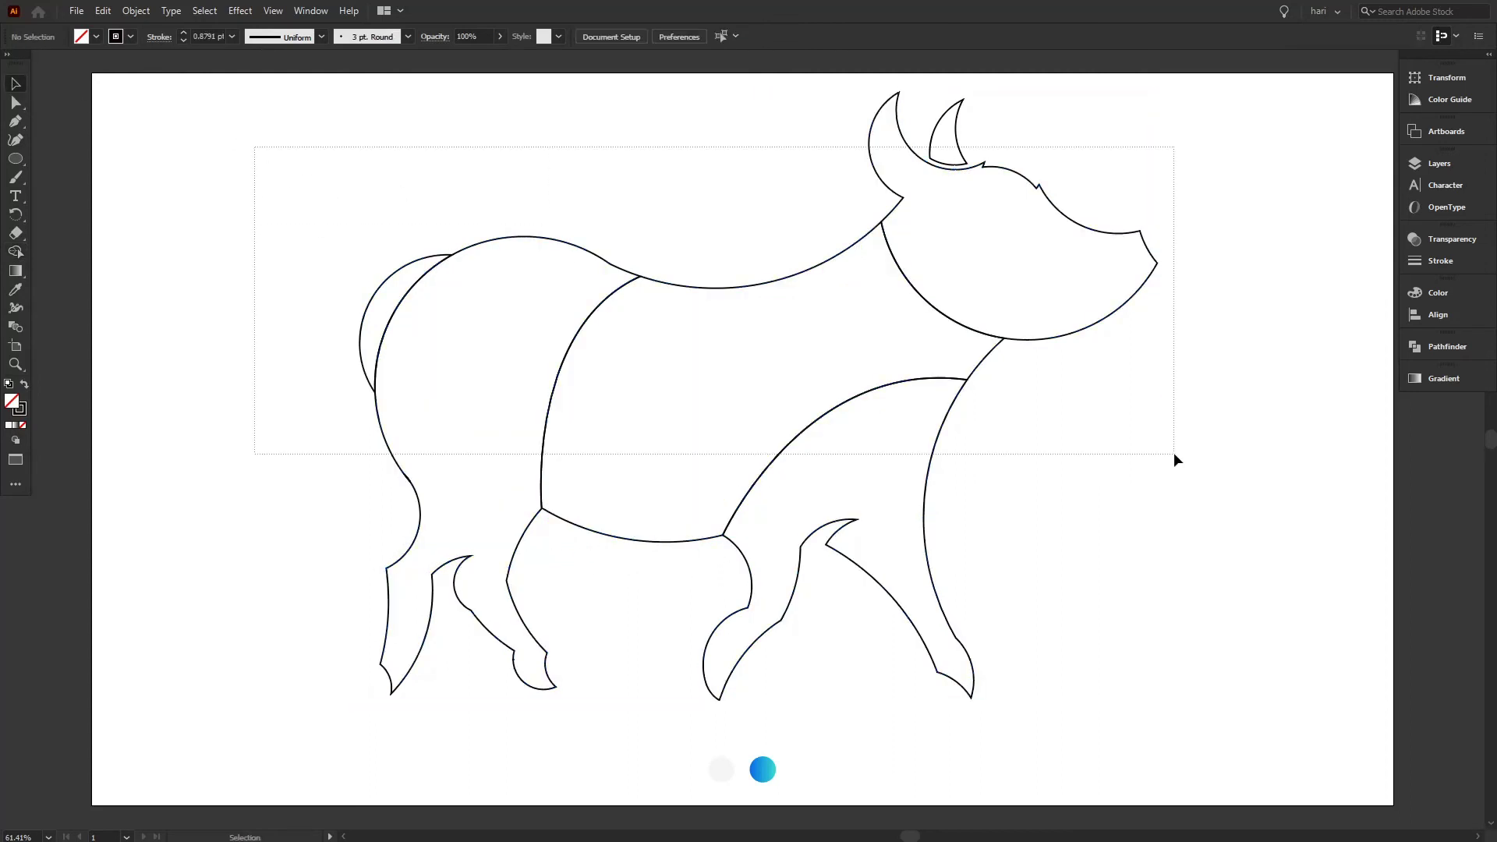
left_click(333, 404)
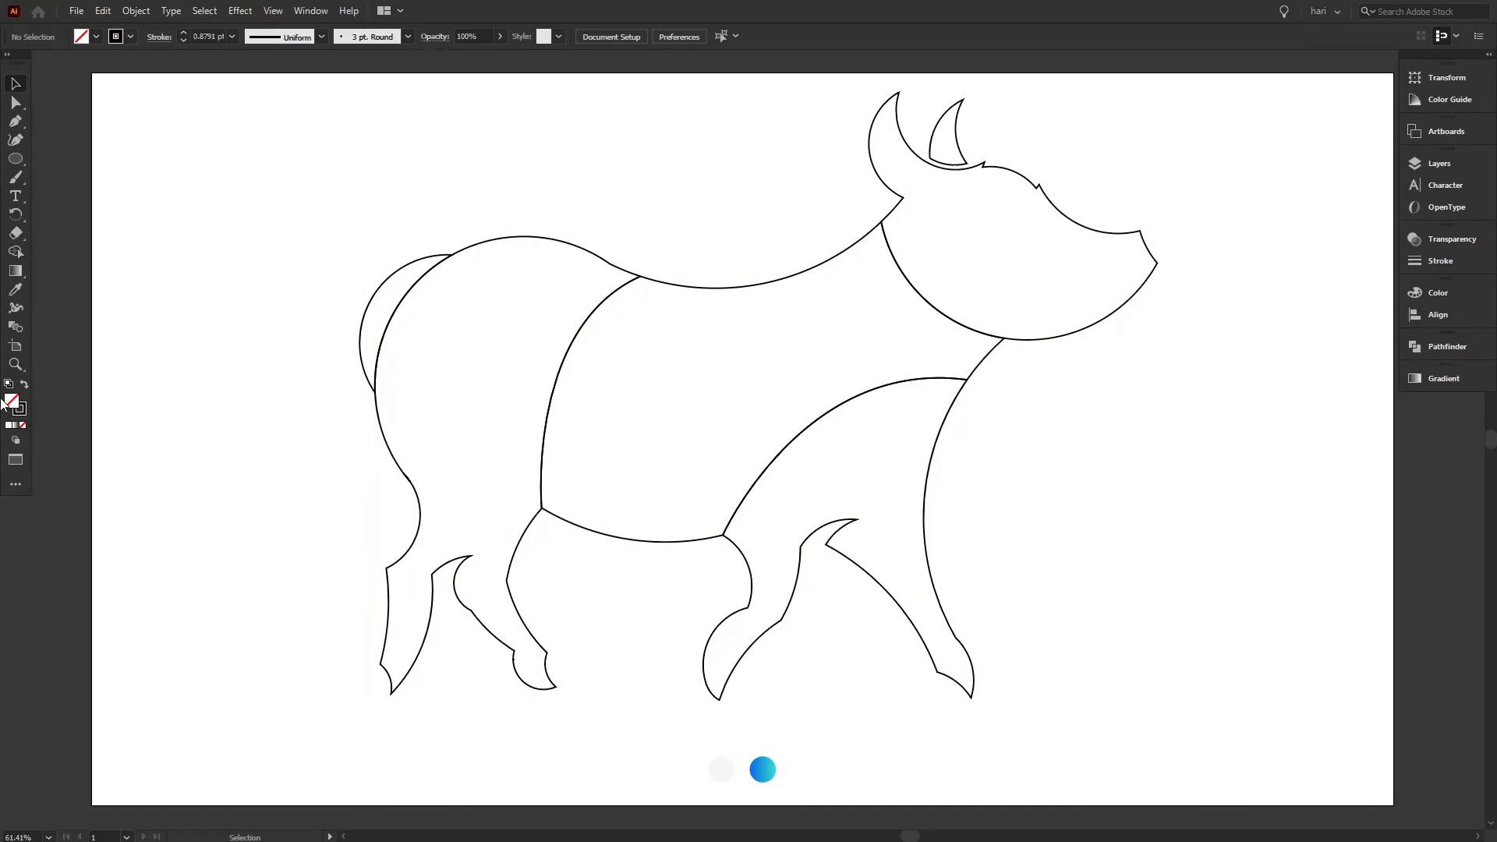
left_click(762, 286)
Give the middle body section the blue gradient, reversed and angled from neck to lower left
key("i")
left_click(768, 773)
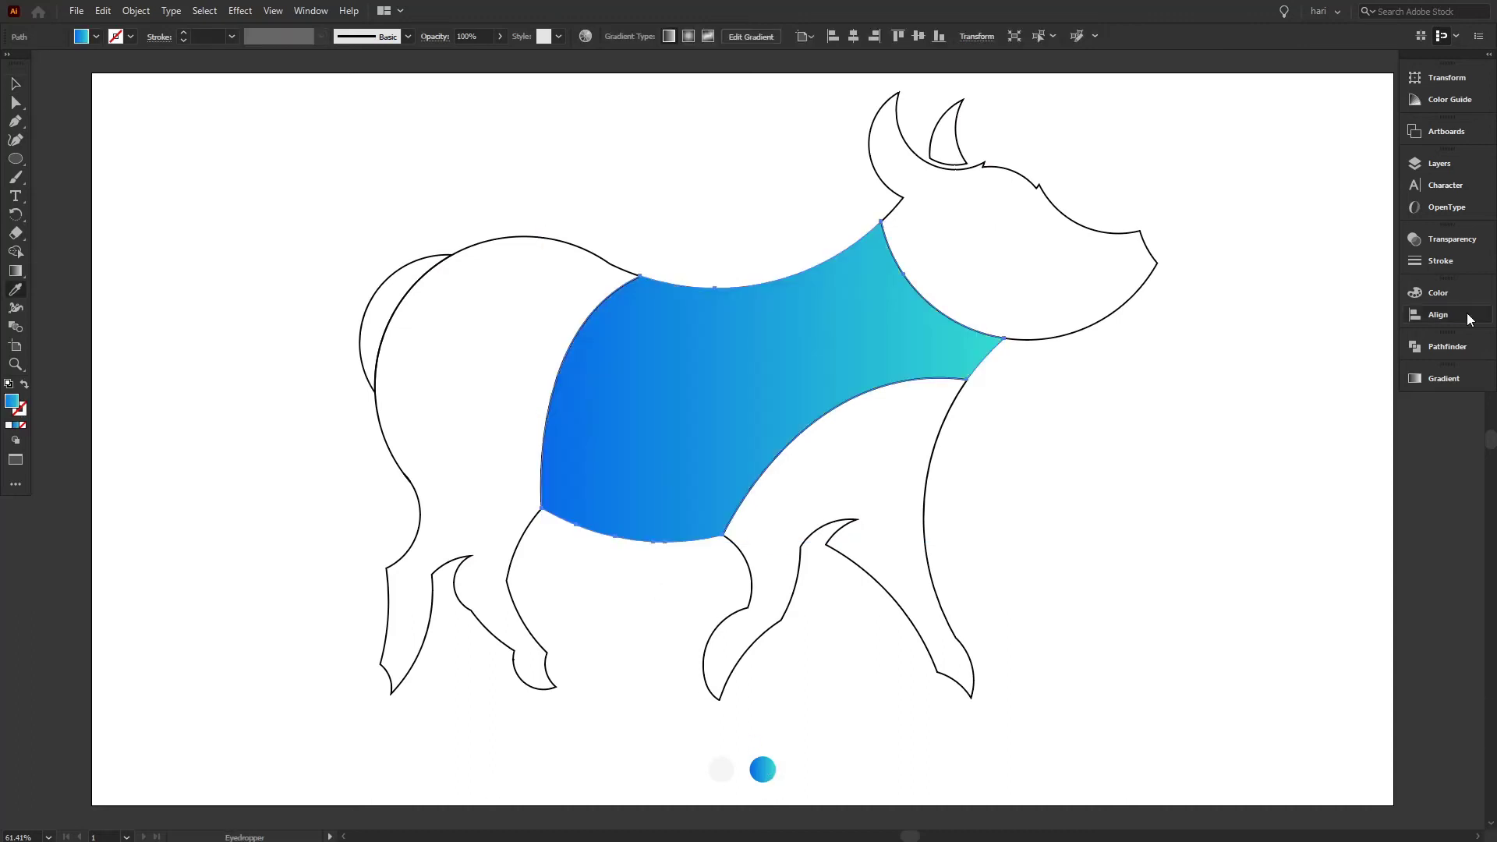
left_click(1443, 378)
left_click(1233, 453)
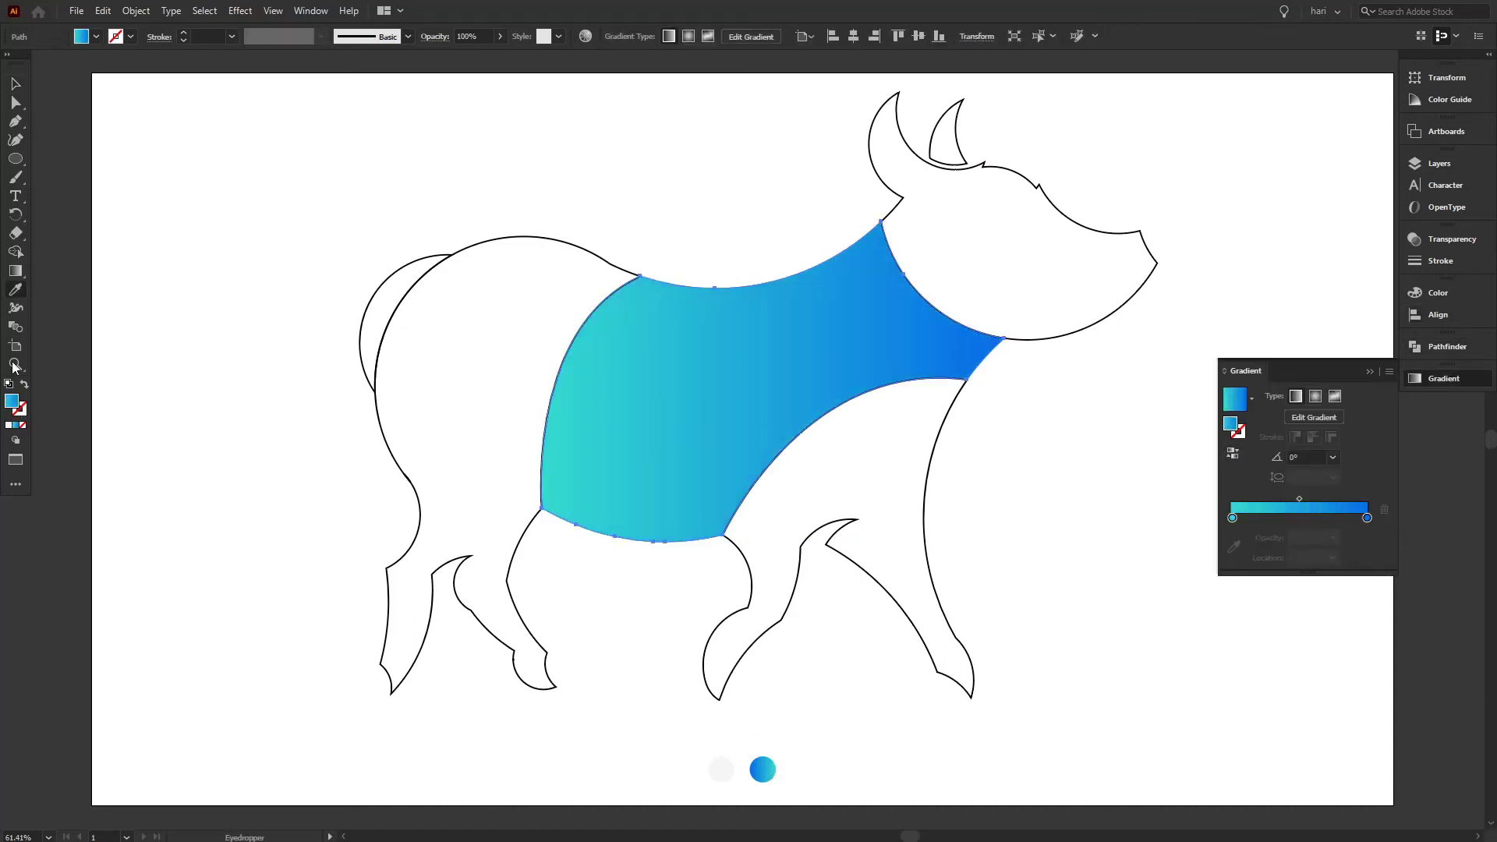
key("g")
left_click_drag(852, 256, 803, 317)
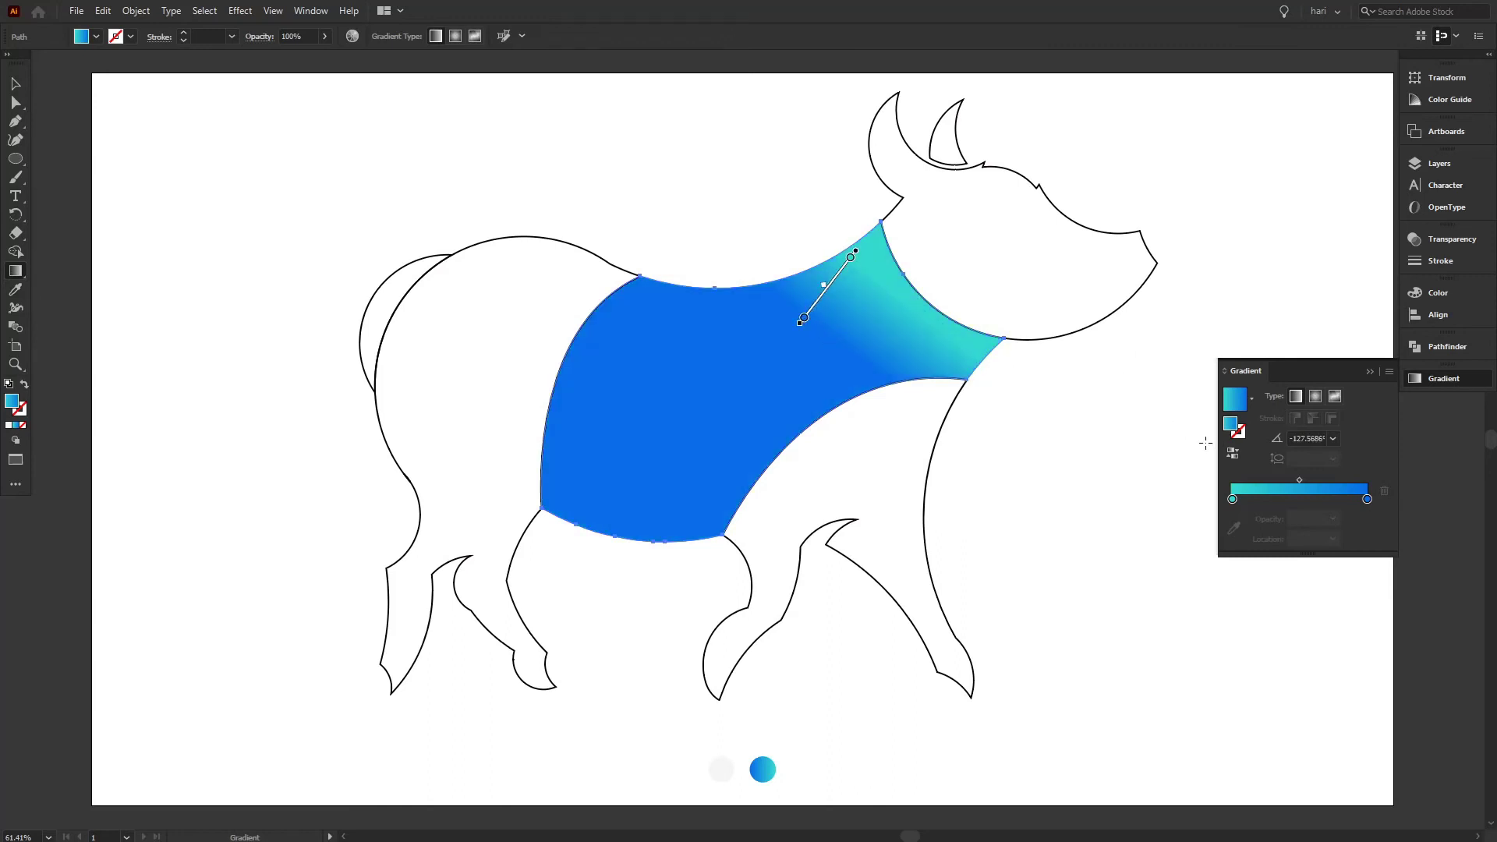
left_click(1232, 453)
left_click_drag(880, 238, 635, 497)
left_click_drag(903, 218, 658, 487)
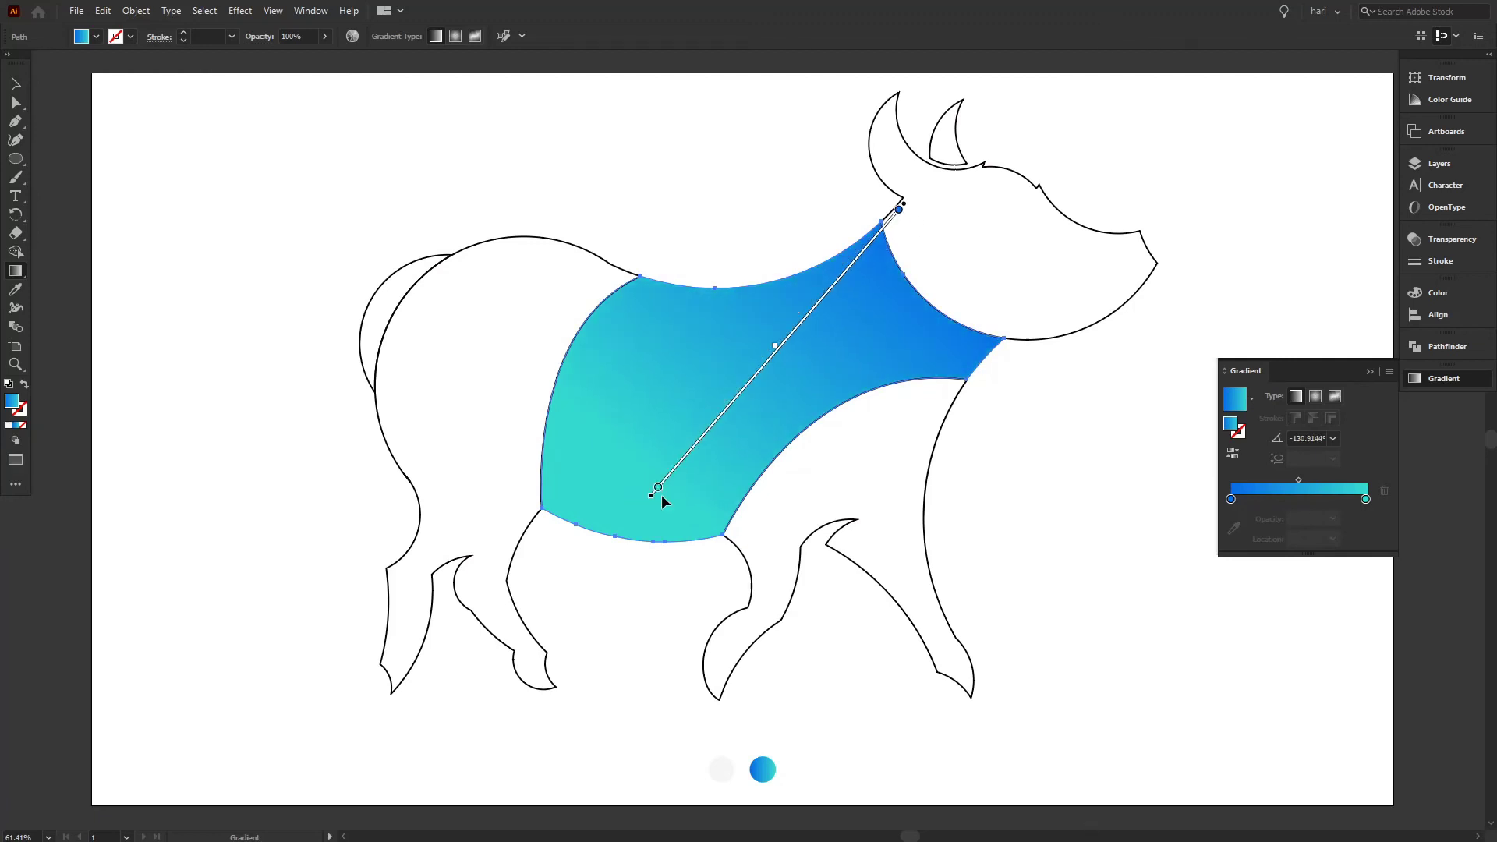
left_click(16, 83)
left_click(206, 158)
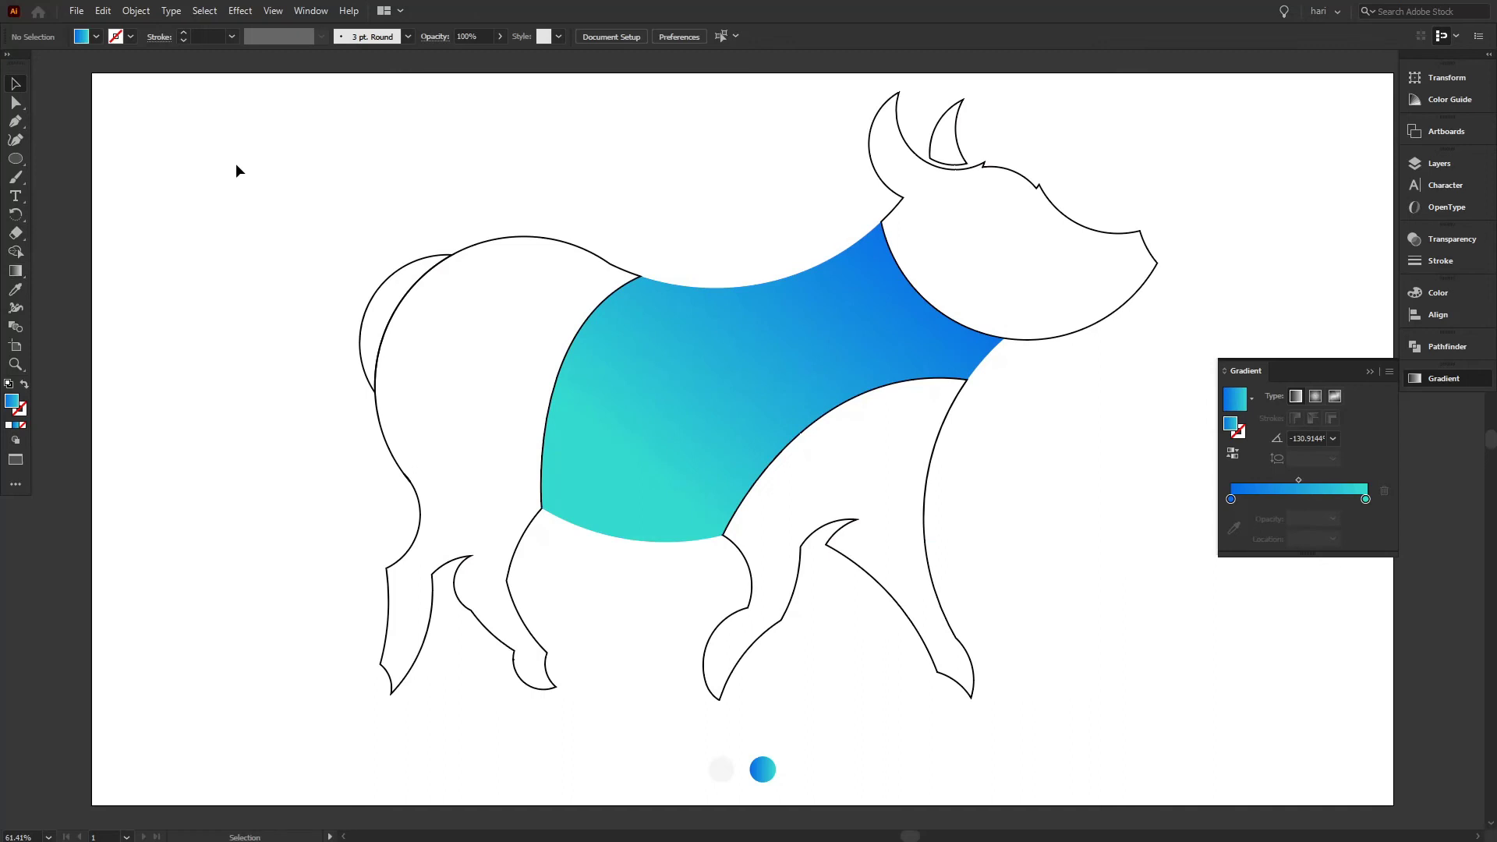
Apply the reversed blue gradient to the rear body section
left_click(484, 247)
key("i")
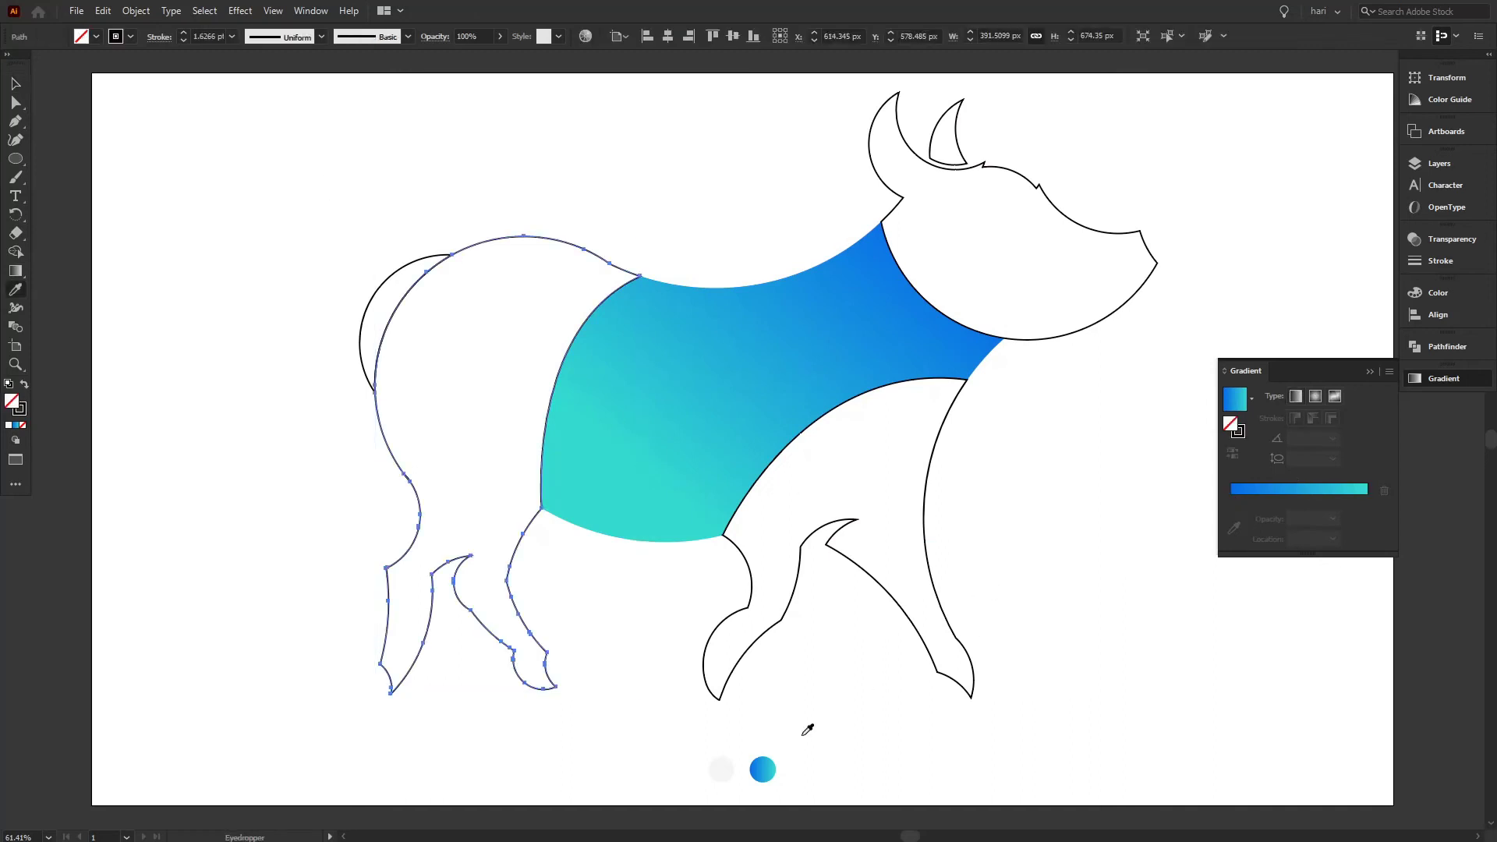
left_click(561, 403)
left_click(1233, 453)
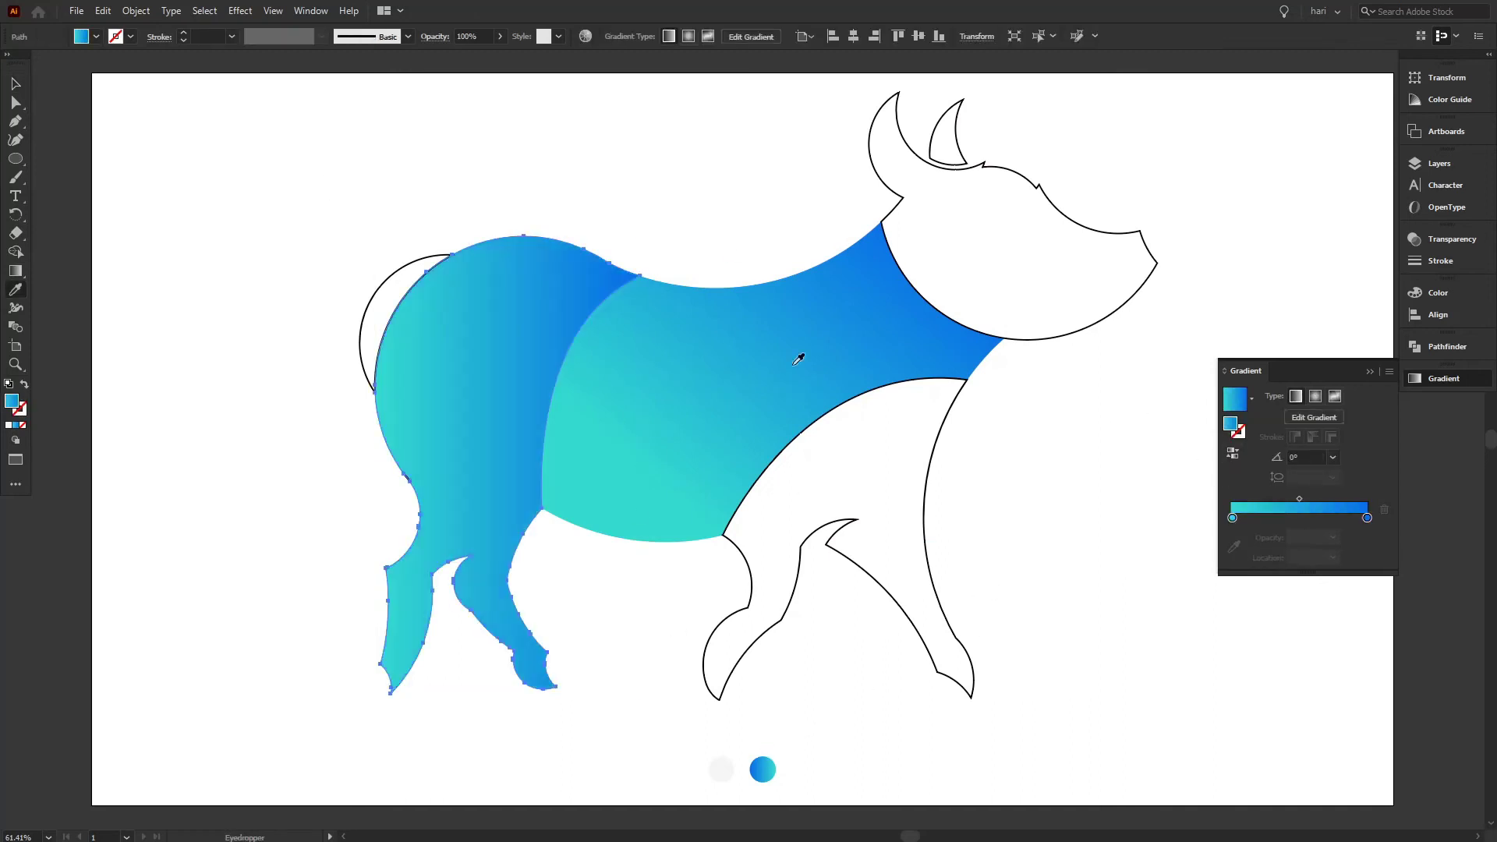
left_click(16, 271)
left_click_drag(577, 257, 510, 415)
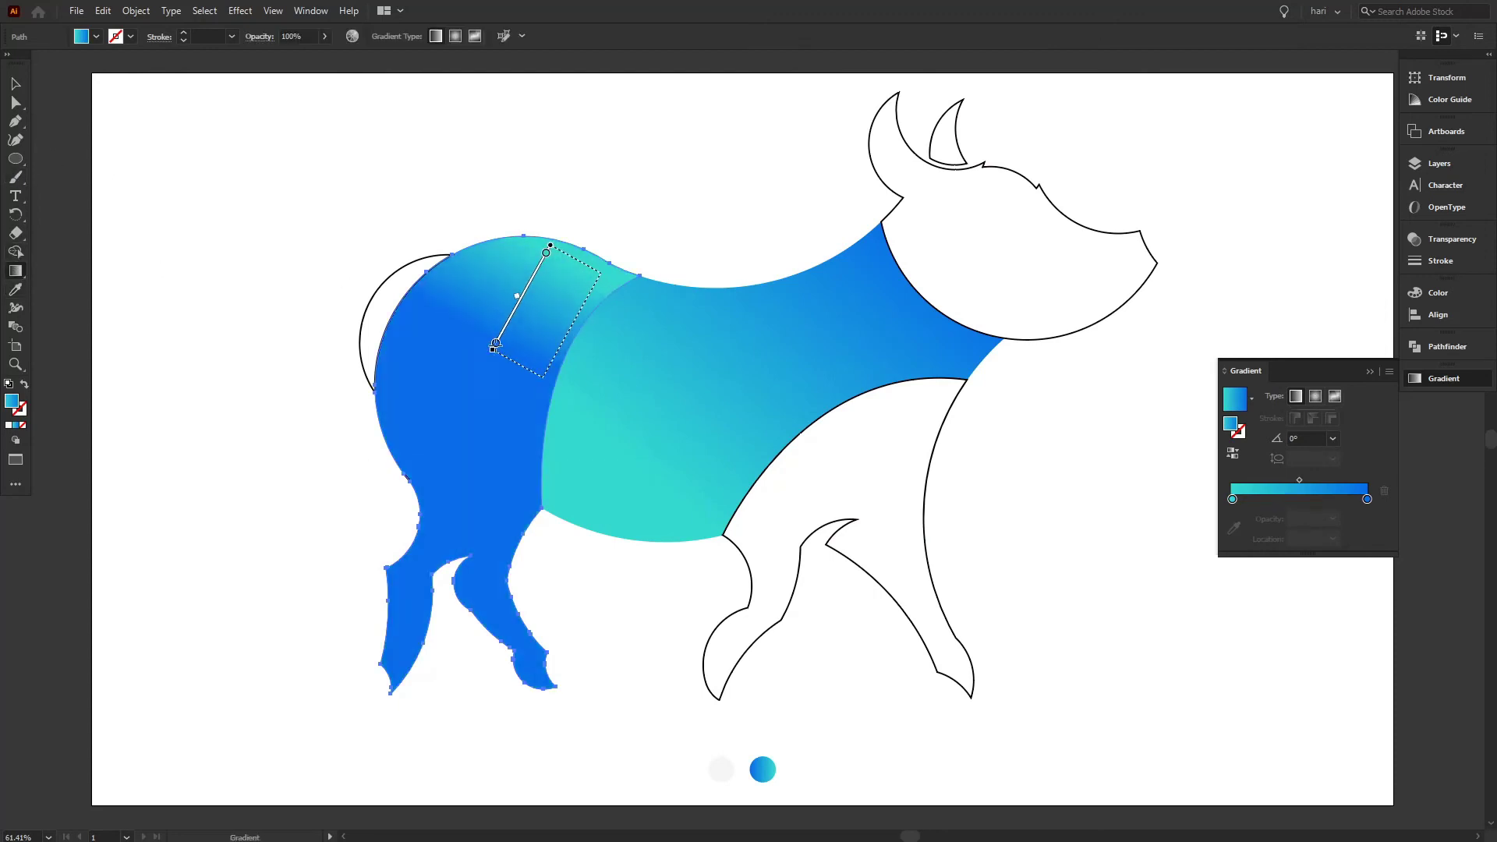
left_click(1233, 453)
Angle the rear section's gradient diagonally from the back down to the hindquarters
mouse_move(545, 251)
left_mouse_down()
mouse_move(493, 441)
mouse_move(635, 110)
left_mouse_up()
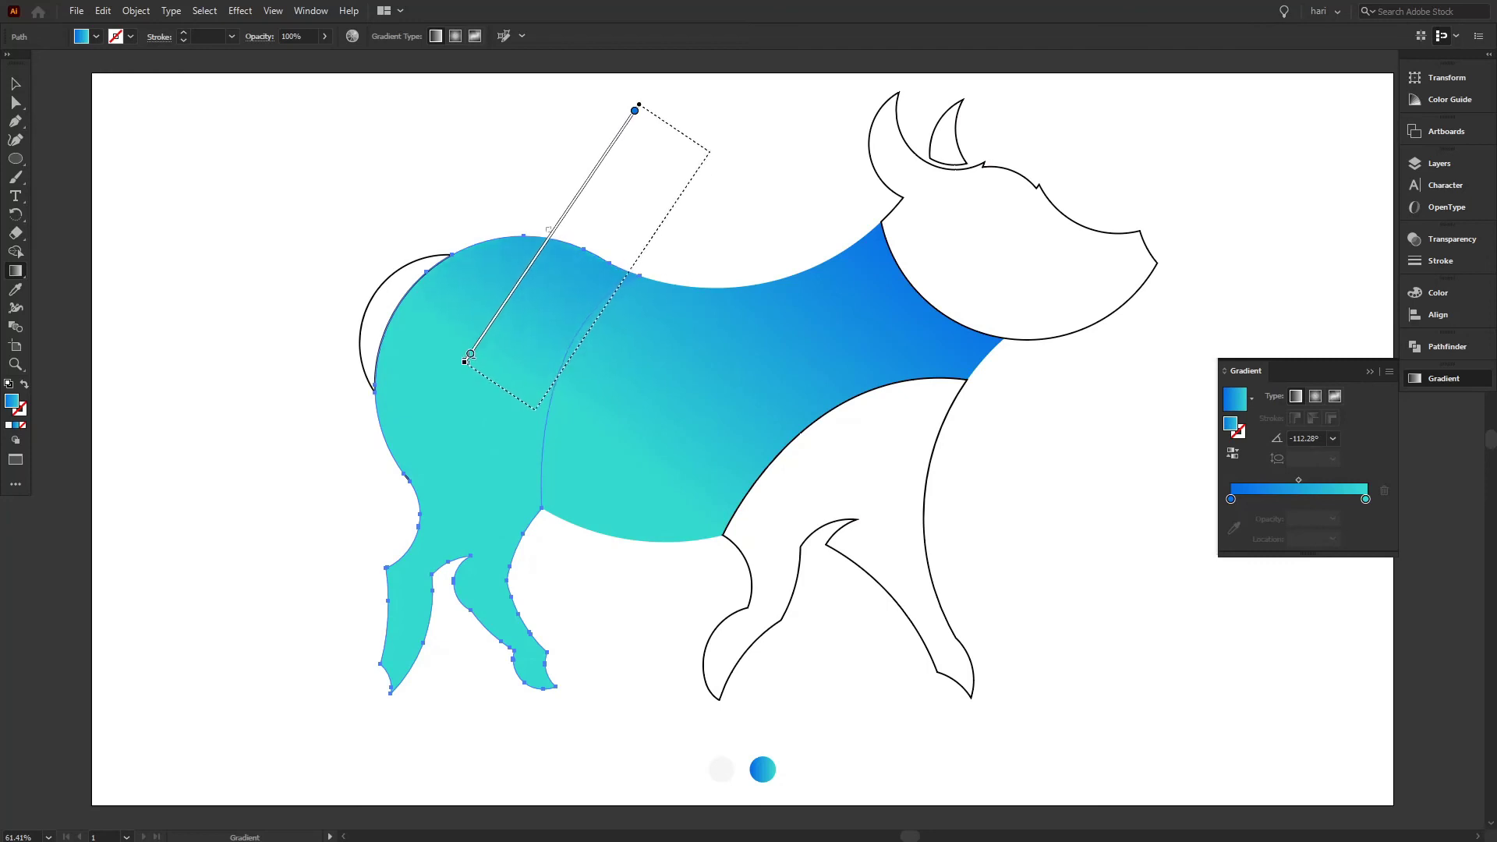
mouse_move(480, 421)
left_mouse_down()
mouse_move(429, 485)
mouse_move(473, 501)
left_mouse_up()
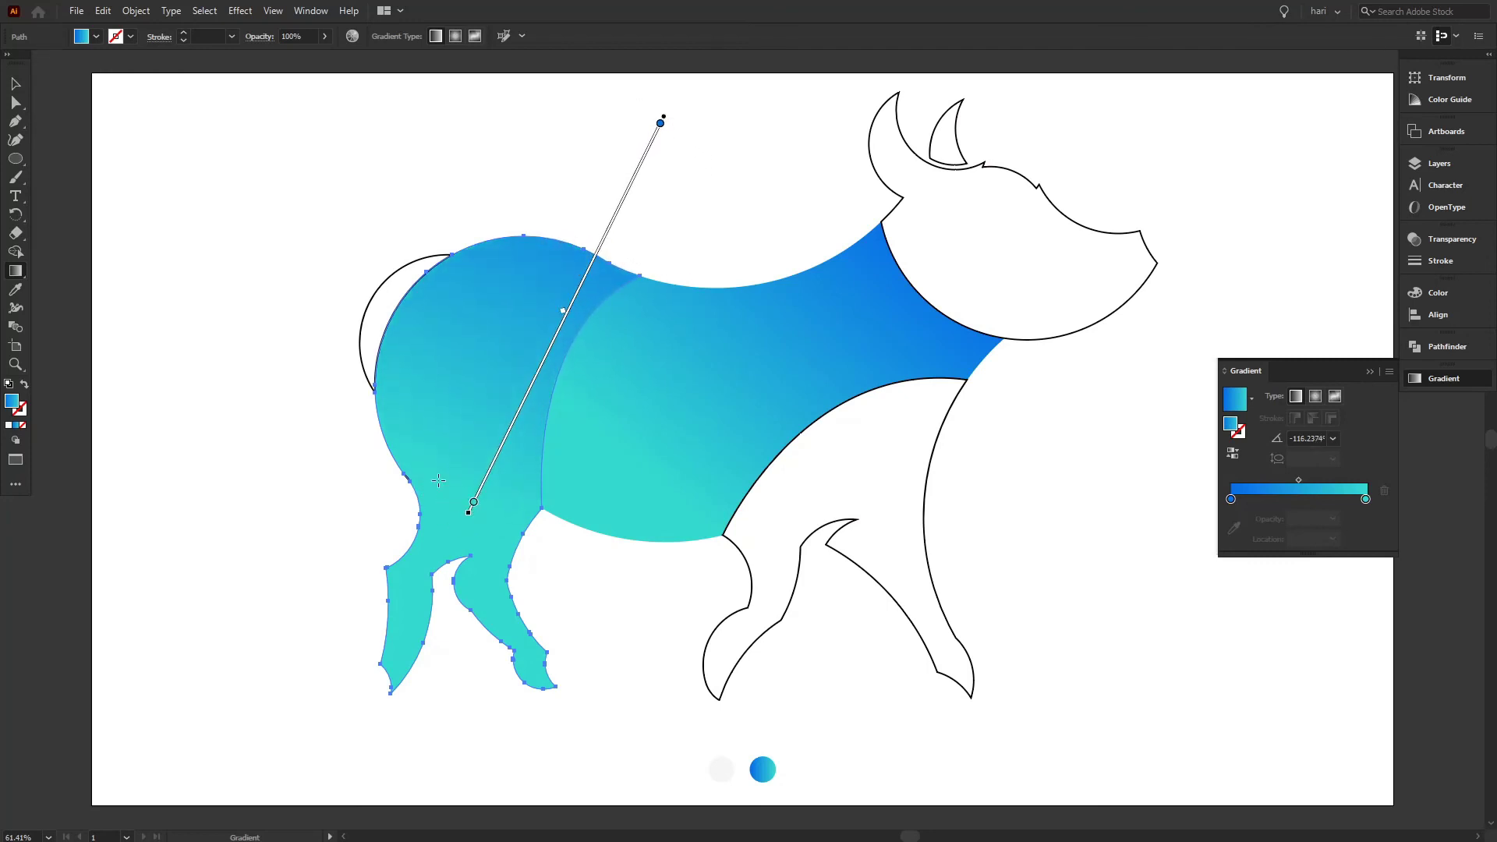
left_click_drag(596, 199, 499, 441)
mouse_move(585, 175)
left_mouse_down()
mouse_move(522, 334)
mouse_move(371, 421)
left_mouse_up()
left_click_drag(679, 255, 478, 494)
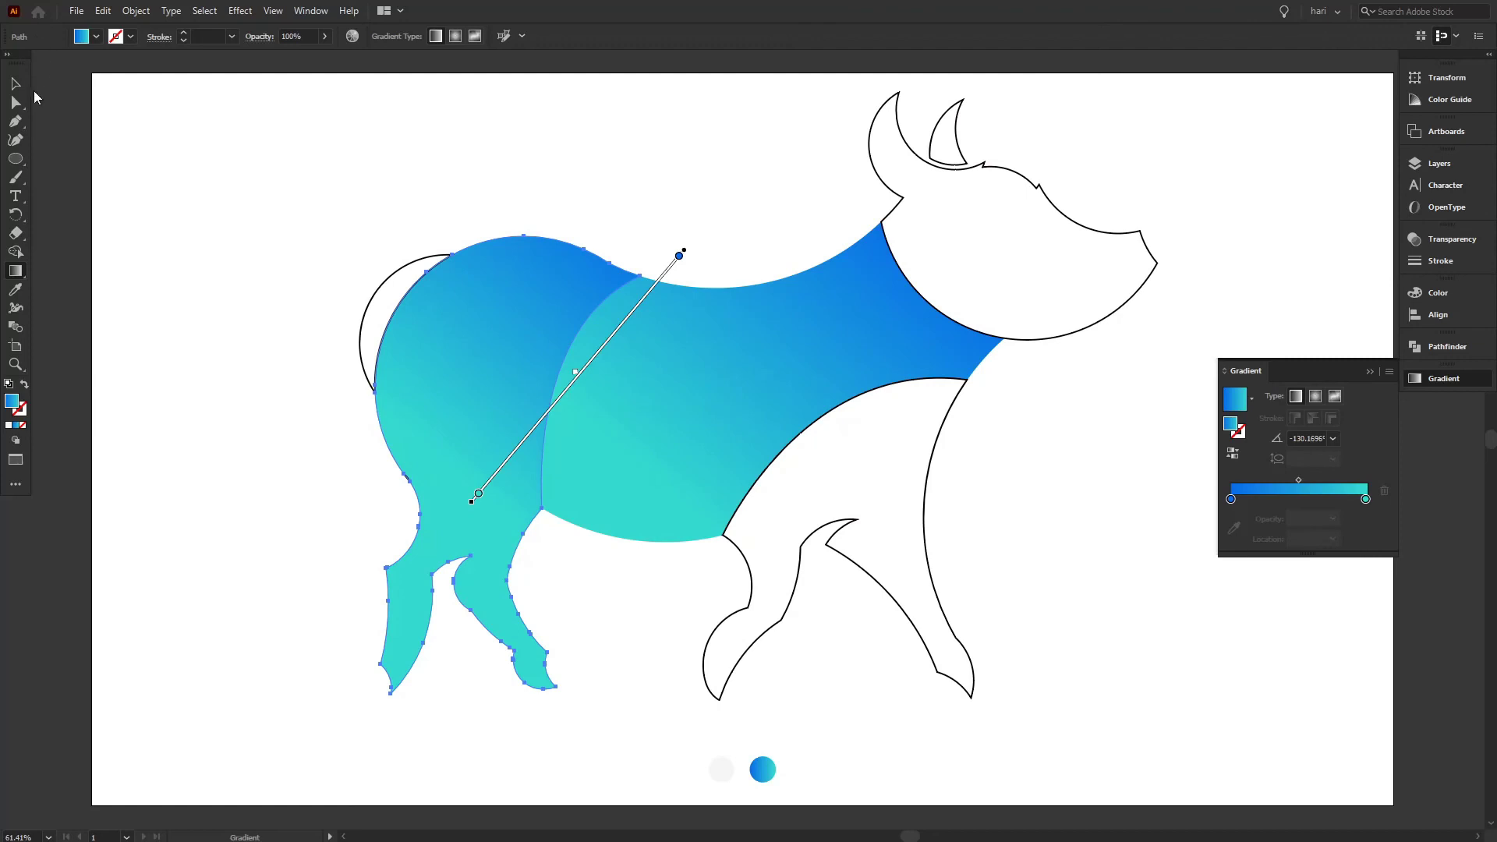
left_click(16, 83)
left_click(224, 161)
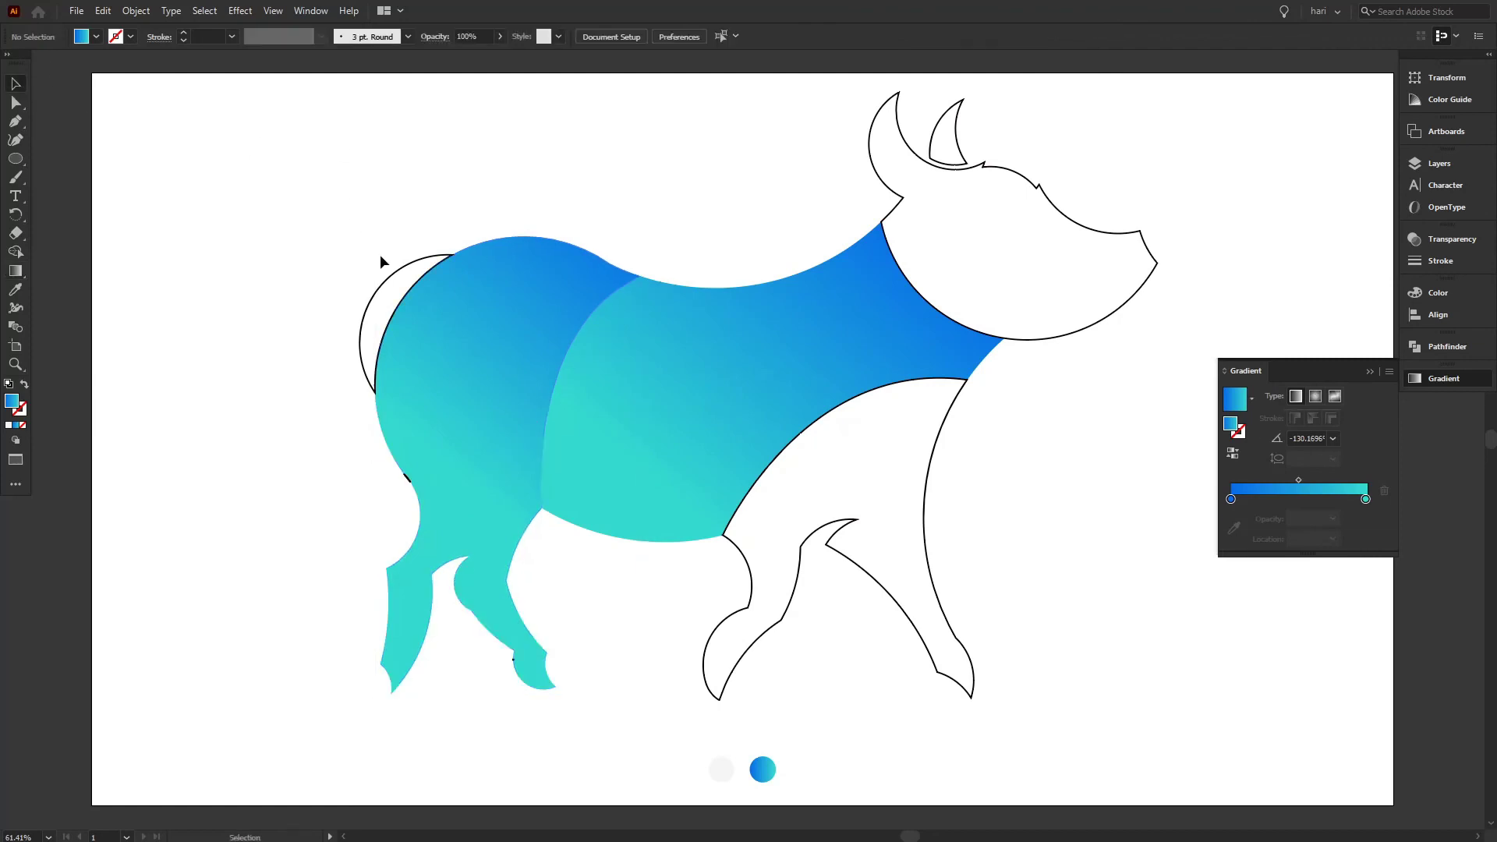
Fill the front leg and chest section with the blue gradient, angled diagonally from upper right
left_click(935, 463)
key("i")
left_click(763, 769)
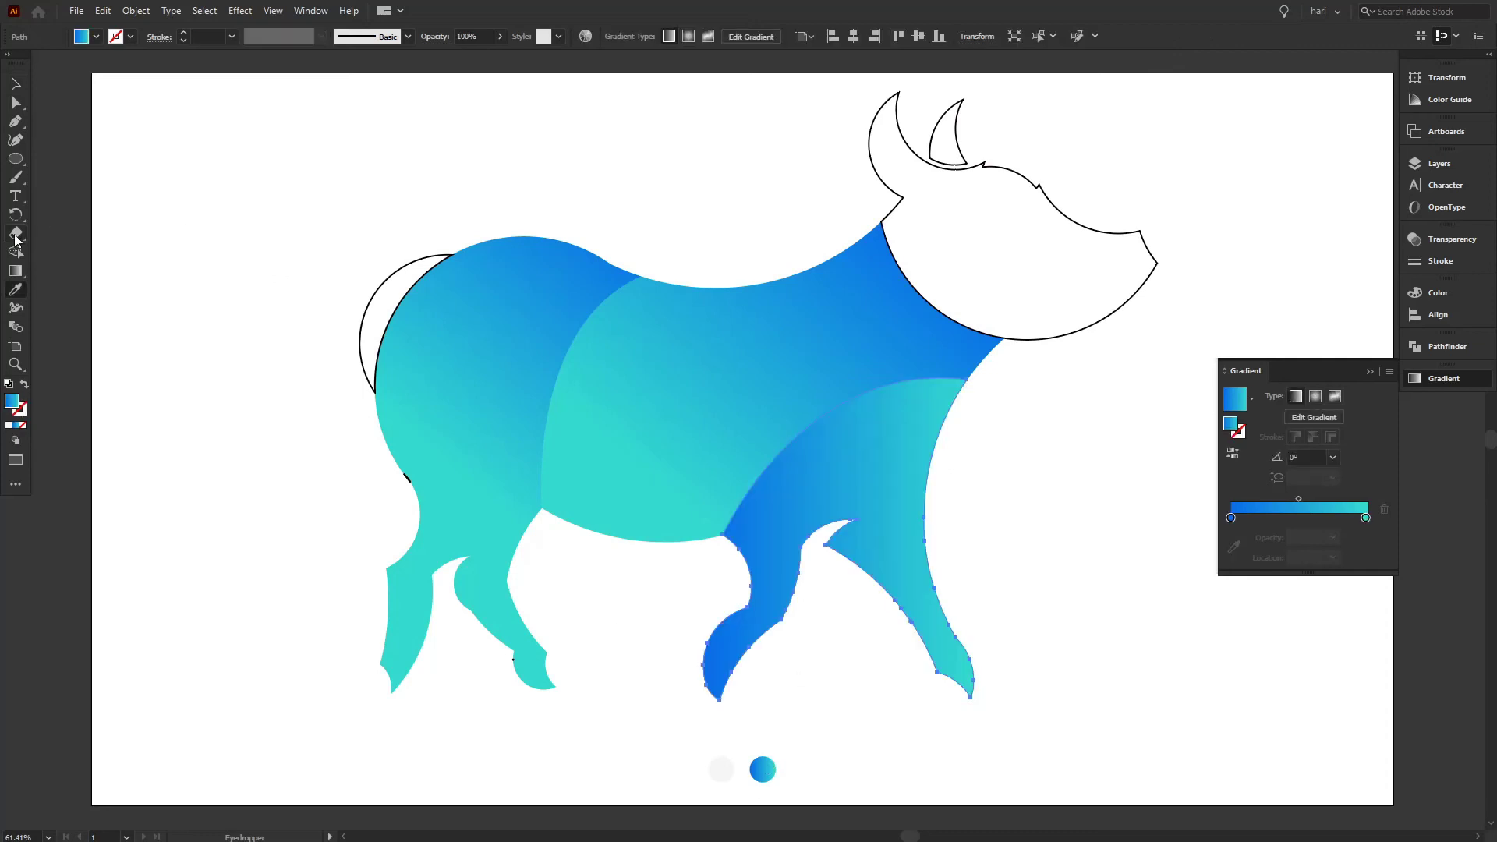
left_click(14, 273)
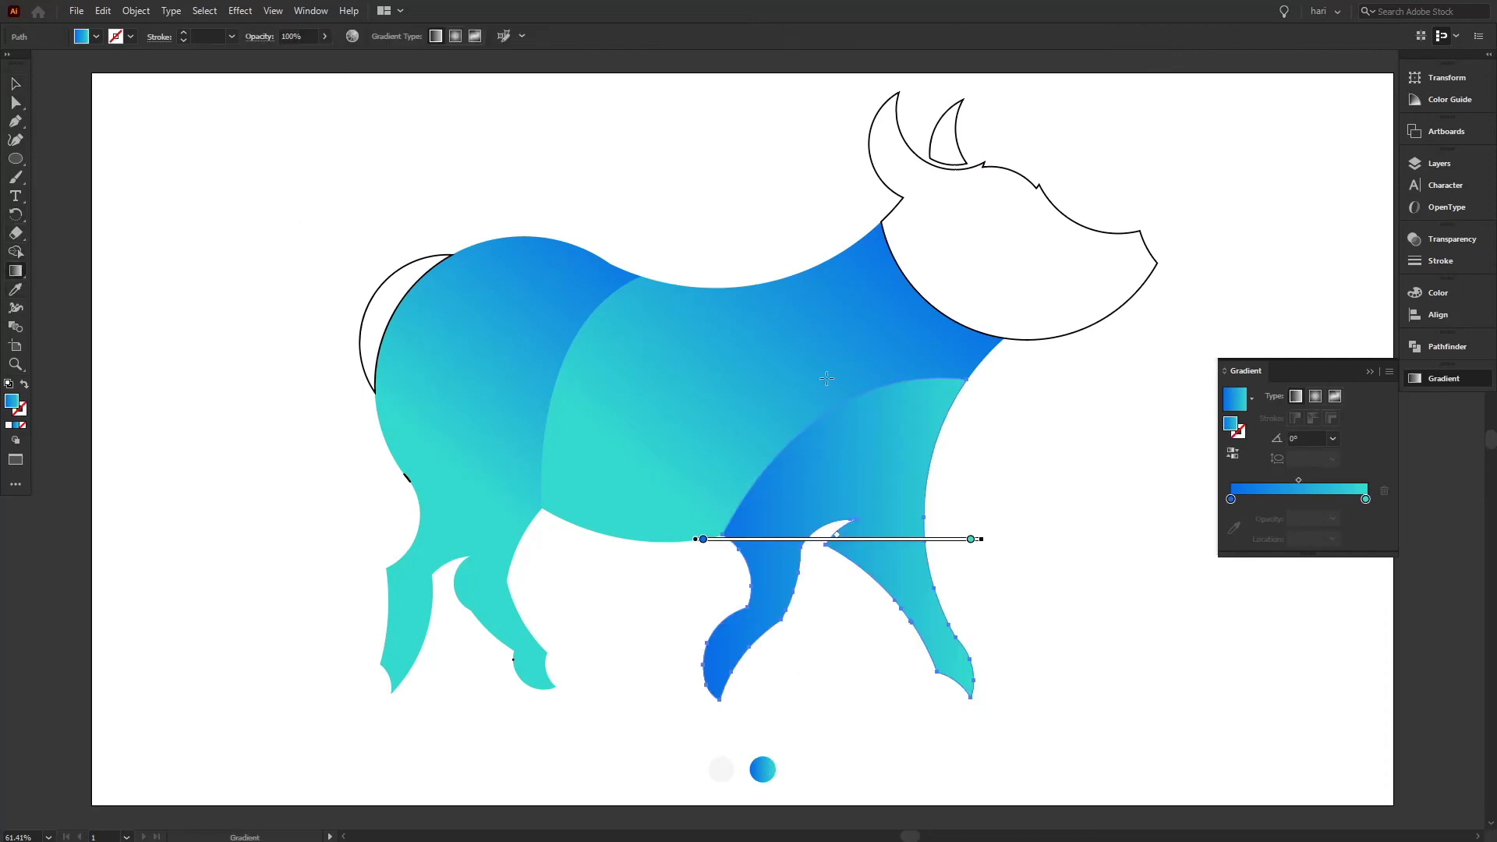
mouse_move(1012, 411)
left_mouse_down()
mouse_move(783, 615)
mouse_move(782, 593)
mouse_move(790, 611)
left_mouse_up()
left_click(14, 84)
left_click(215, 168)
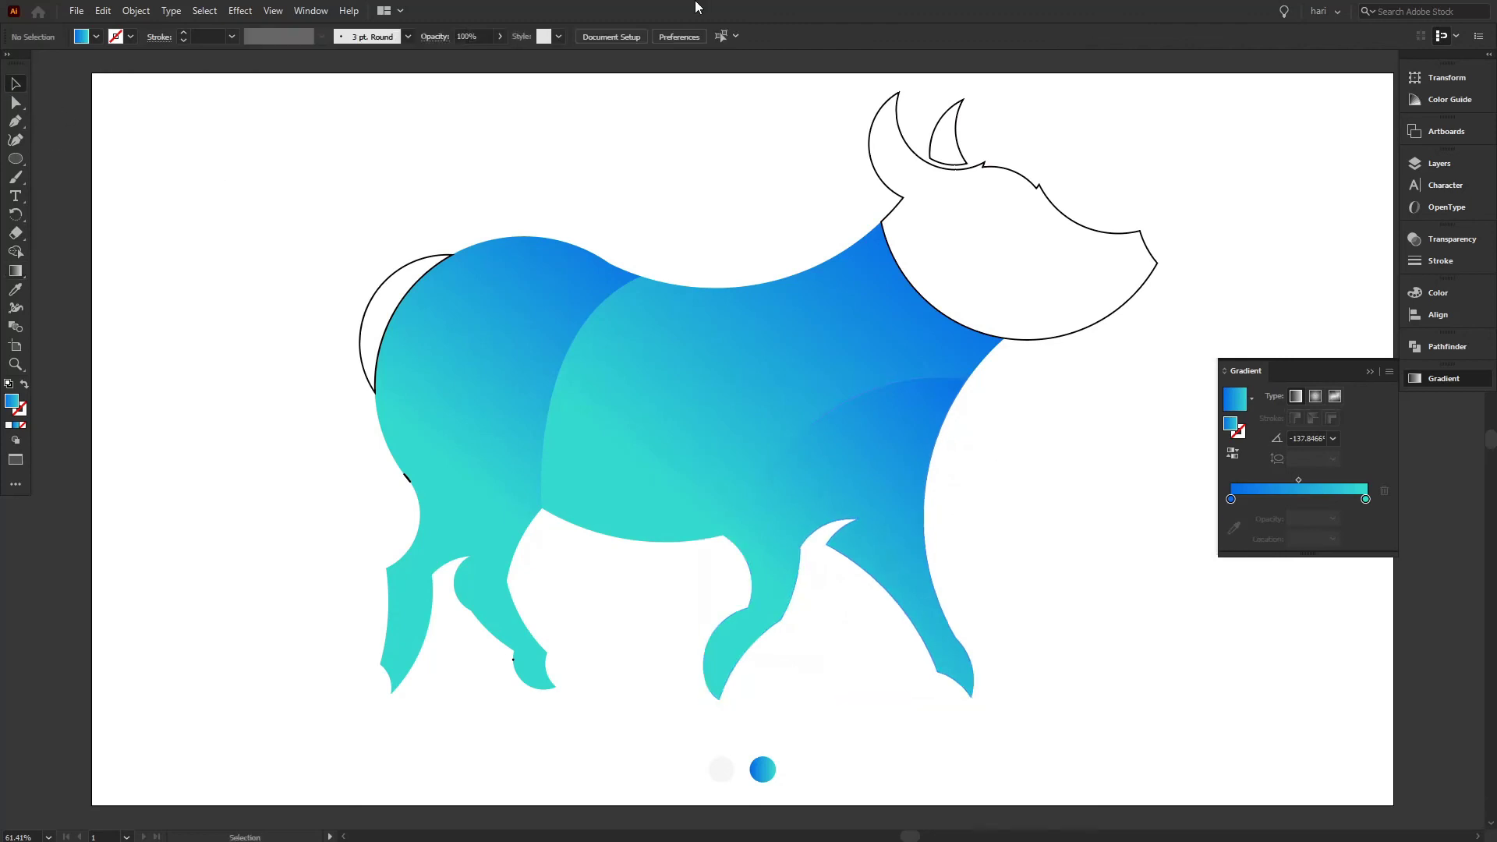
left_click(867, 166)
Give the head the blue-to-teal gradient, angled from horn toward snout
key("i")
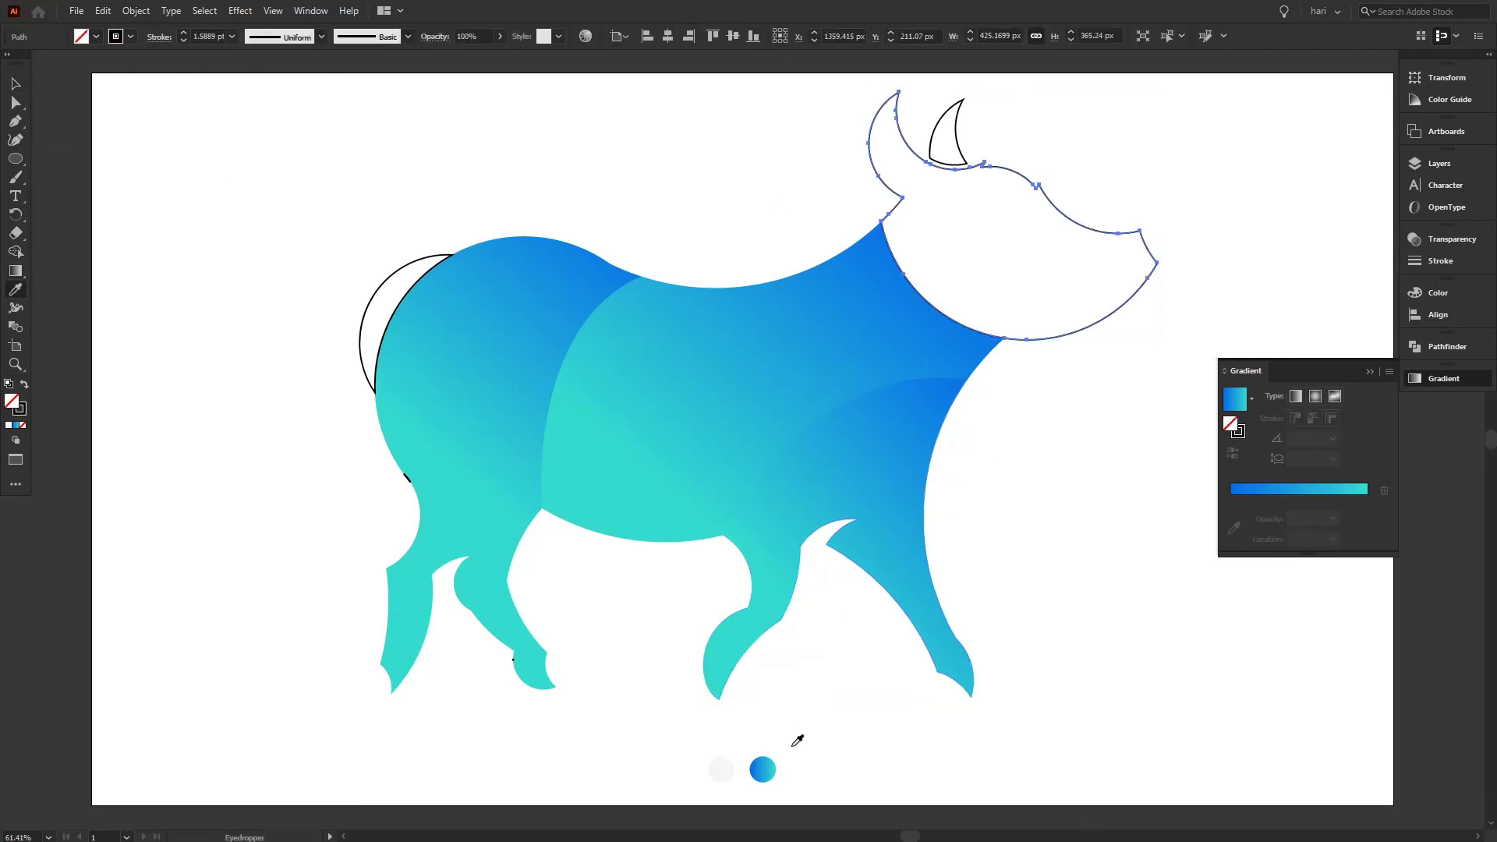
left_click(764, 770)
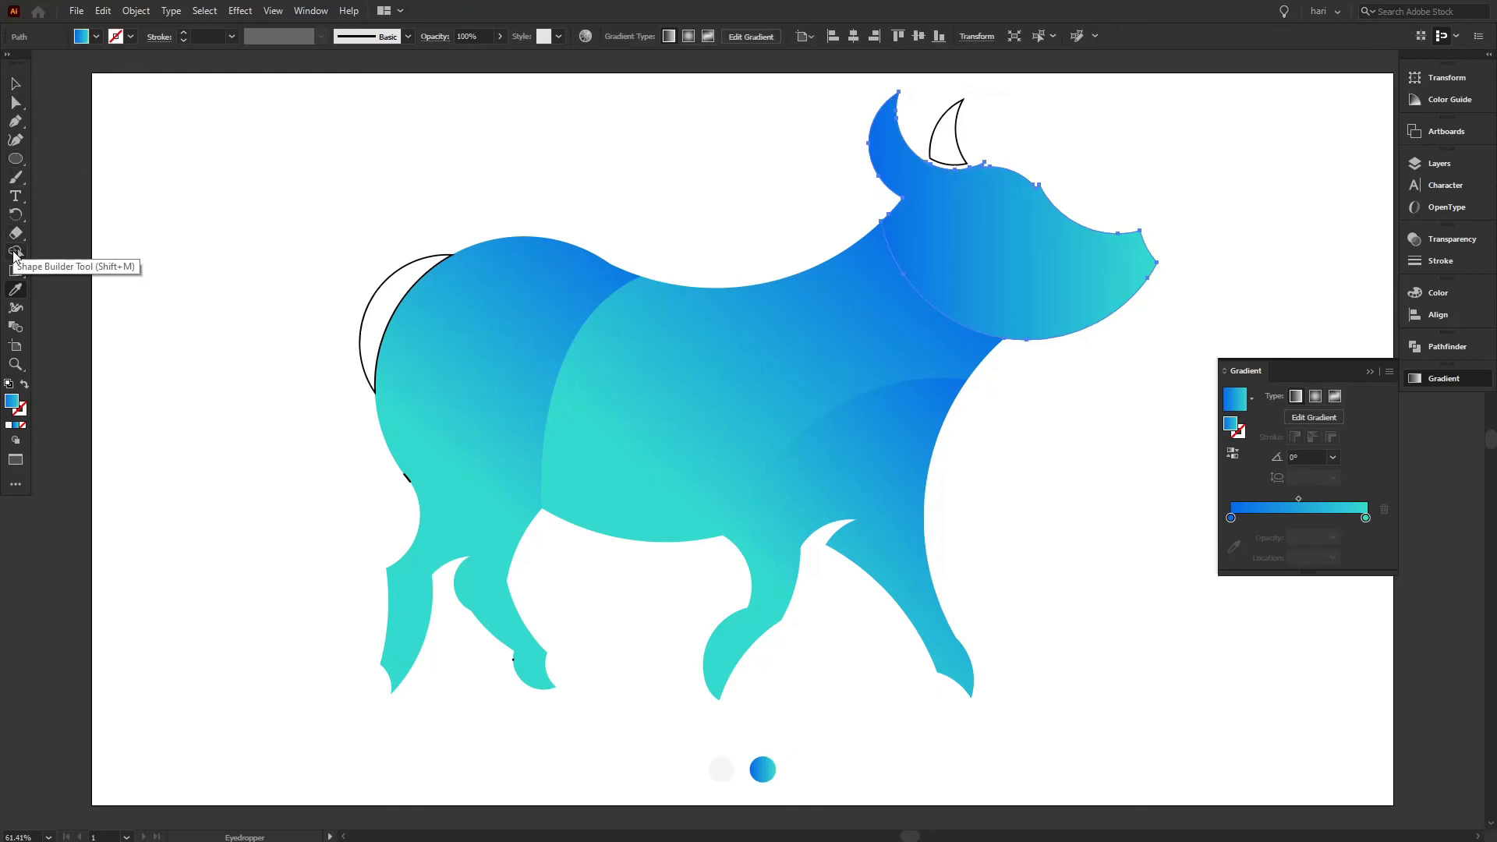
left_click(16, 270)
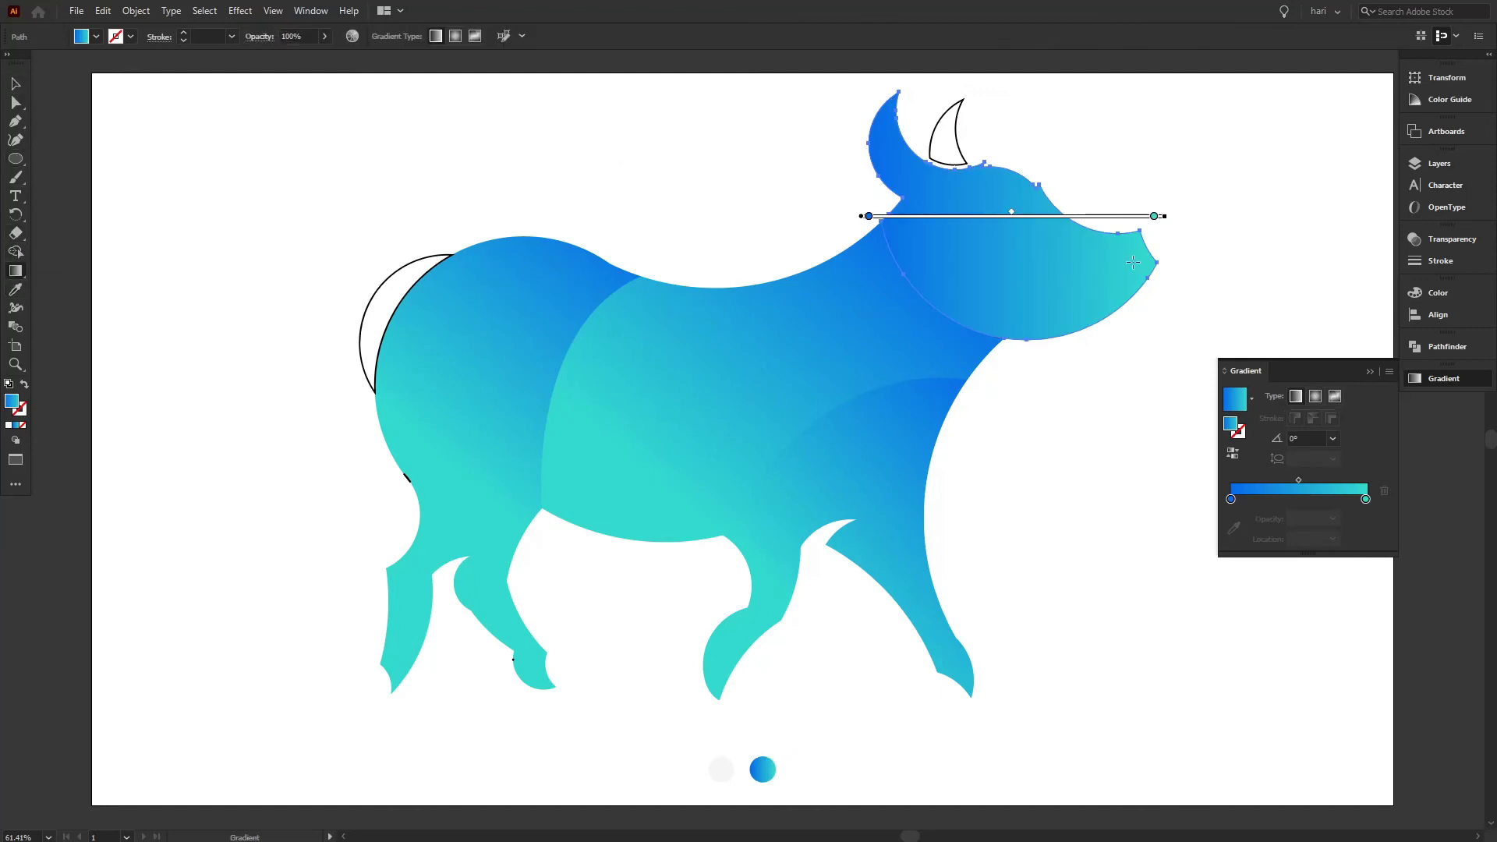
mouse_move(877, 140)
left_mouse_down()
mouse_move(1041, 261)
mouse_move(1135, 261)
left_mouse_up()
left_click_drag(877, 142, 866, 176)
left_click_drag(833, 127, 1139, 270)
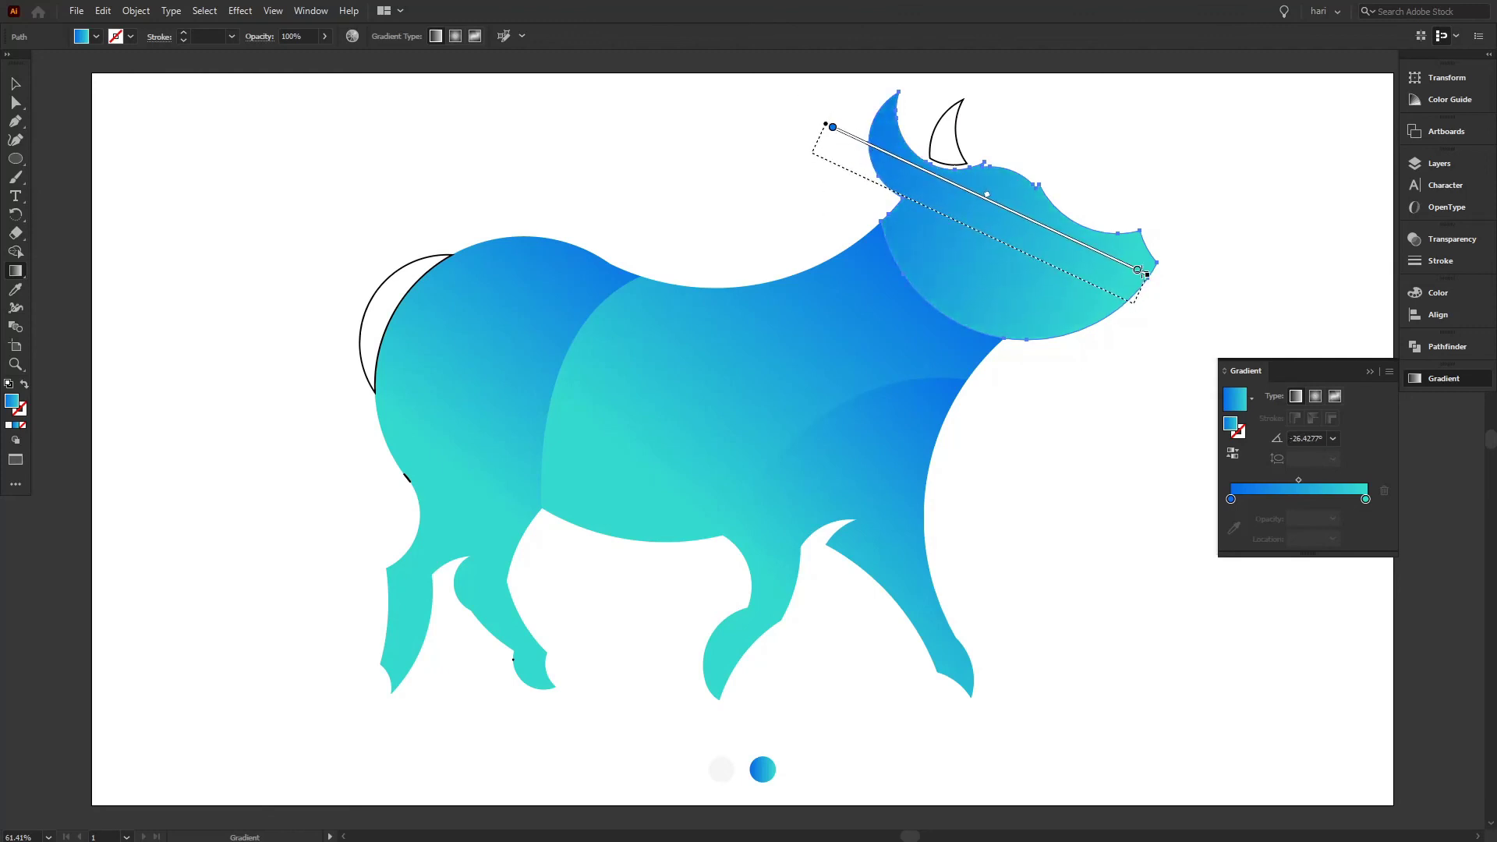
left_click_drag(873, 133, 1105, 273)
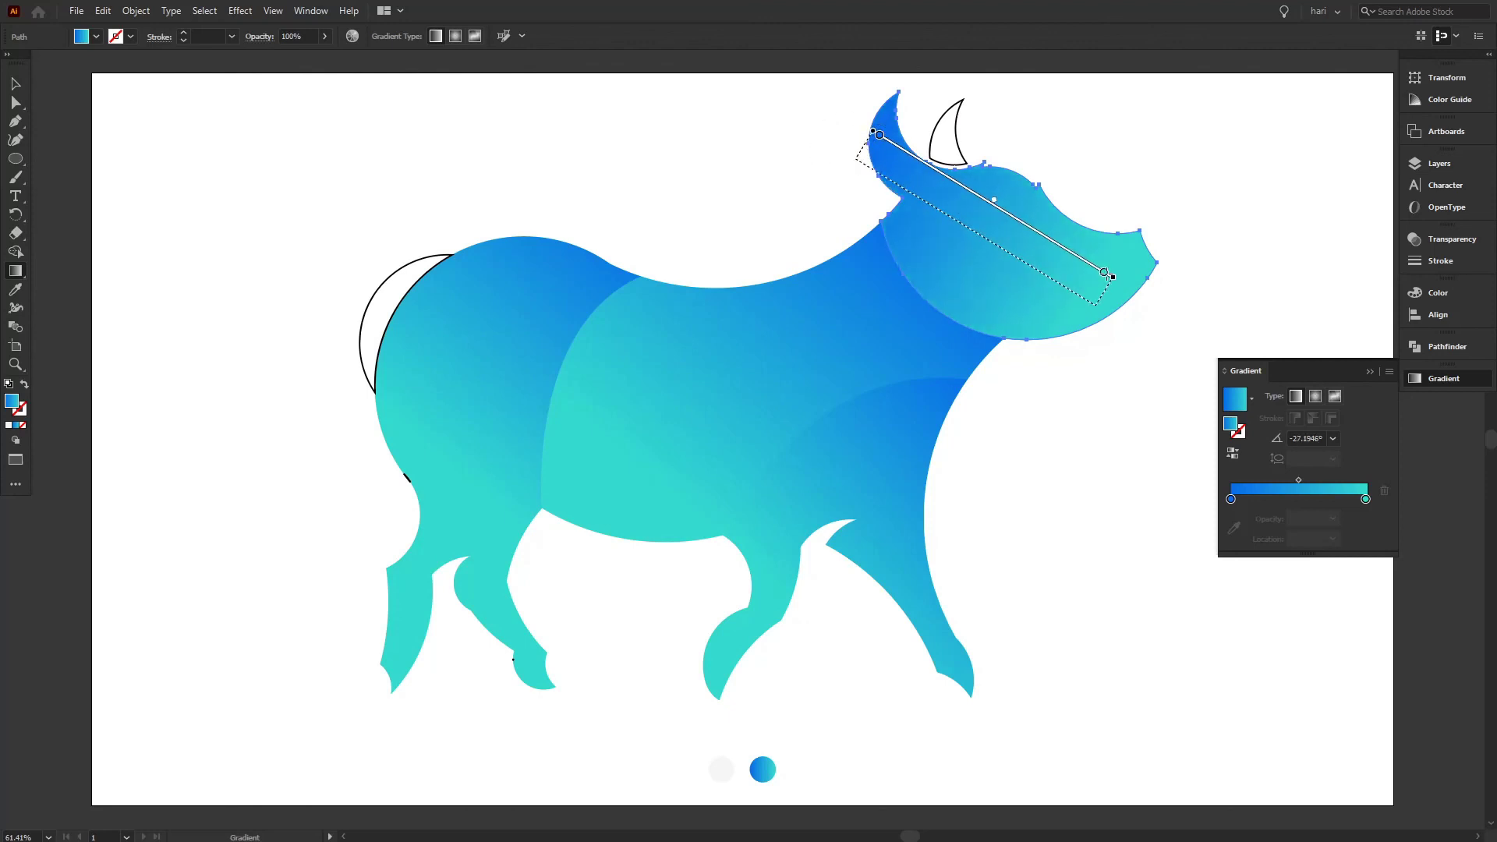
left_click_drag(858, 154, 1086, 301)
key("v")
left_click(177, 141)
Fill the inner horn with the reversed gradient running right to left across it
left_click(958, 129)
key("i")
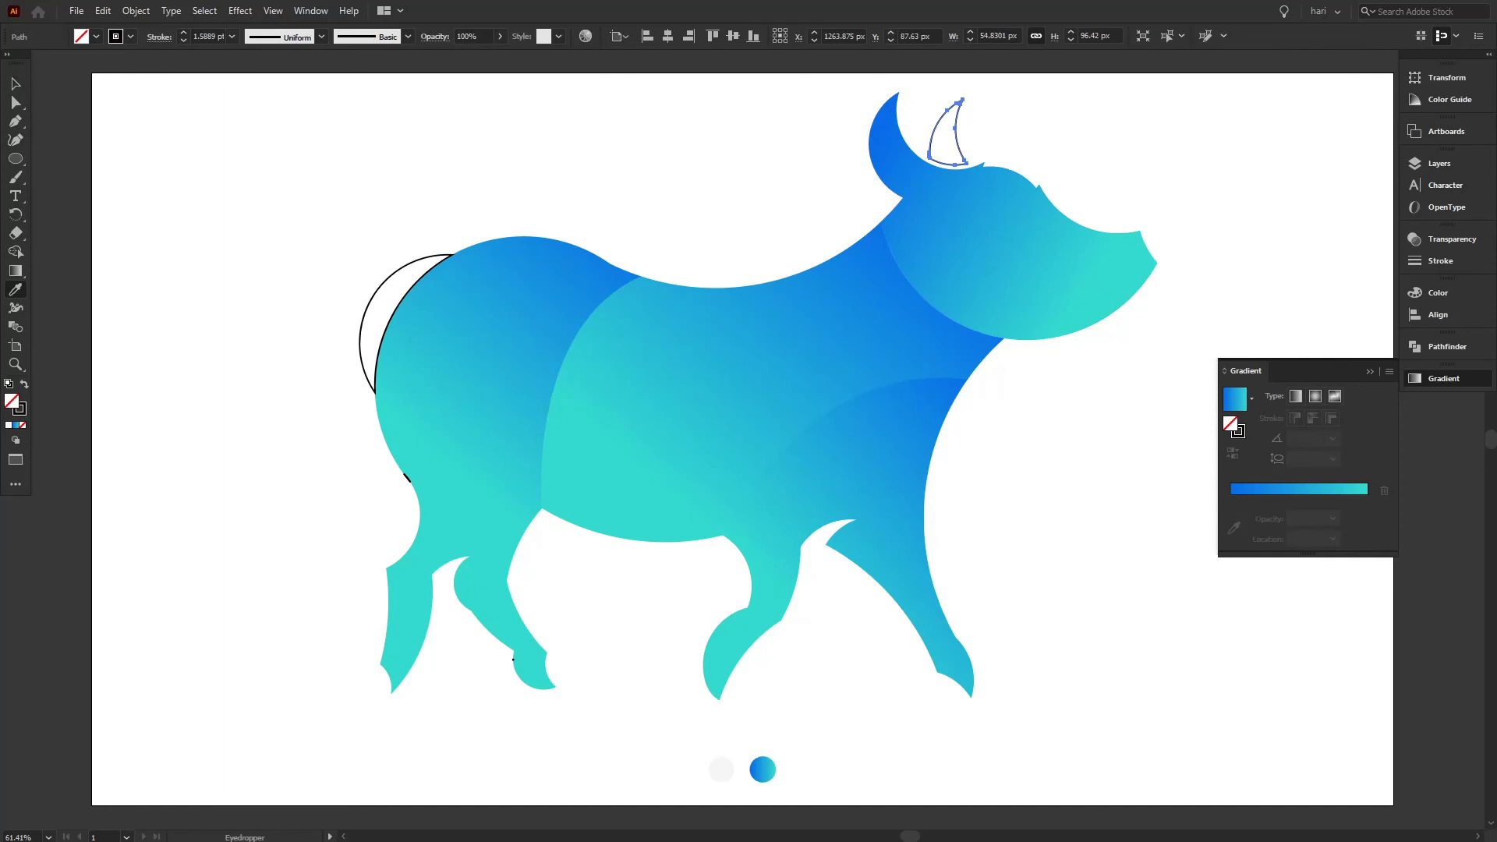
left_click(768, 762)
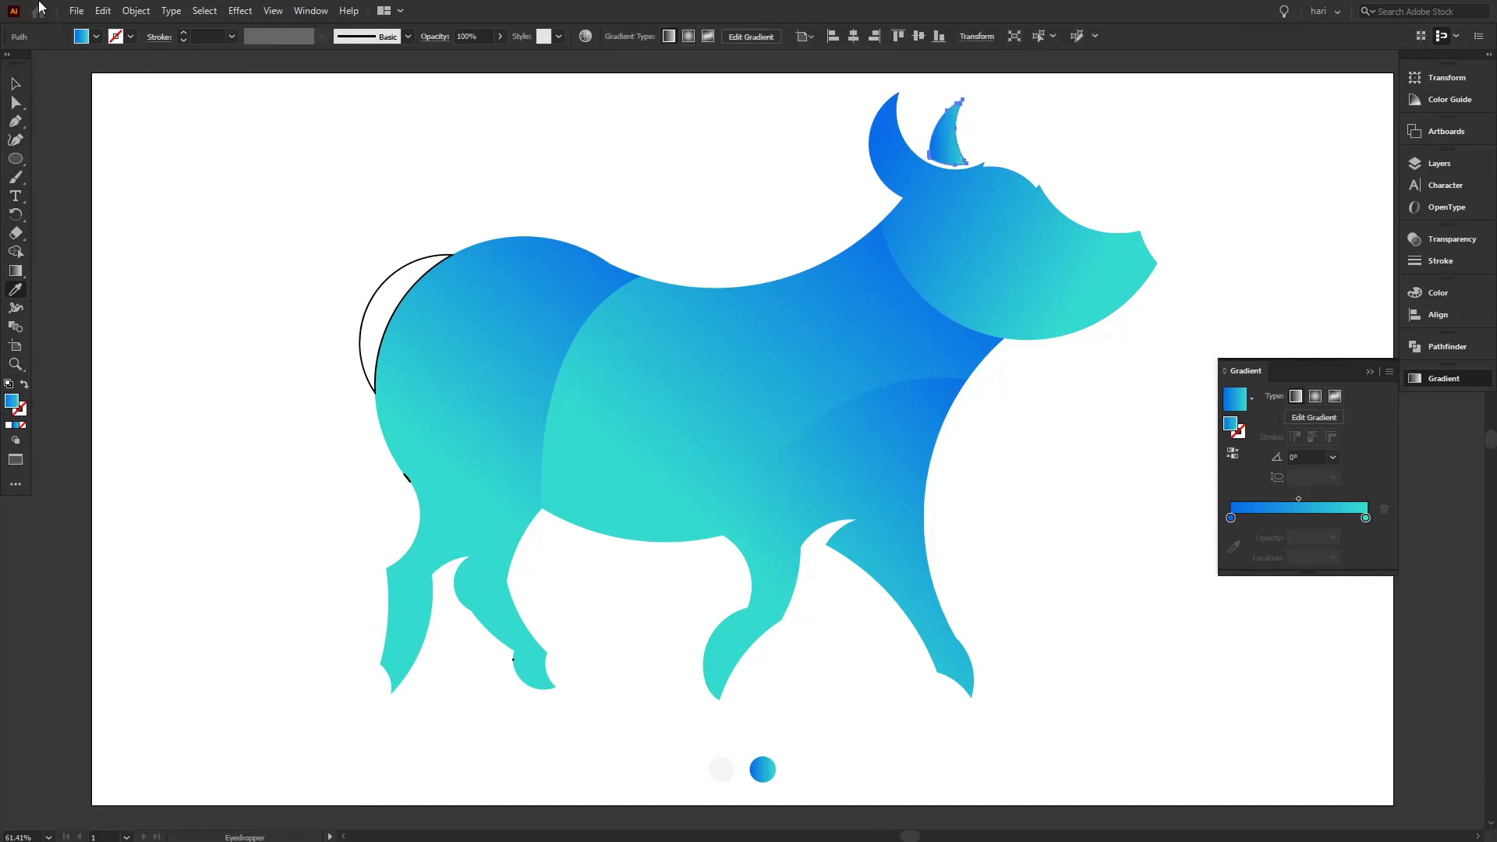
left_click(16, 270)
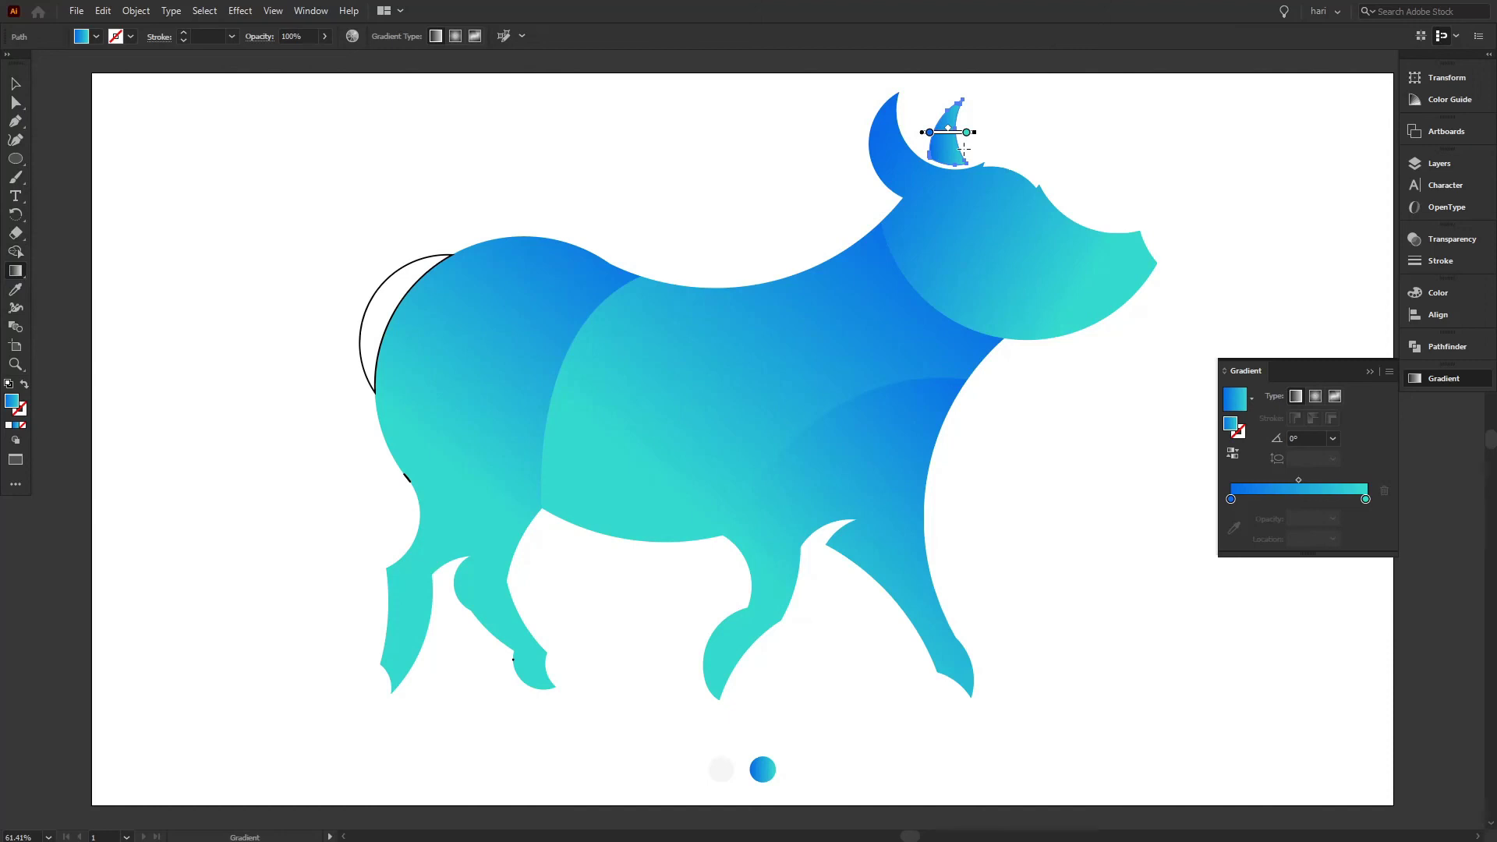
left_click_drag(968, 134, 936, 133)
left_click(1232, 453)
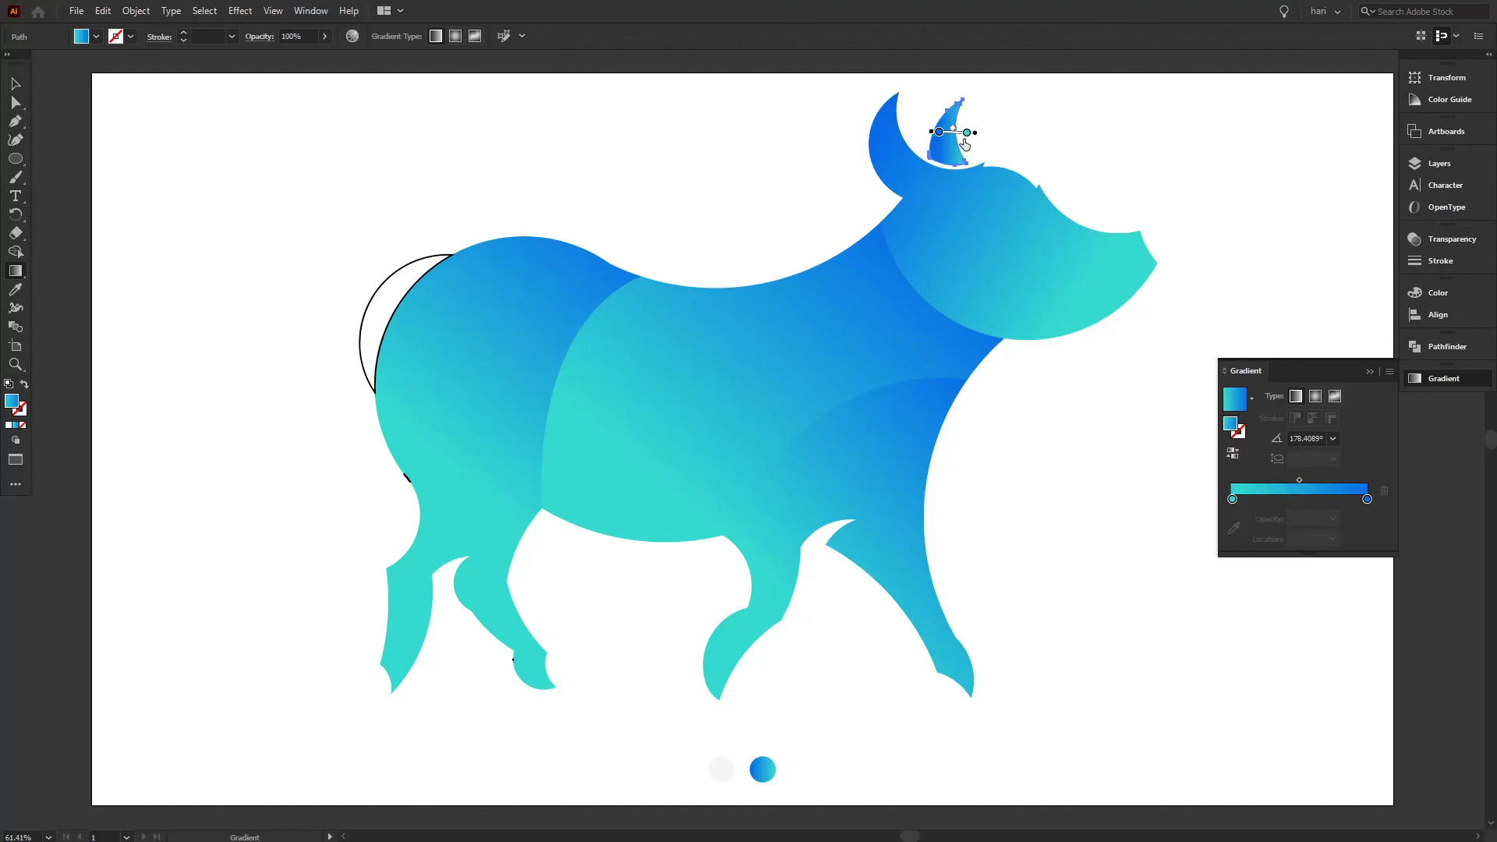
mouse_move(964, 147)
left_mouse_down()
mouse_move(928, 146)
mouse_move(924, 130)
left_mouse_up()
left_click(15, 84)
left_click(421, 232)
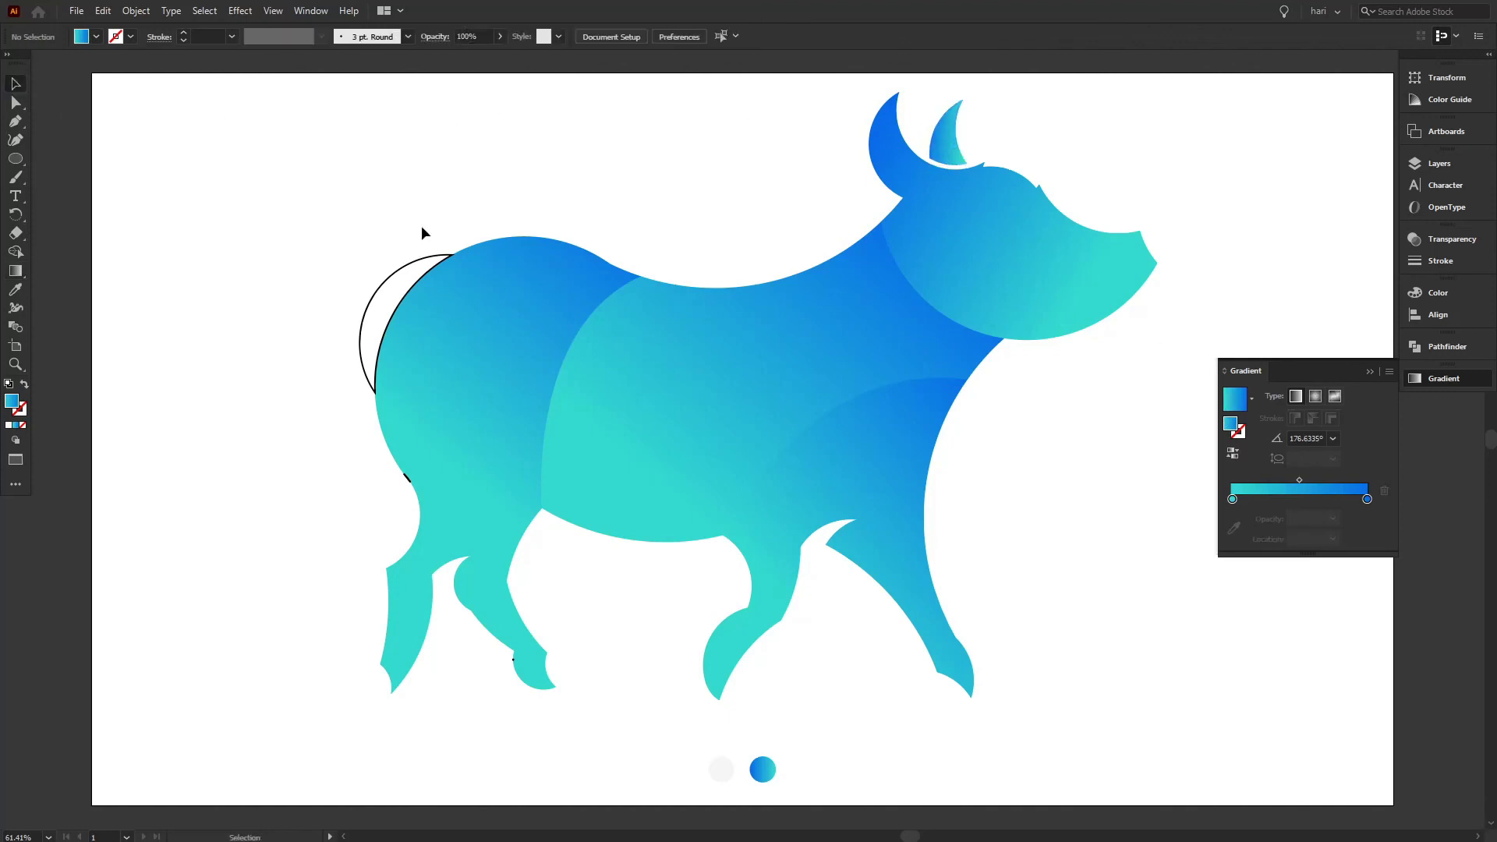
Fill the rear haunch circle with the blue gradient, angled diagonally
left_click(380, 288)
key("i")
left_click(766, 763)
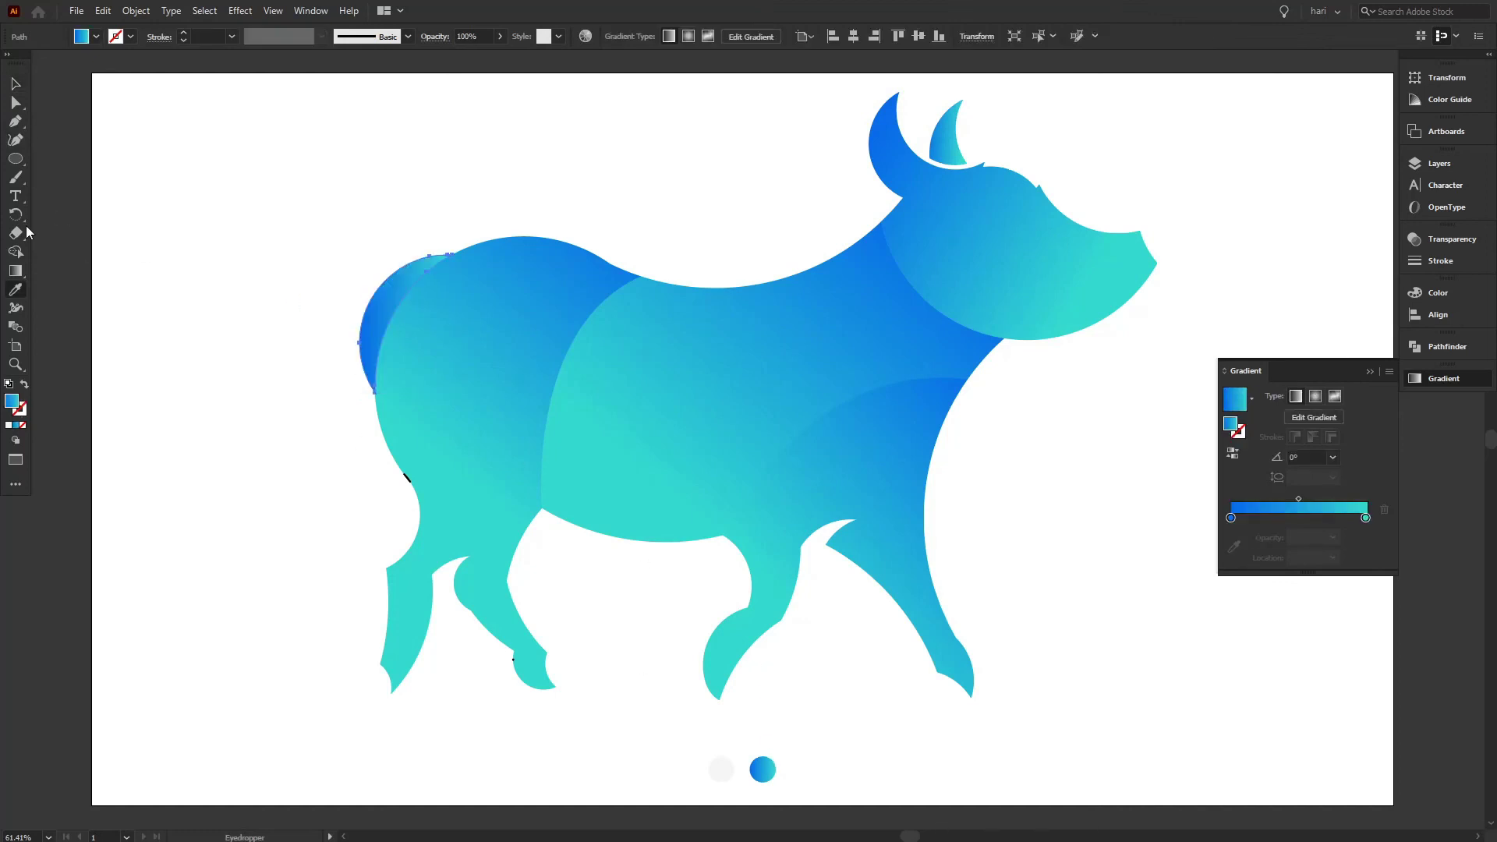
left_click(16, 270)
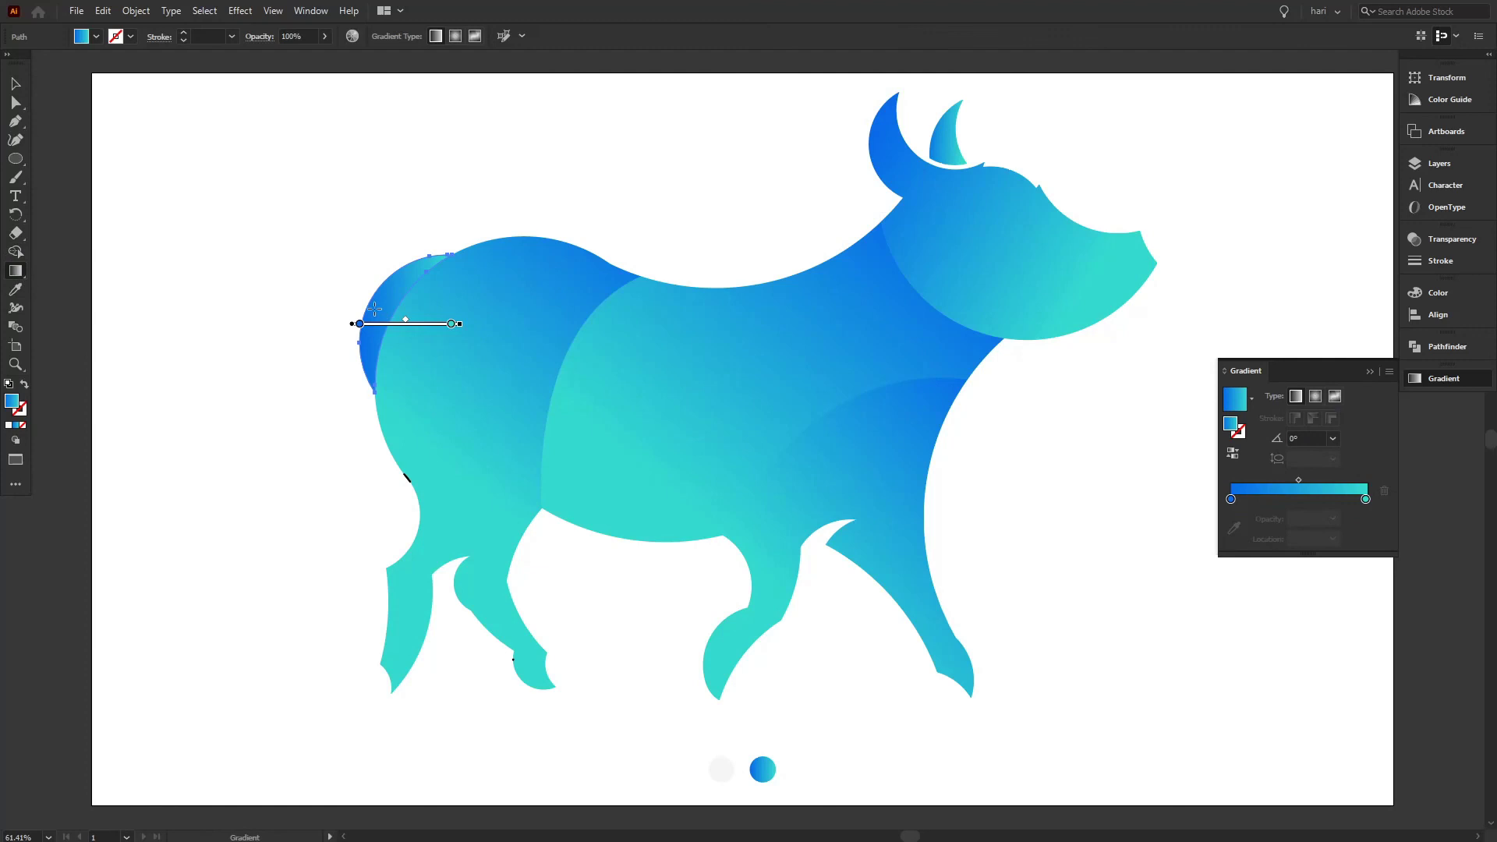
mouse_move(398, 313)
left_mouse_down()
mouse_move(373, 298)
mouse_move(424, 341)
mouse_move(352, 305)
left_mouse_up()
key("v")
left_click(191, 170)
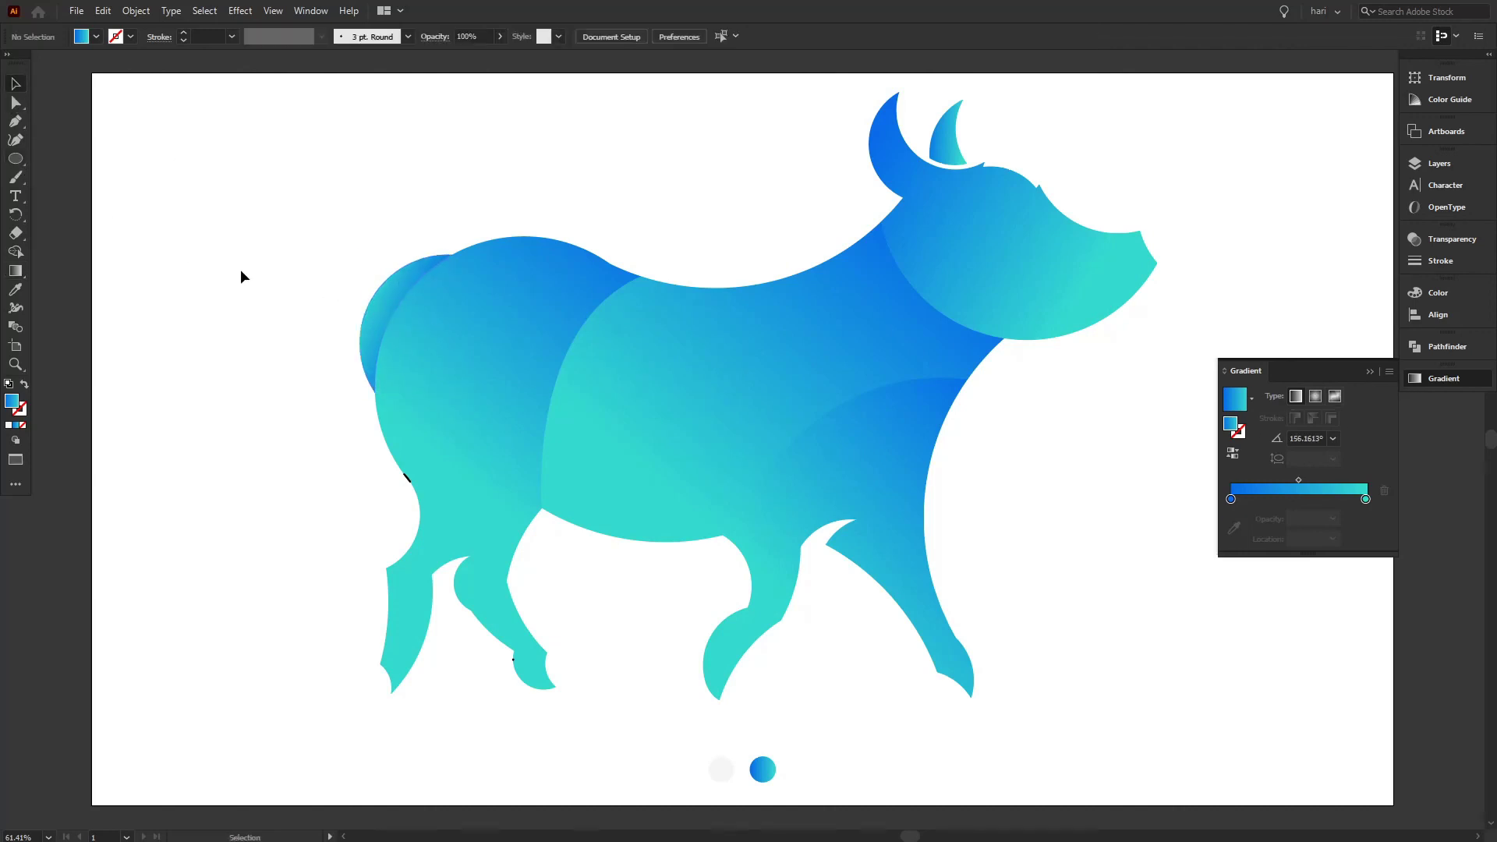
Shorten the rear circle's gradient so it sits near the circle's outer edge
left_click(377, 314)
left_click(15, 269)
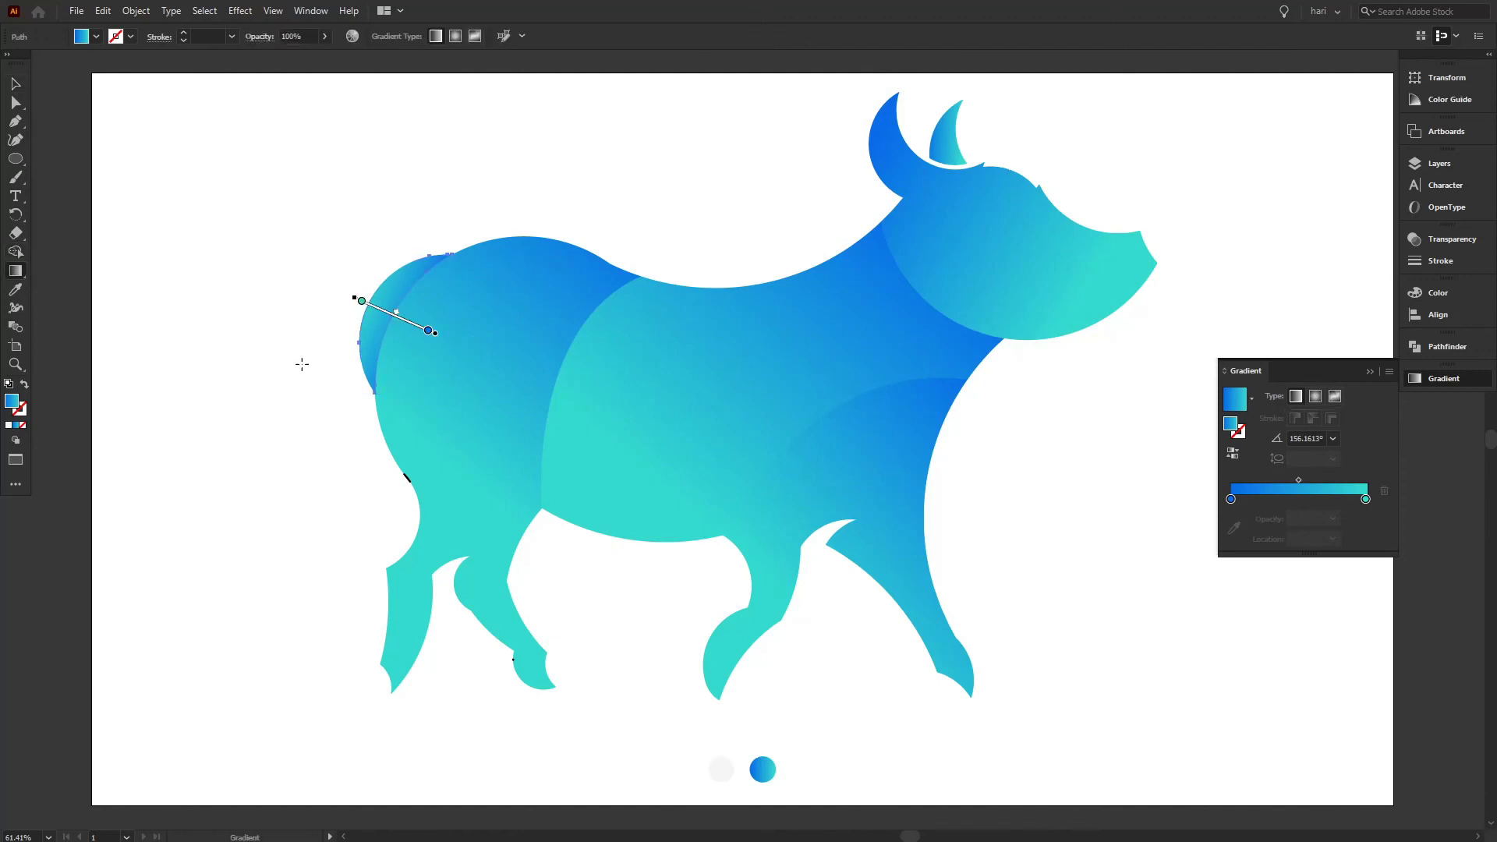
left_click_drag(366, 323, 402, 337)
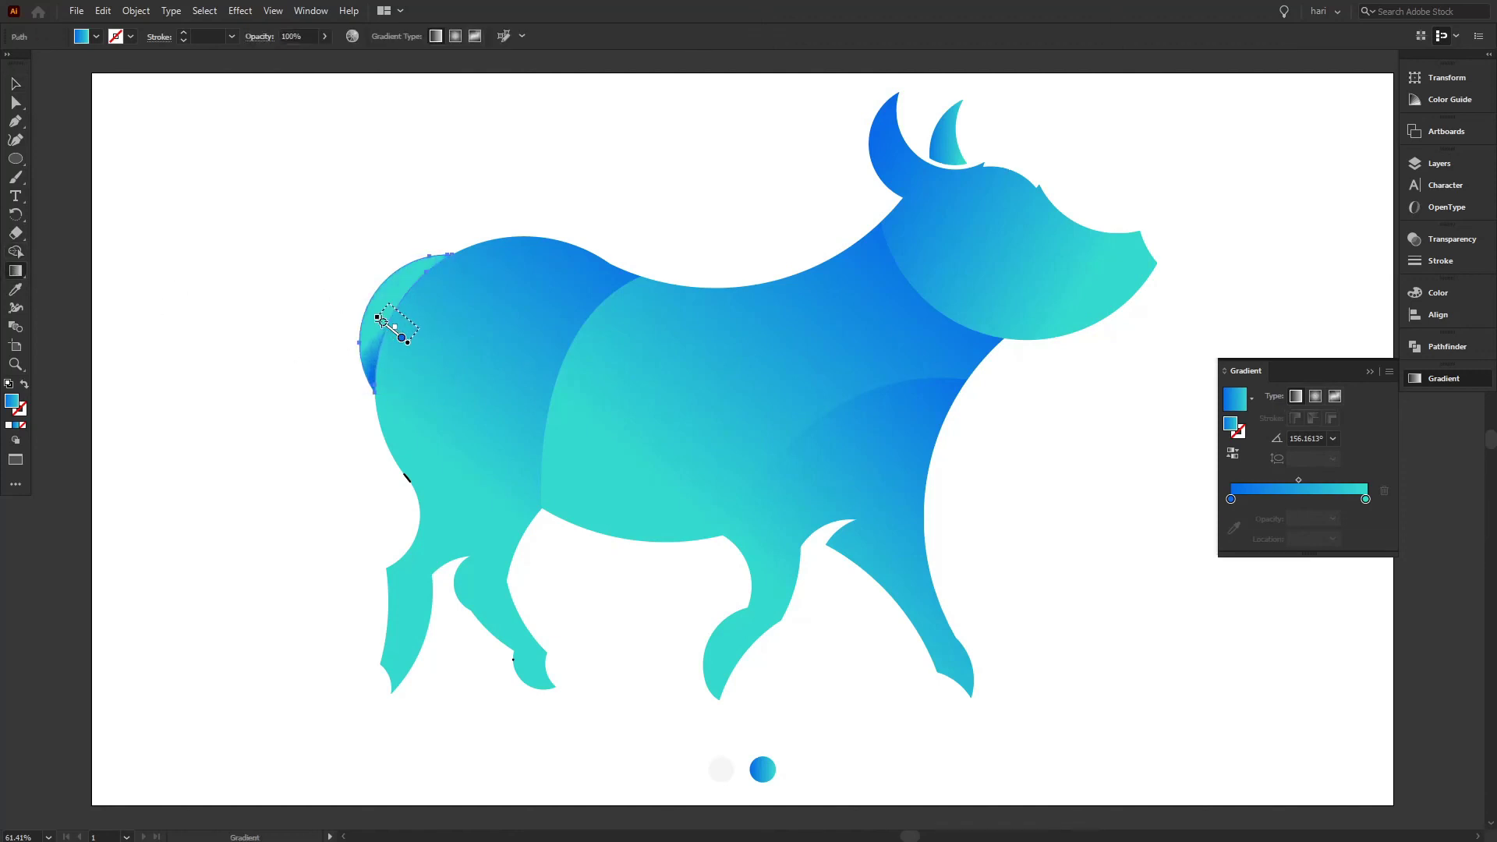
key("v")
left_click(259, 190)
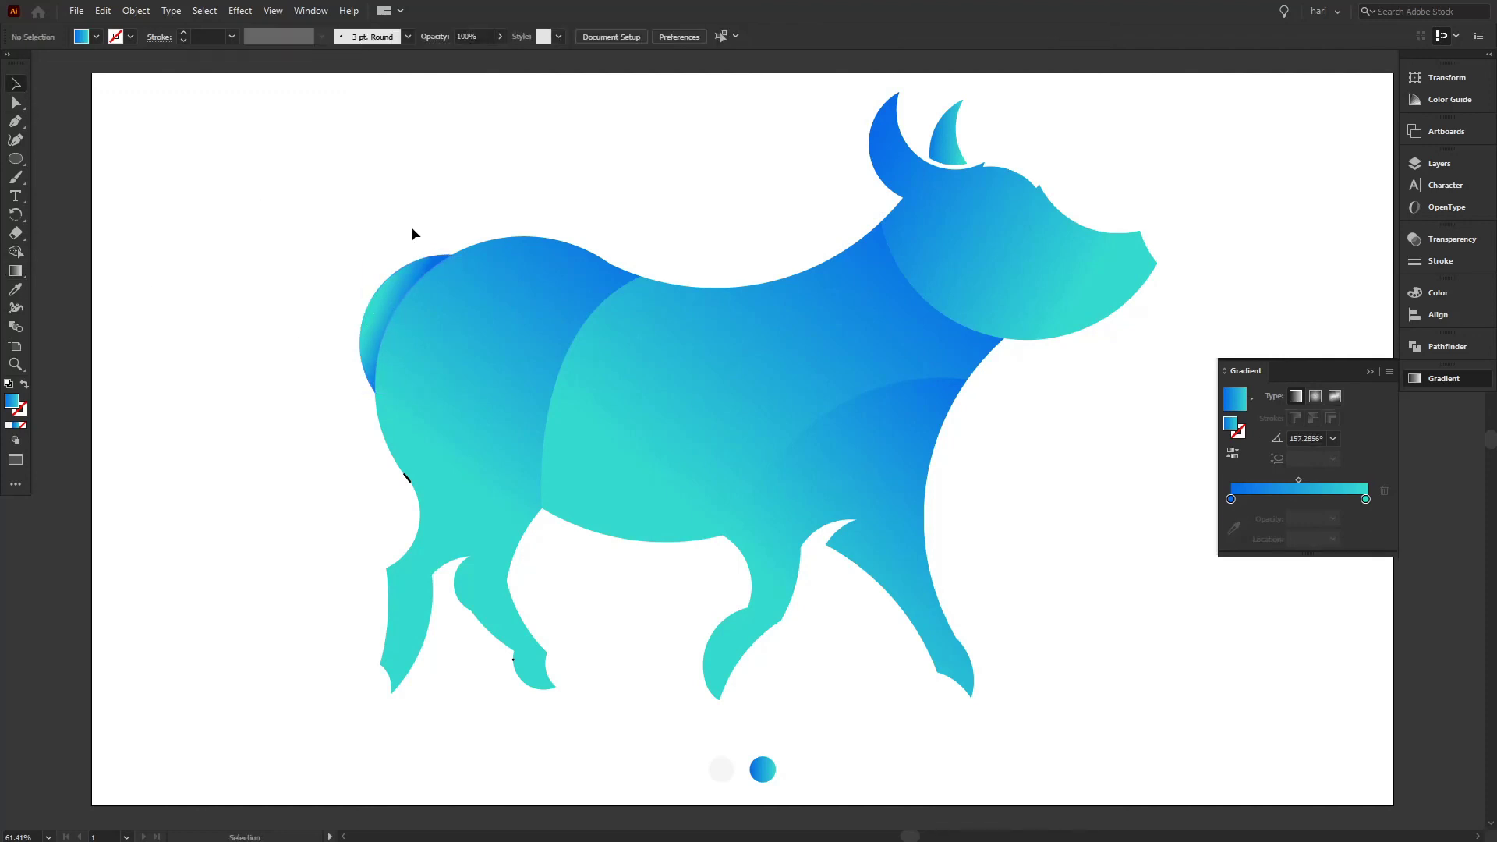
Delete the small stray marks near the legs and close the Gradient panel
left_click(390, 298)
left_click(518, 325, "shift")
left_click(863, 450, "shift")
left_click(1054, 297, "shift")
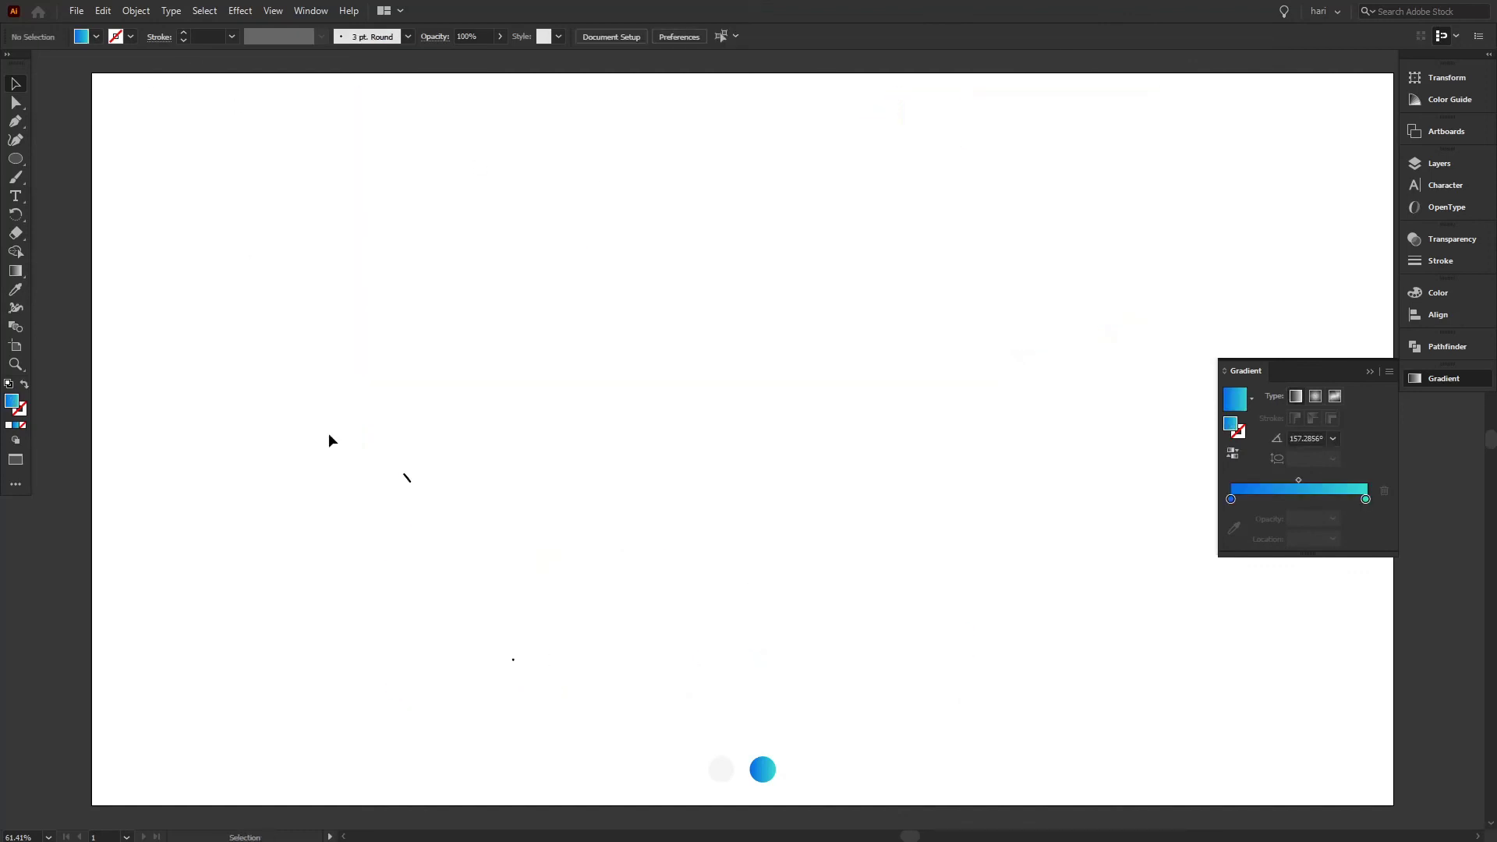
left_click_drag(329, 440, 626, 805)
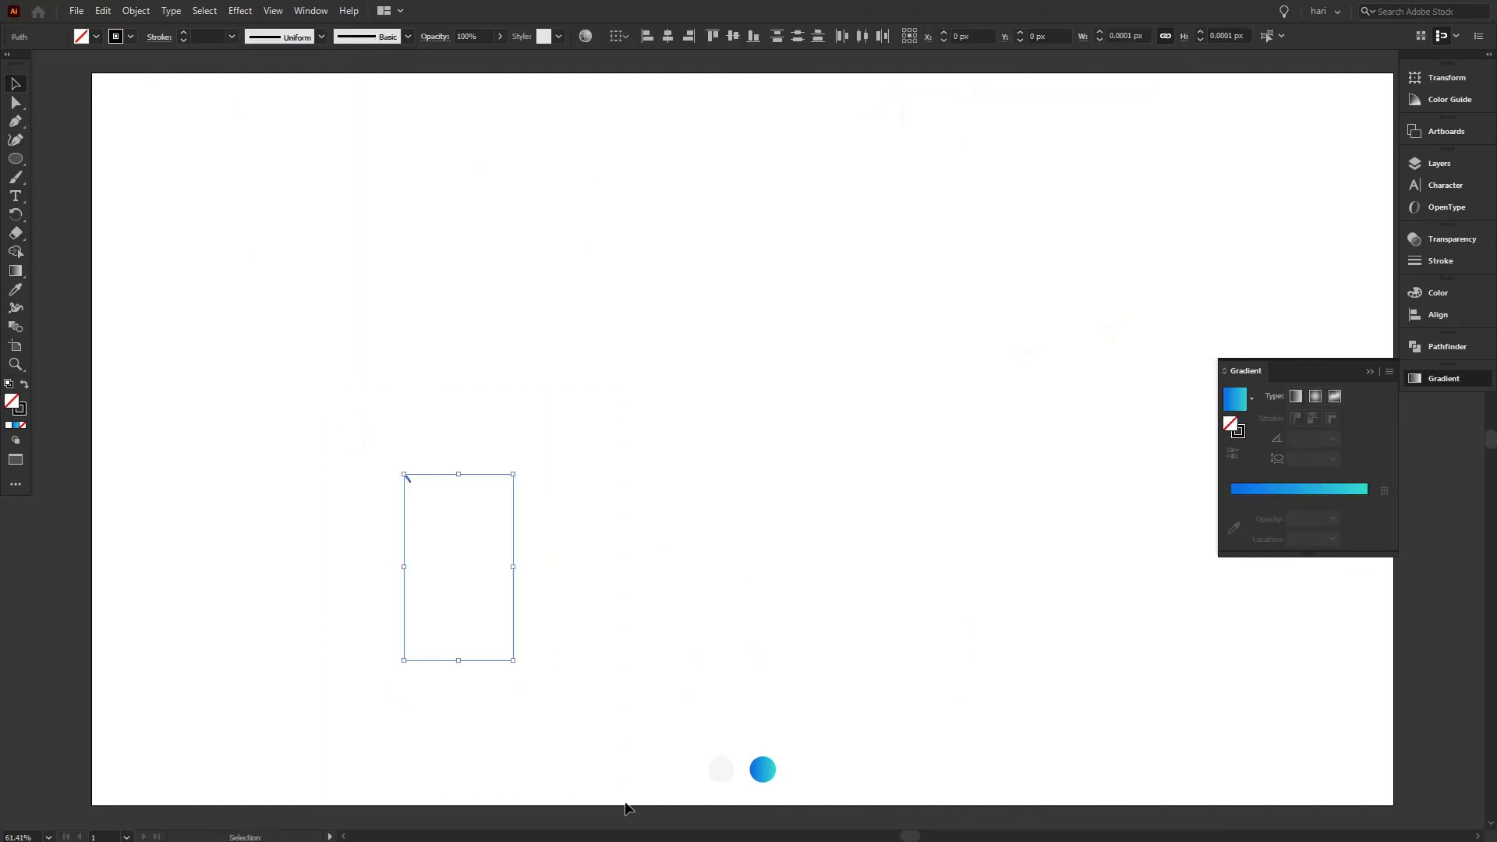
key("Delete")
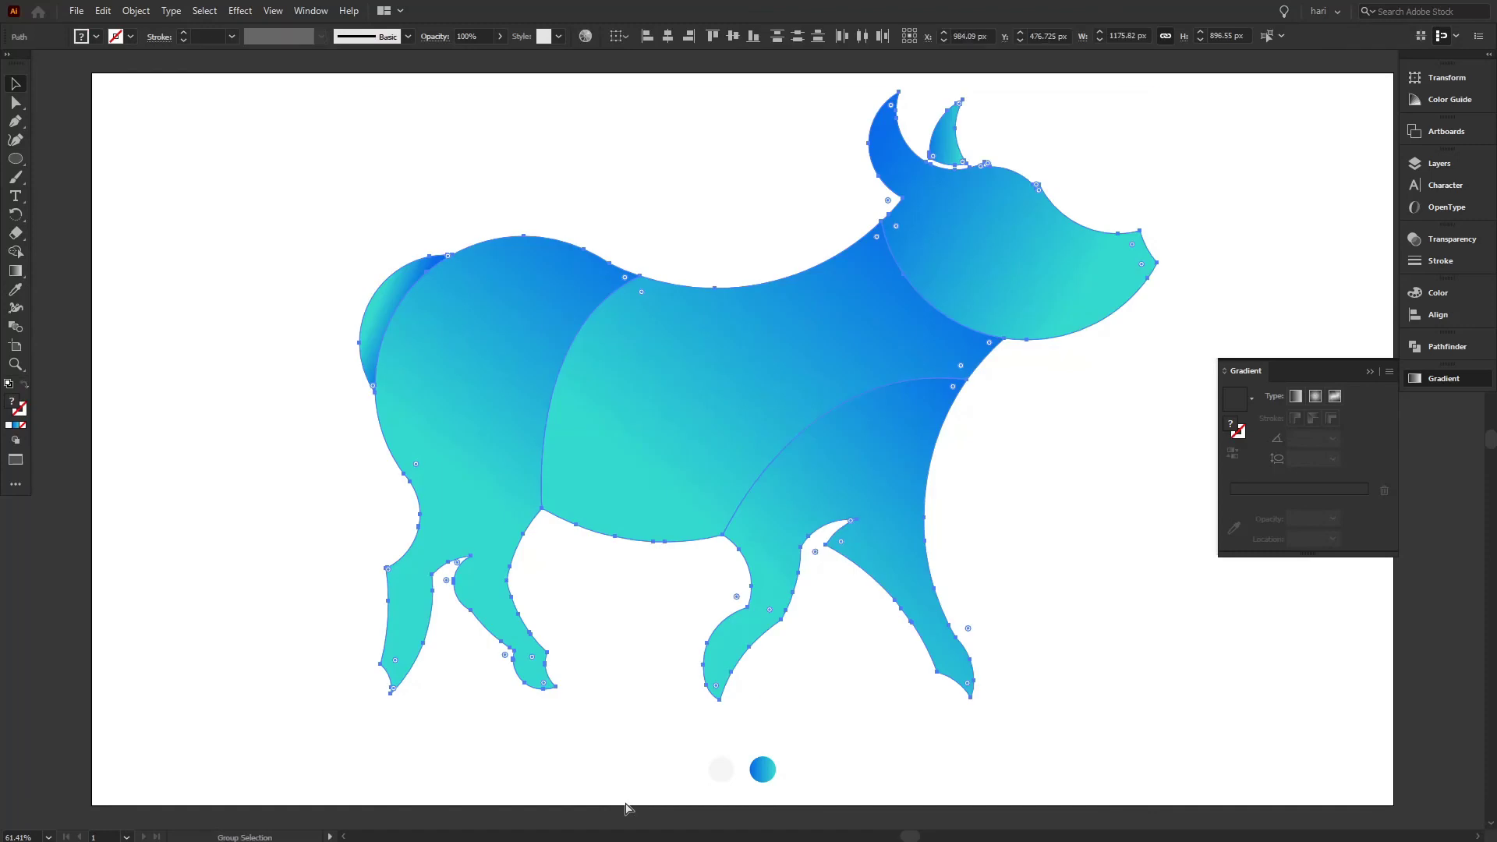
left_click(198, 429)
left_click(1364, 369)
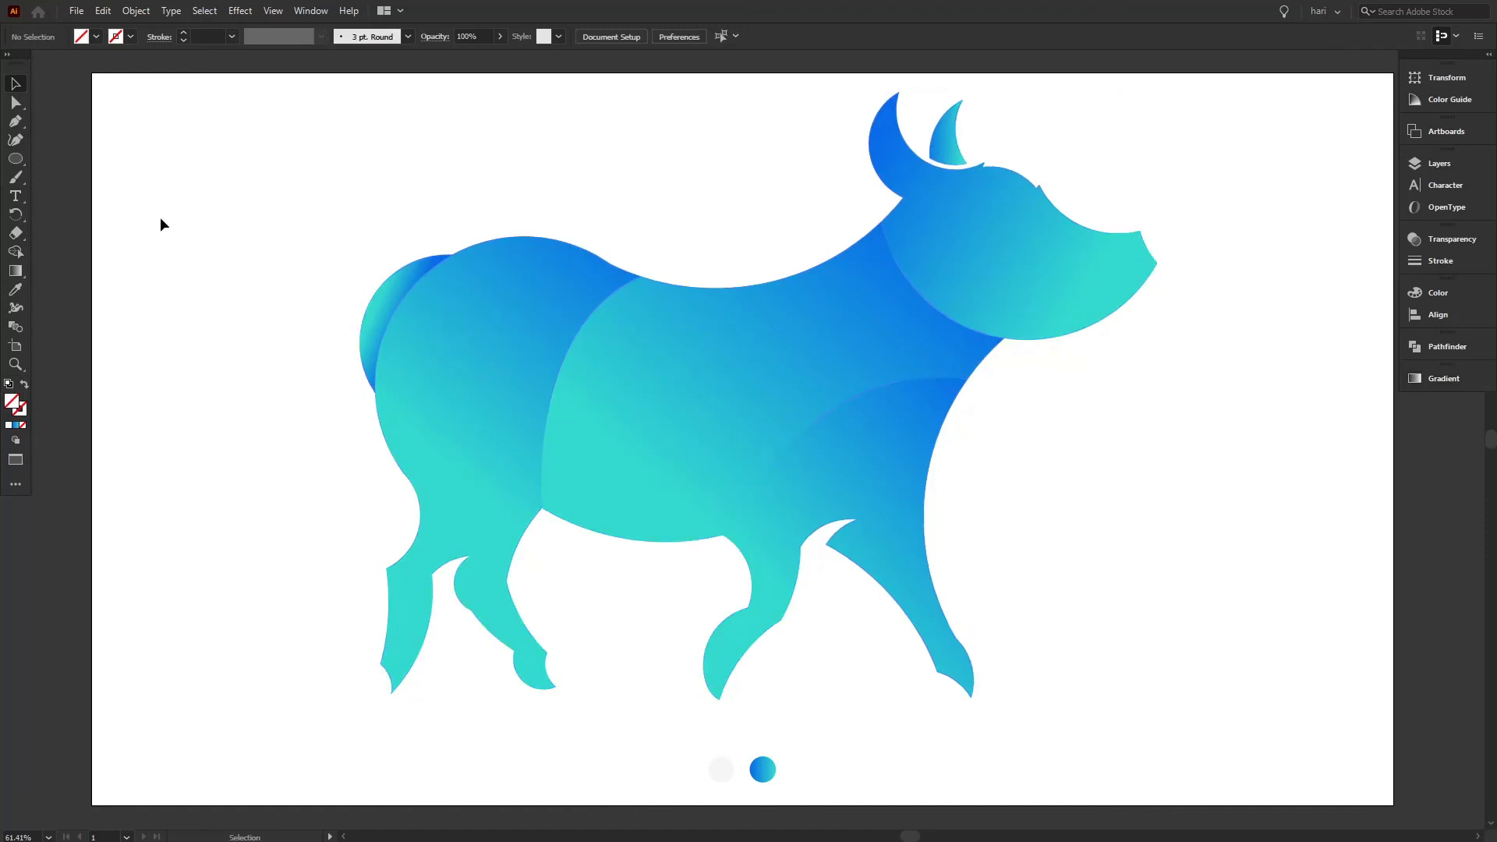
Ungroup the two sample circles and use the light grey one as the artboard background
left_click_drag(1172, 553, 1153, 555)
left_click(15, 160)
left_click(92, 158)
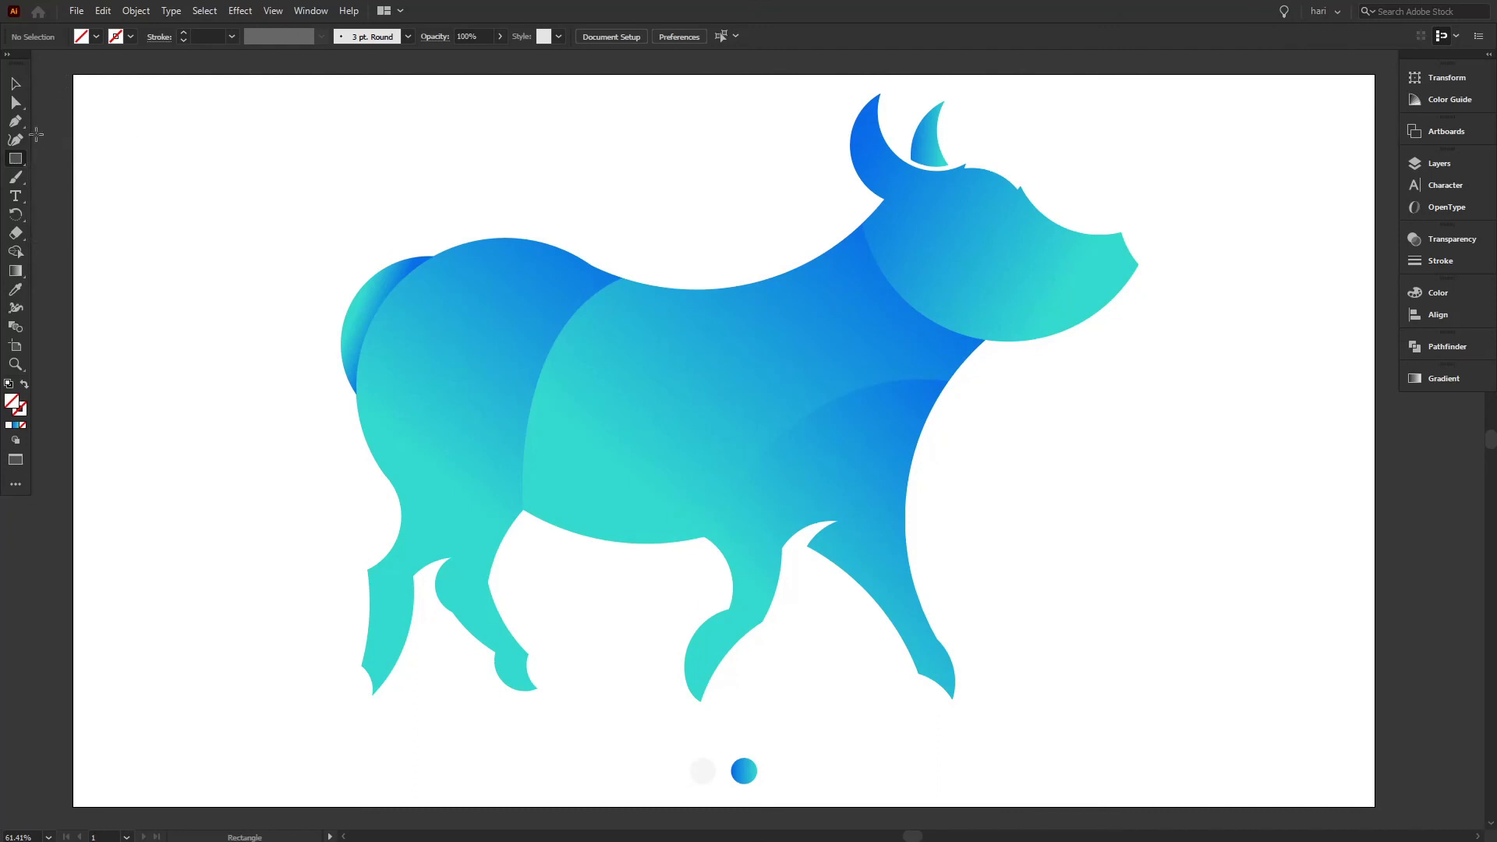
left_click(705, 779)
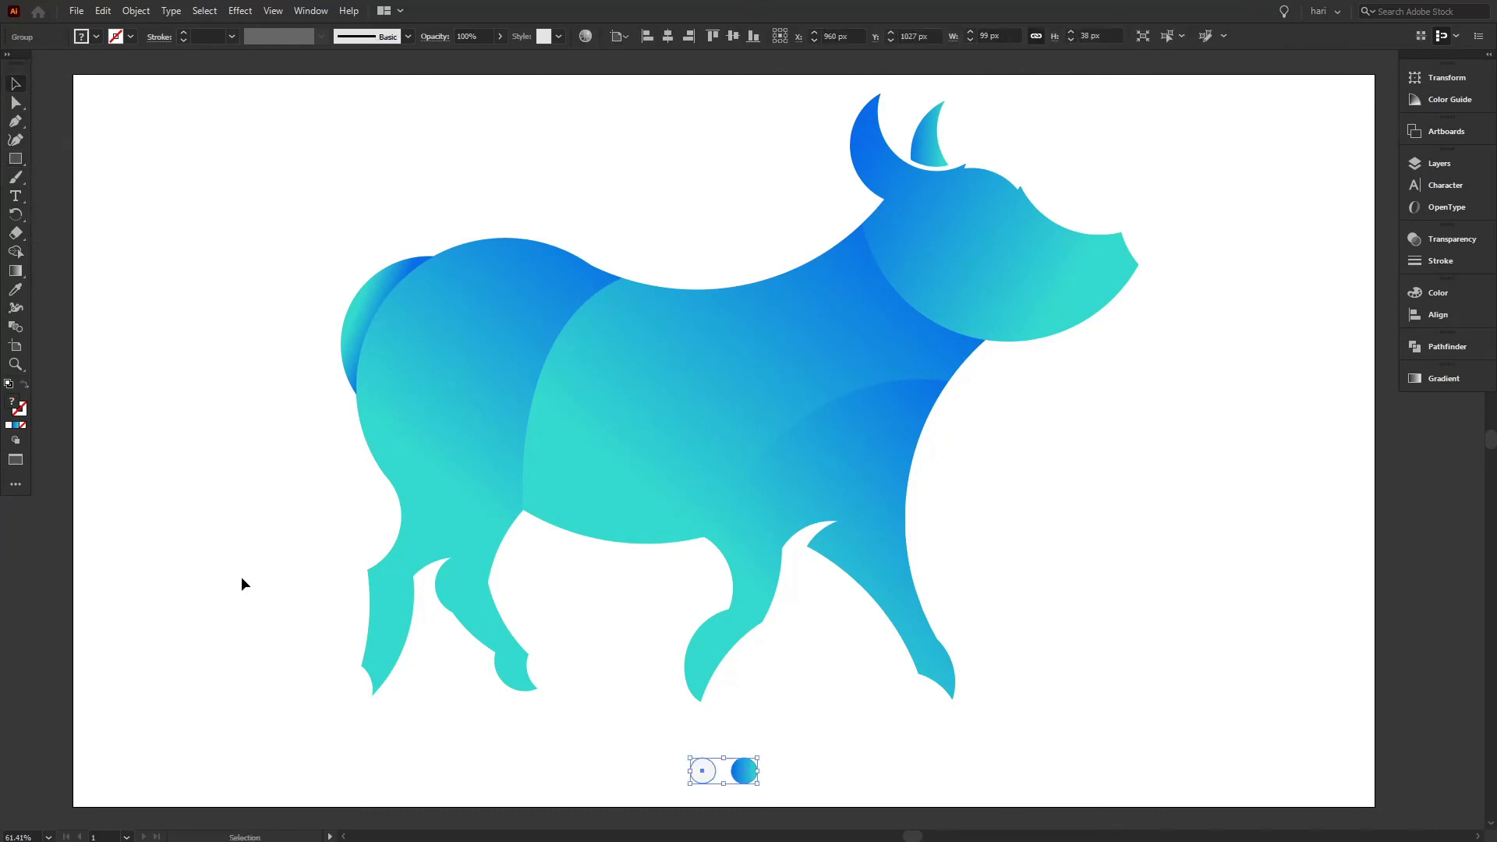
right_click(711, 773)
left_click(765, 620)
left_click(705, 772)
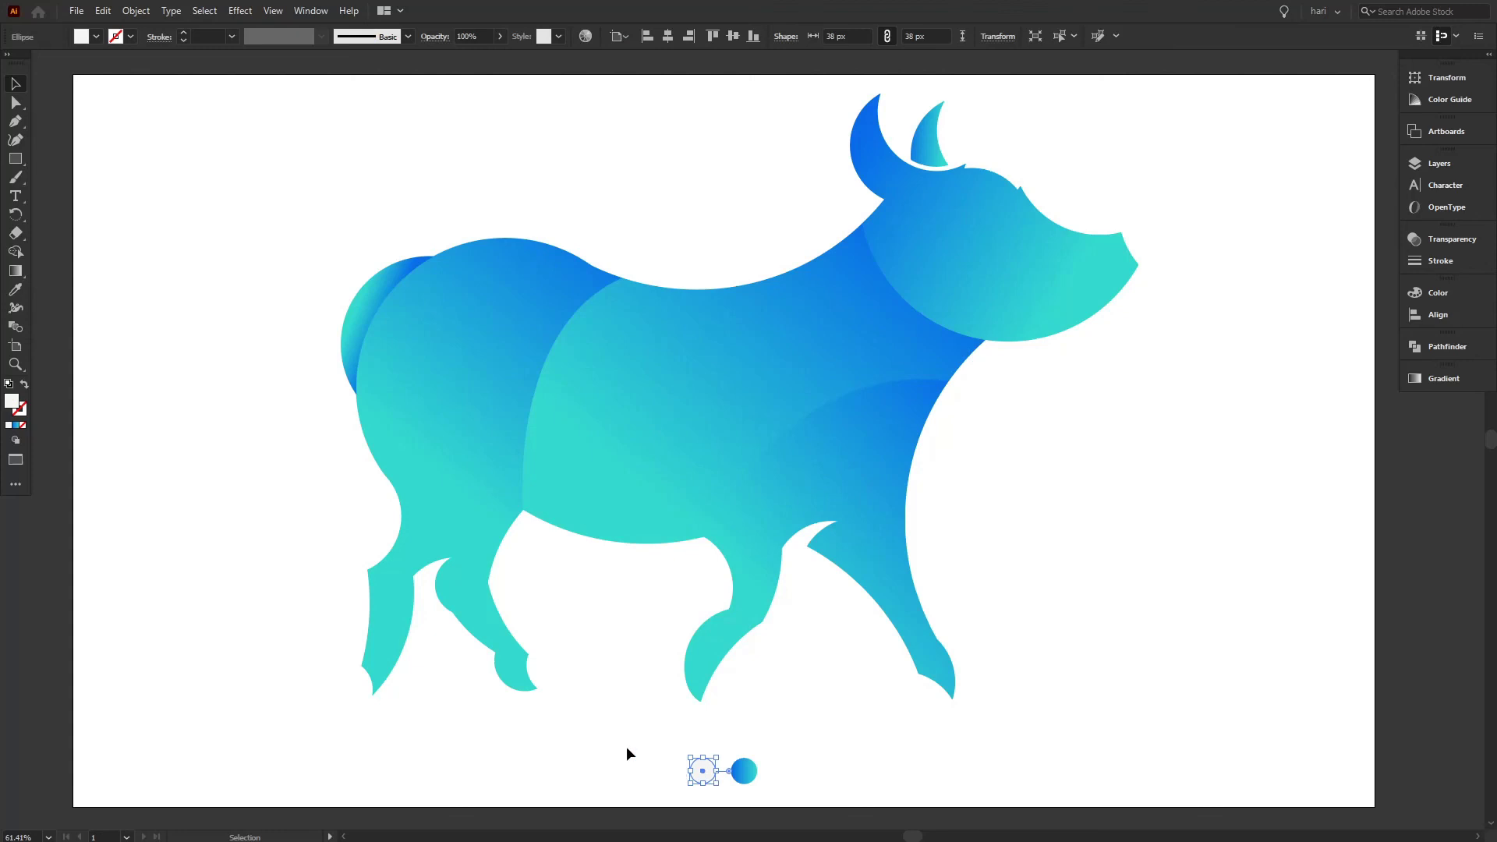
left_click(53, 179)
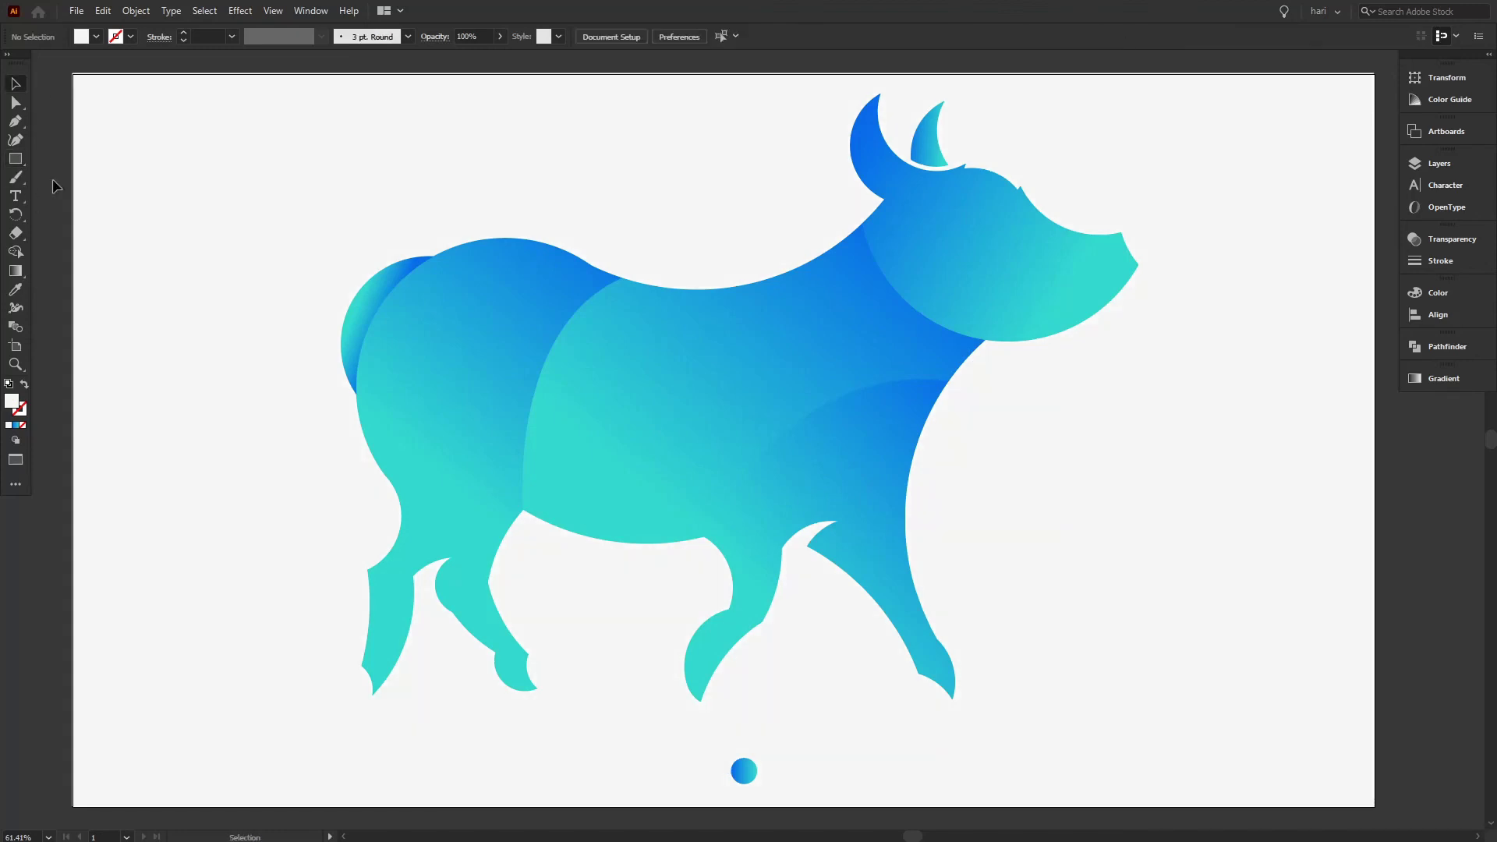
Hide all panels with Tab and pan the view slightly to frame the finished bull
key("Tab")
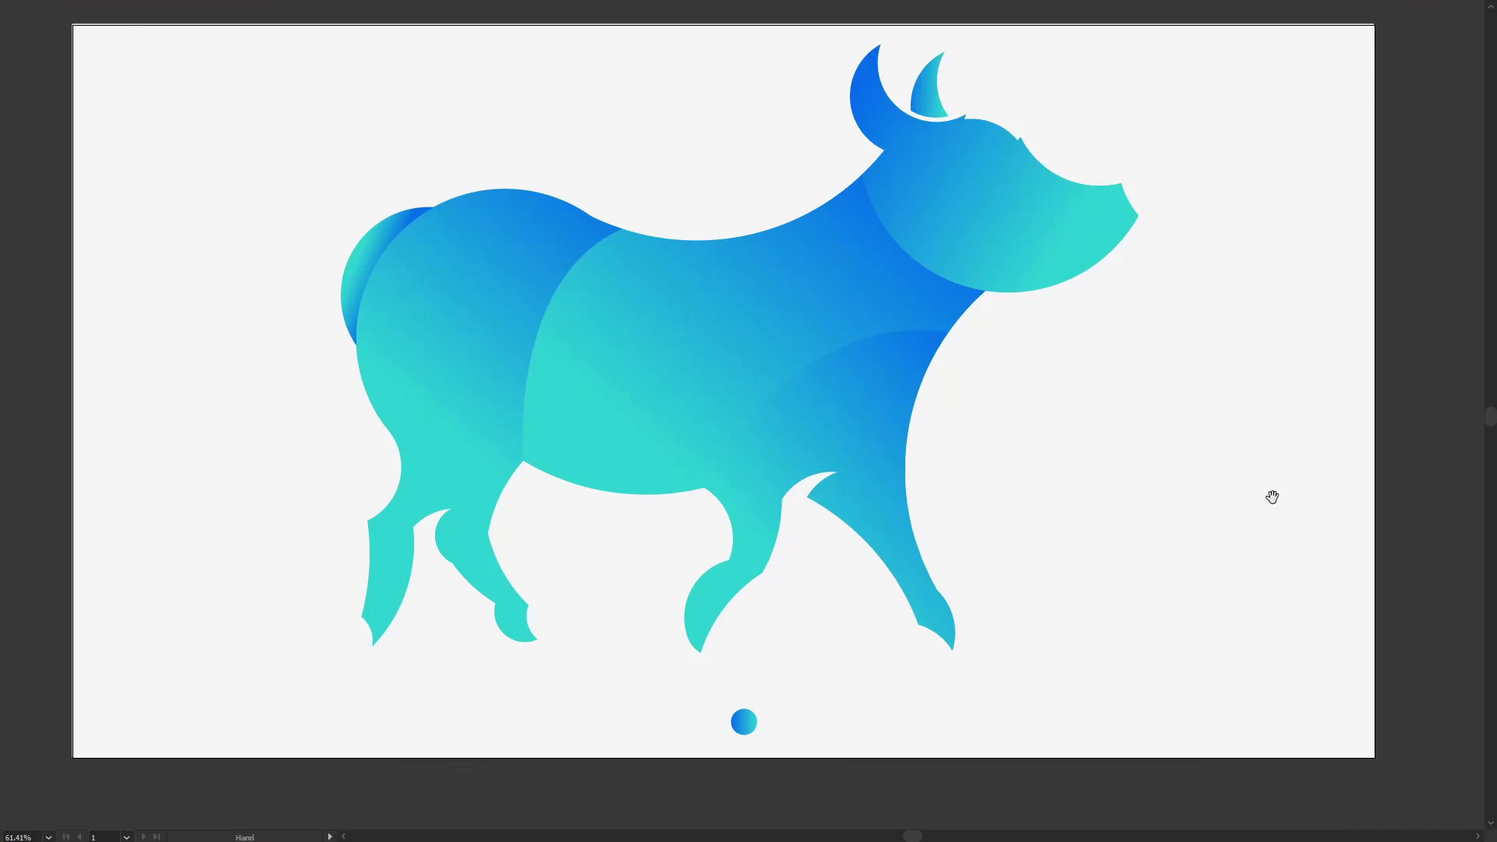
left_click_drag(1272, 497, 1273, 521)
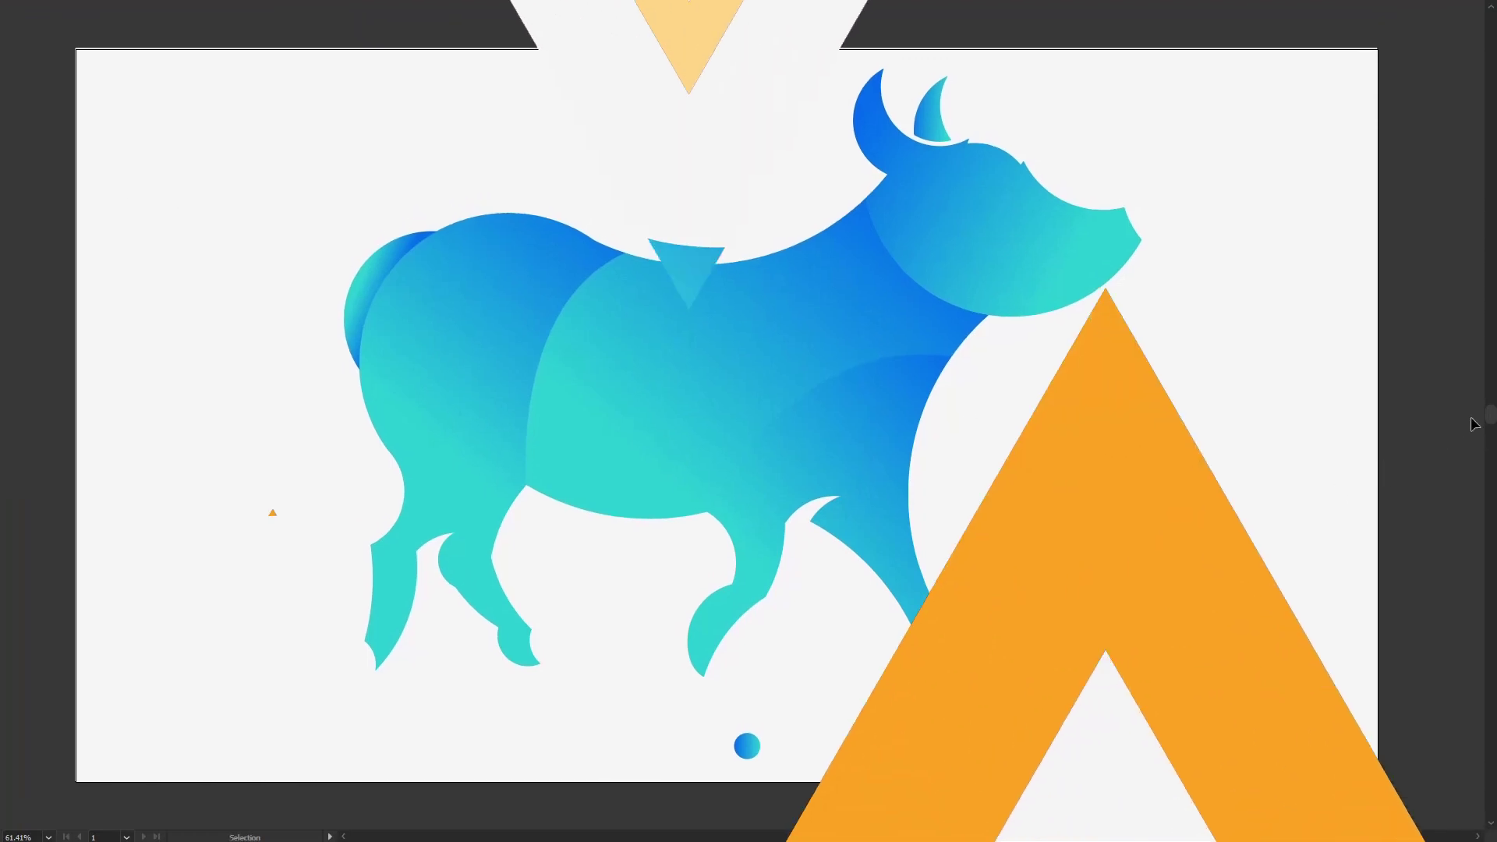